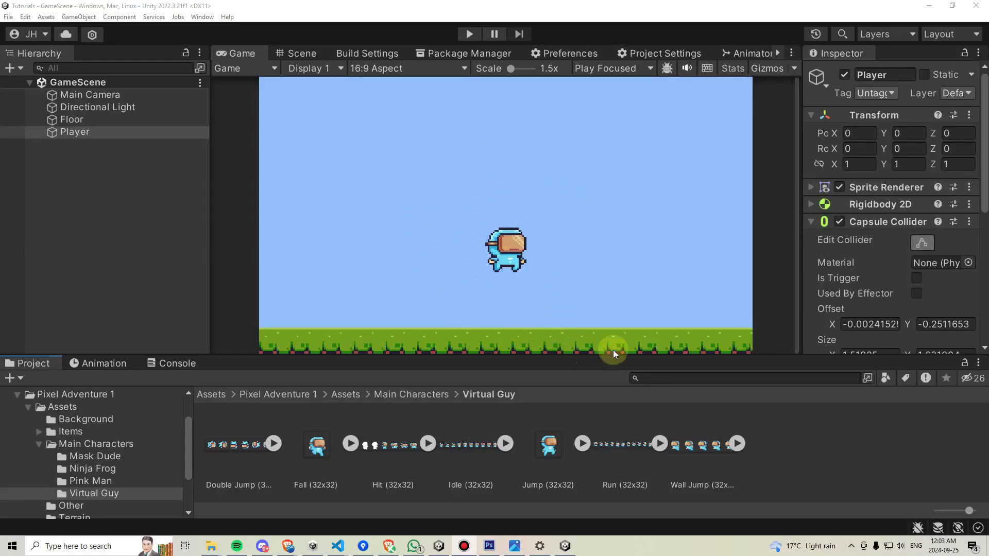
Enter play mode to watch Virtual Guy drop onto the grass floor
click(468, 33)
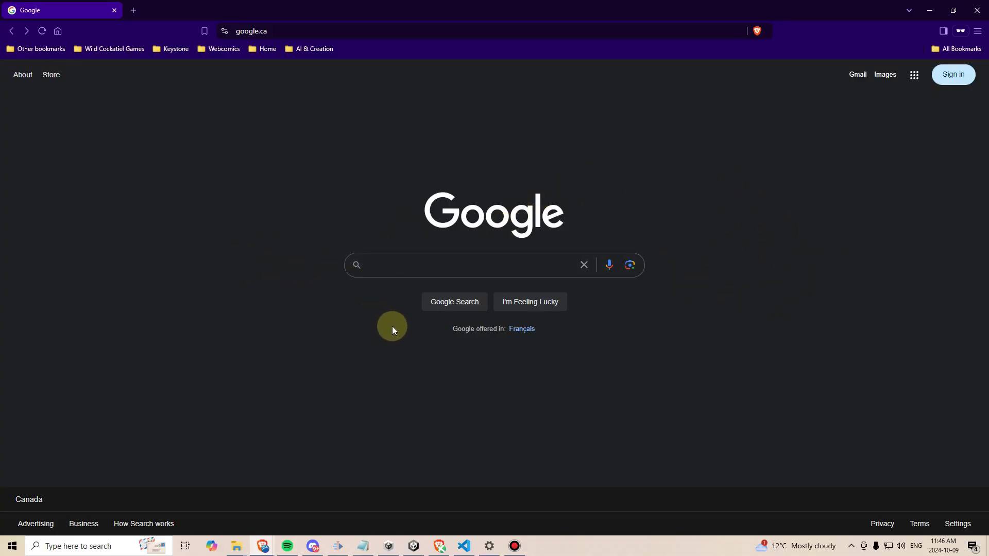
Search Google for 'download unity' and download UnityHubSetup.exe from unity.com/download
click(413, 263)
text(download unity)
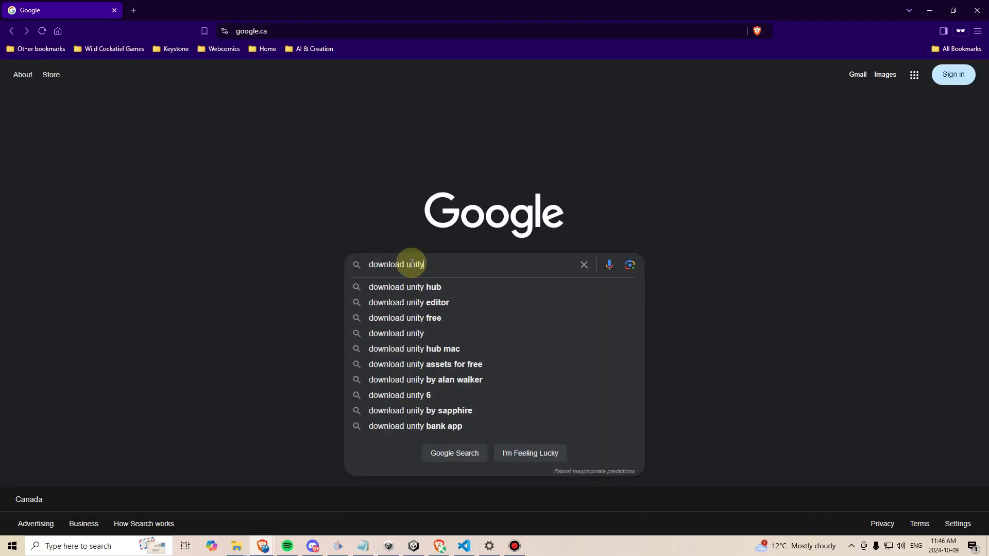
key(Return)
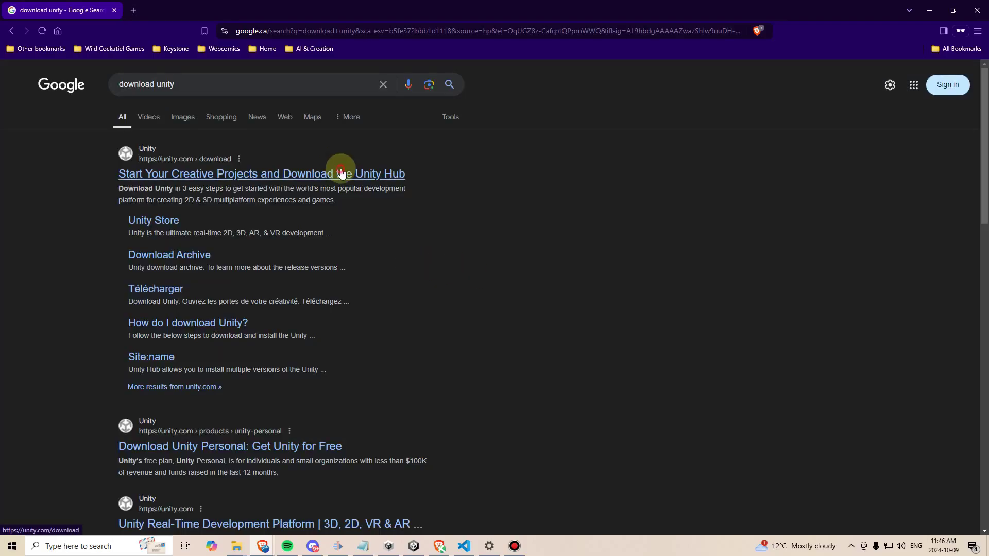
click(342, 174)
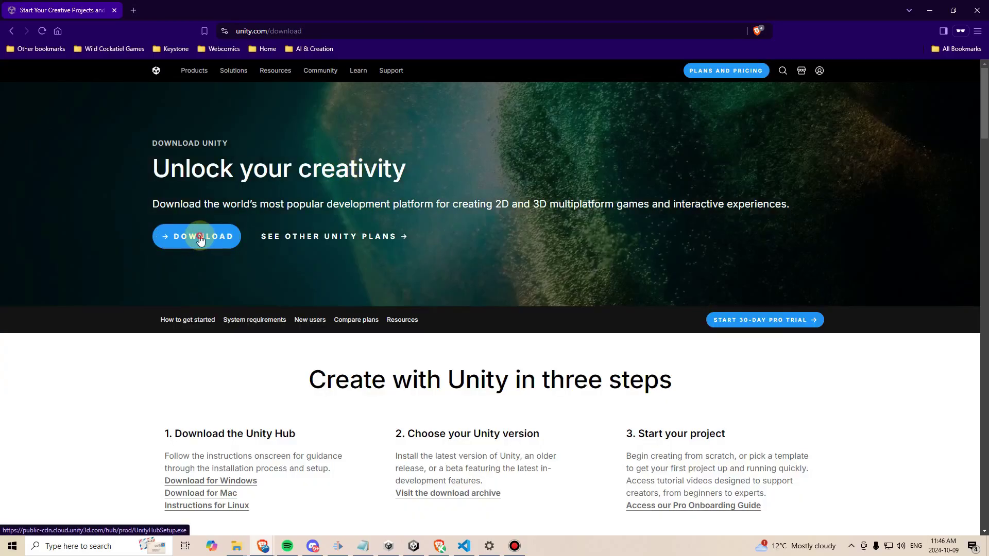
click(200, 236)
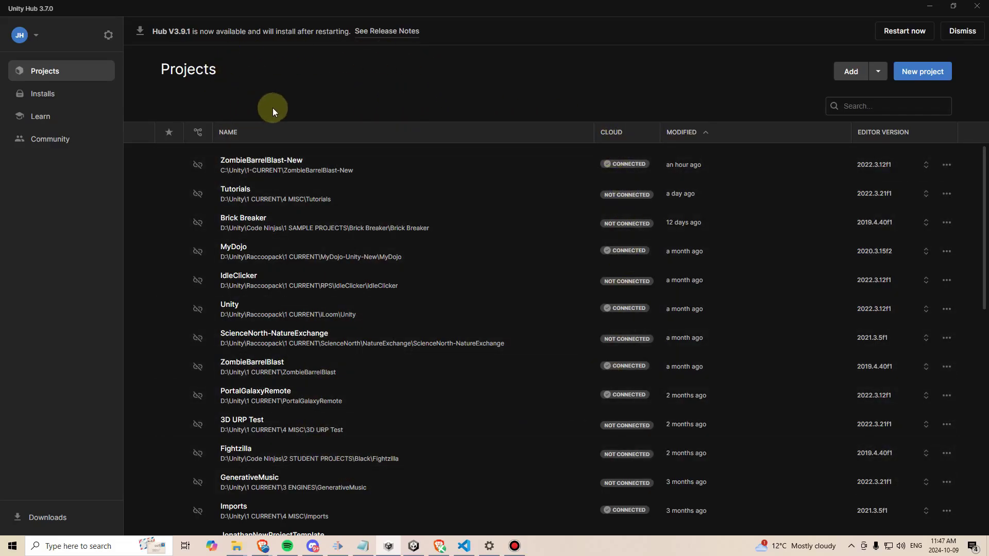
Check the installed editors, start a new project, and list its editor versions with 2022.3.21f1
click(36, 94)
click(926, 74)
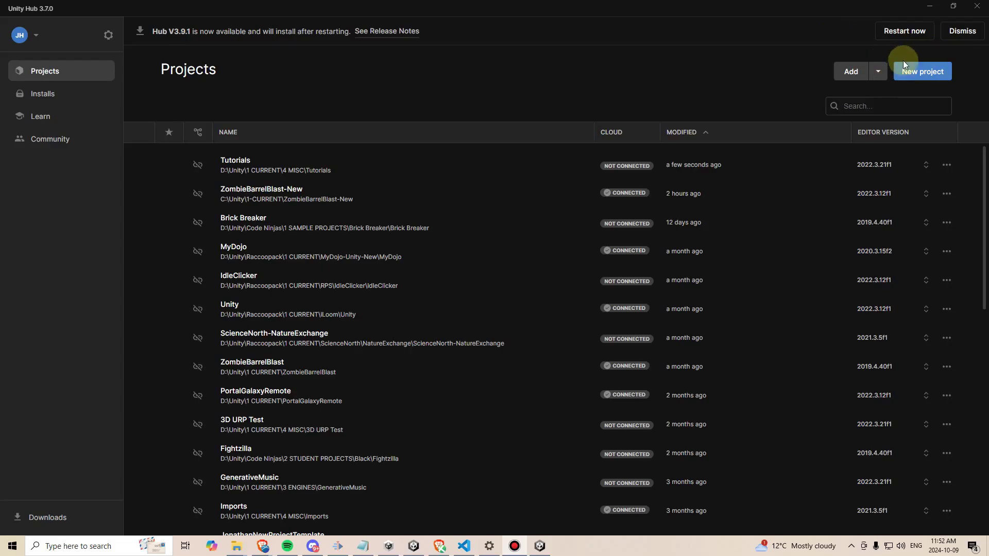
click(918, 72)
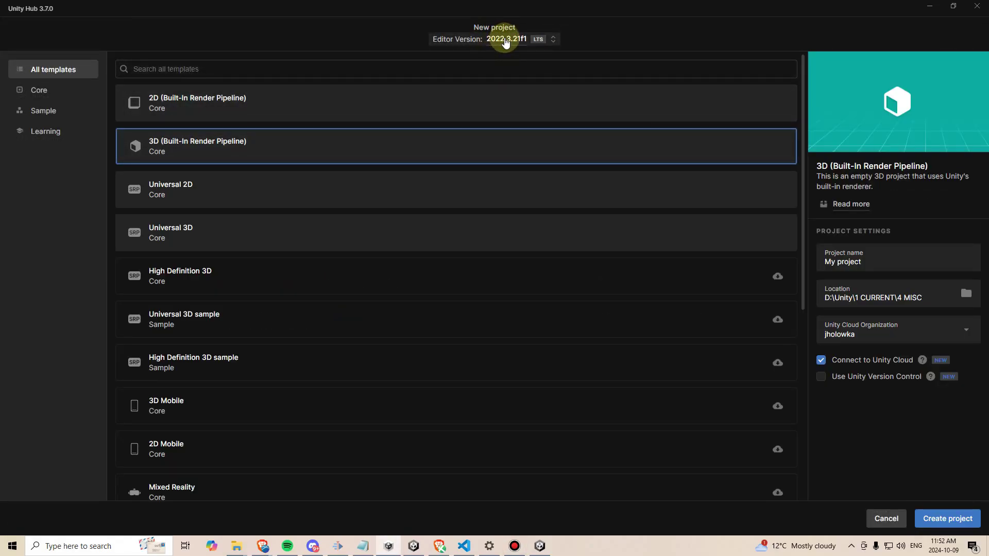
click(506, 41)
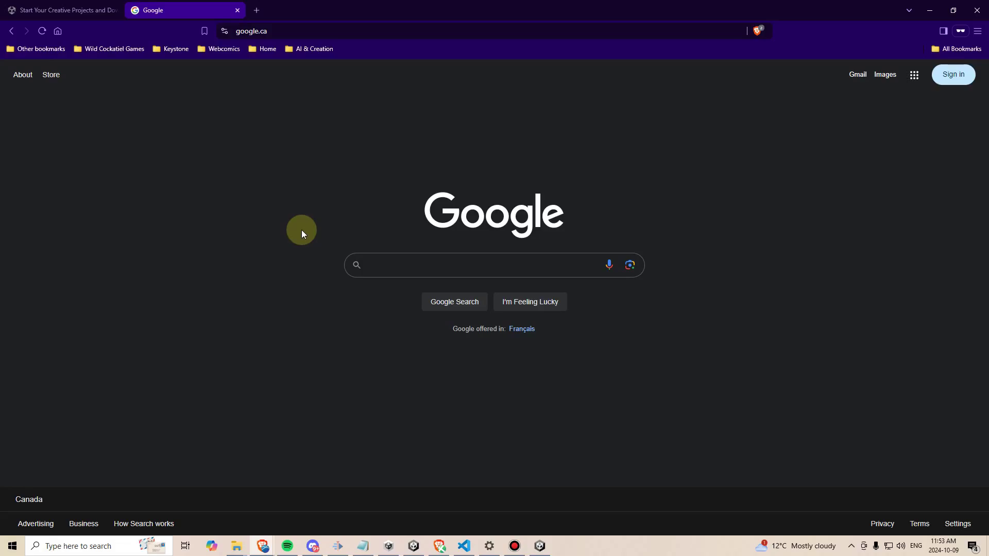
Search 'unity download archive' and open Unity's download archive page
click(417, 265)
text(unity d)
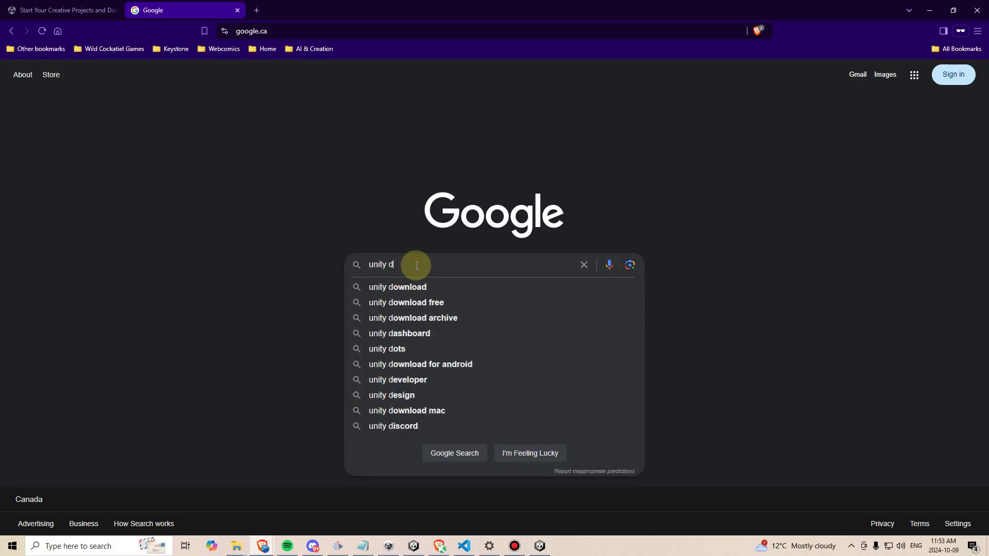
text(ownload archive)
key(Return)
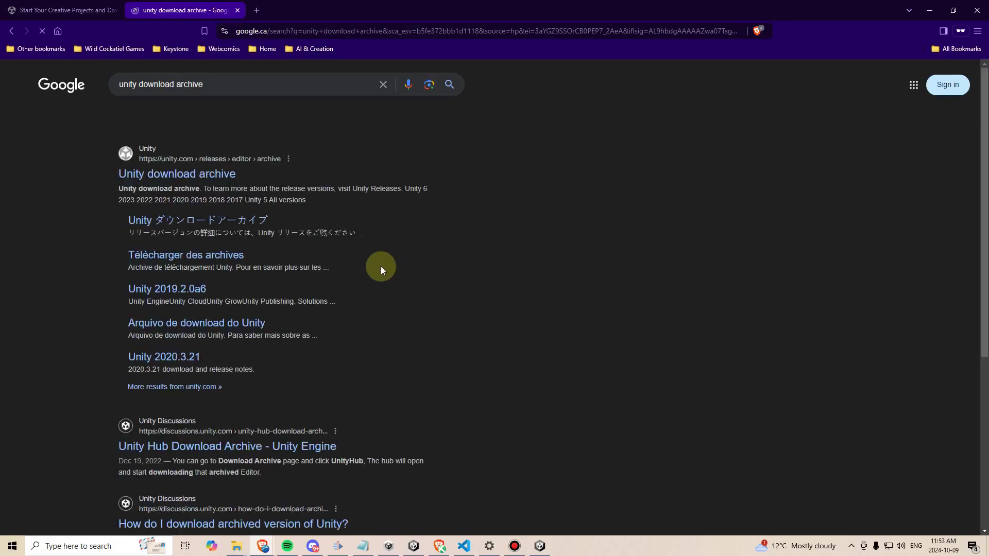
click(240, 175)
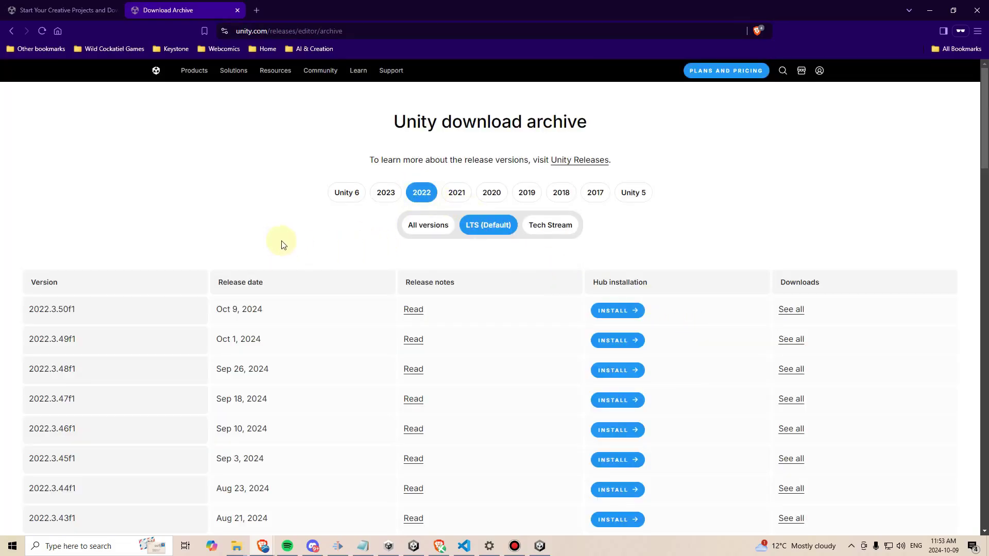
Find and highlight the 2022.3.21f1 release using page search for '2022.3.21'
key(ctrl+f)
text(2022)
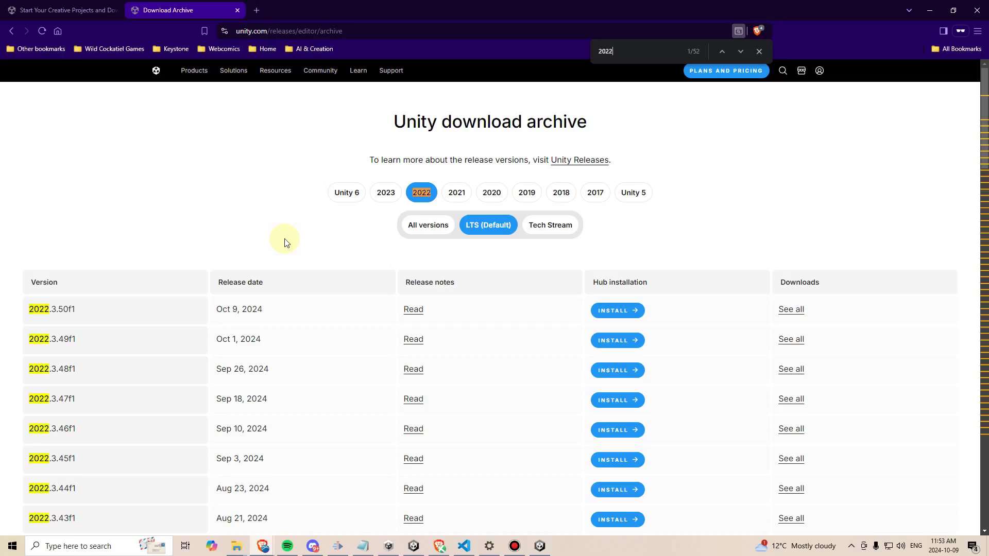
text(.3.21)
scroll(361, 319, down, 3)
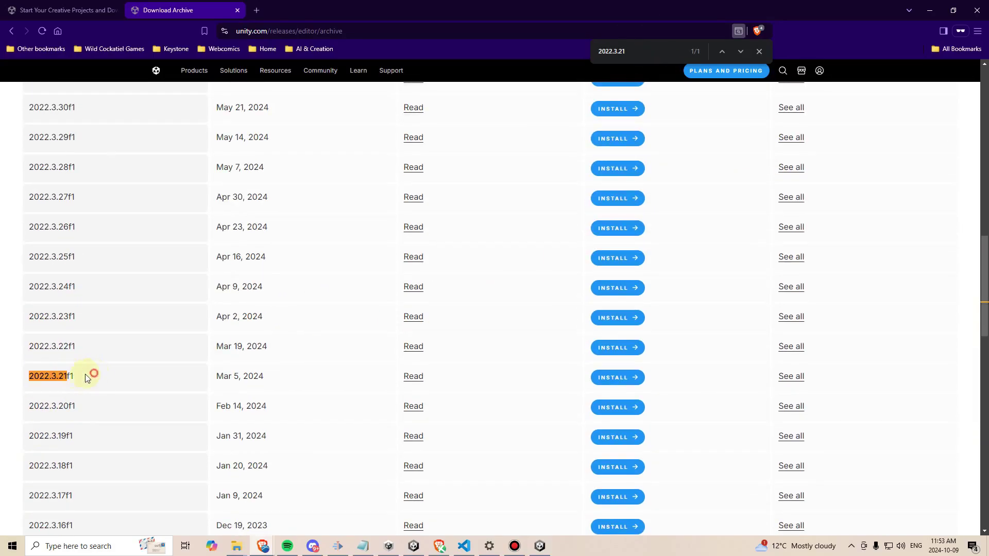
drag(81, 379, 44, 378)
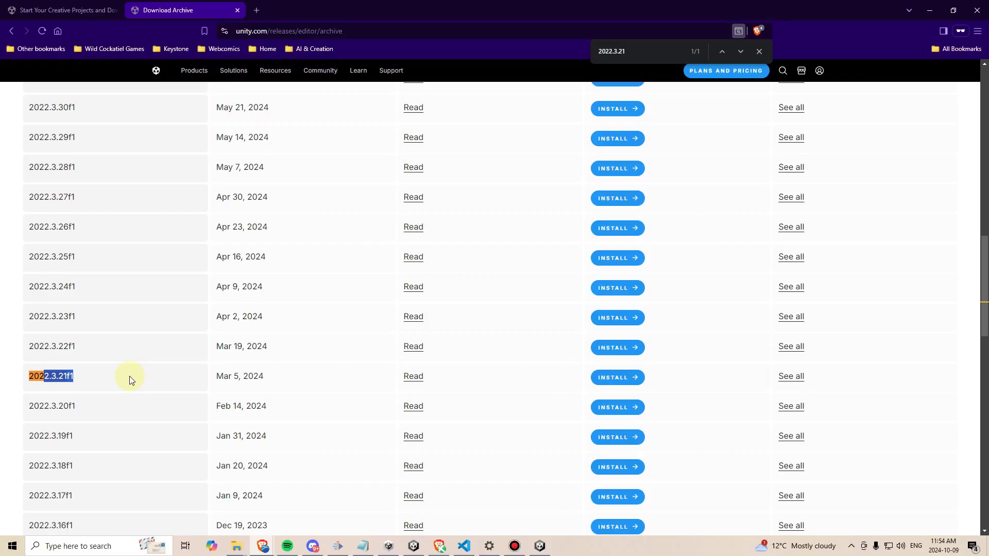
Choose the 2D (Built-In Render Pipeline) template and start the project name as 'Tut'
key(alt+Tab)
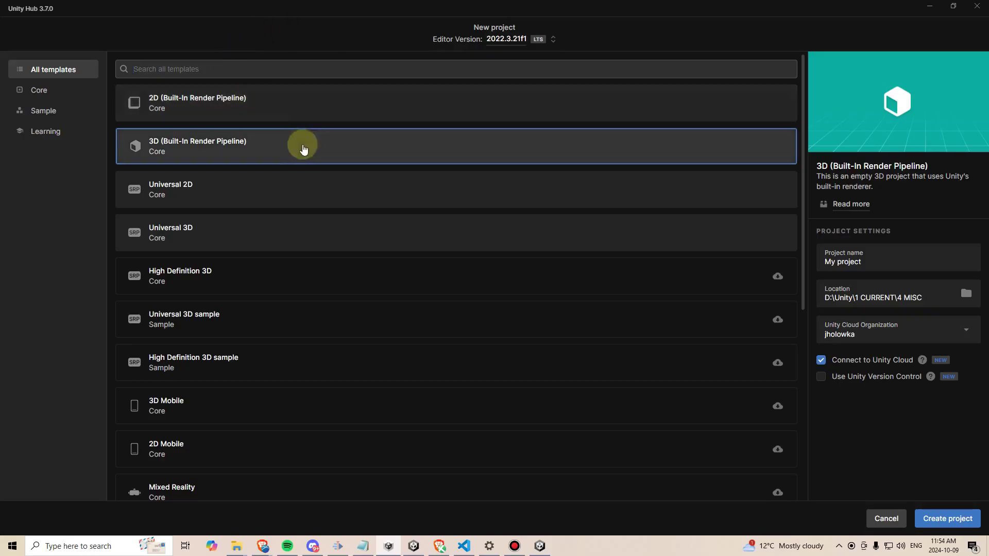
click(165, 103)
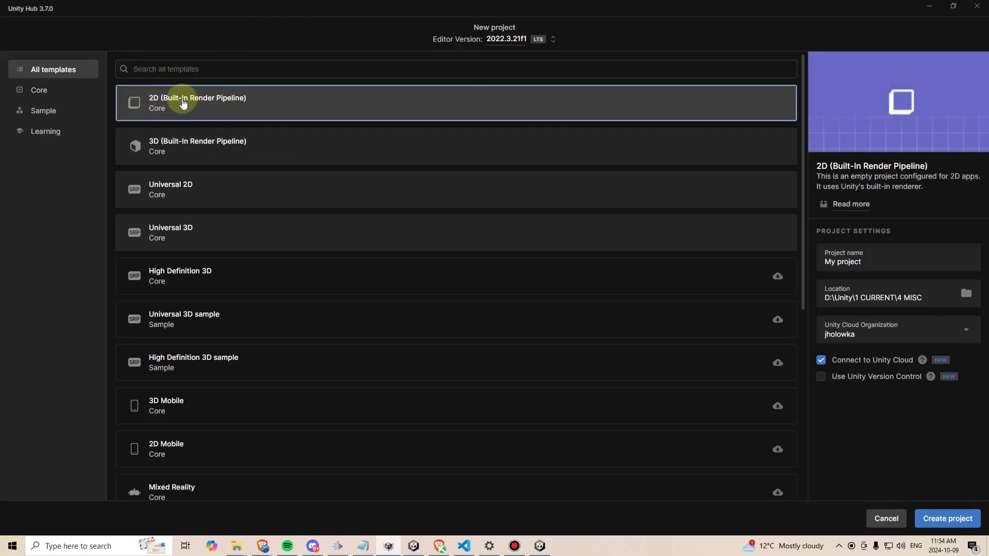
click(879, 260)
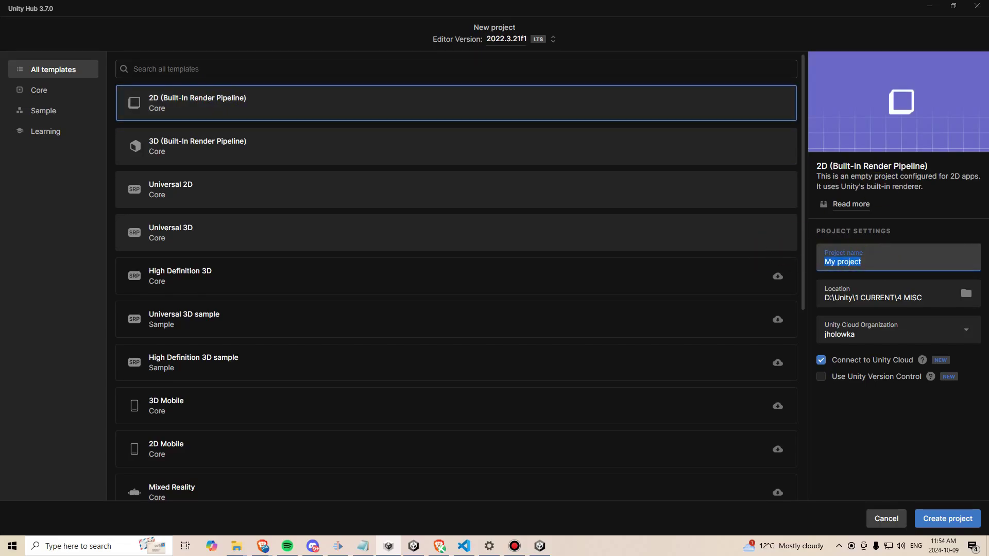
text(Tutorials)
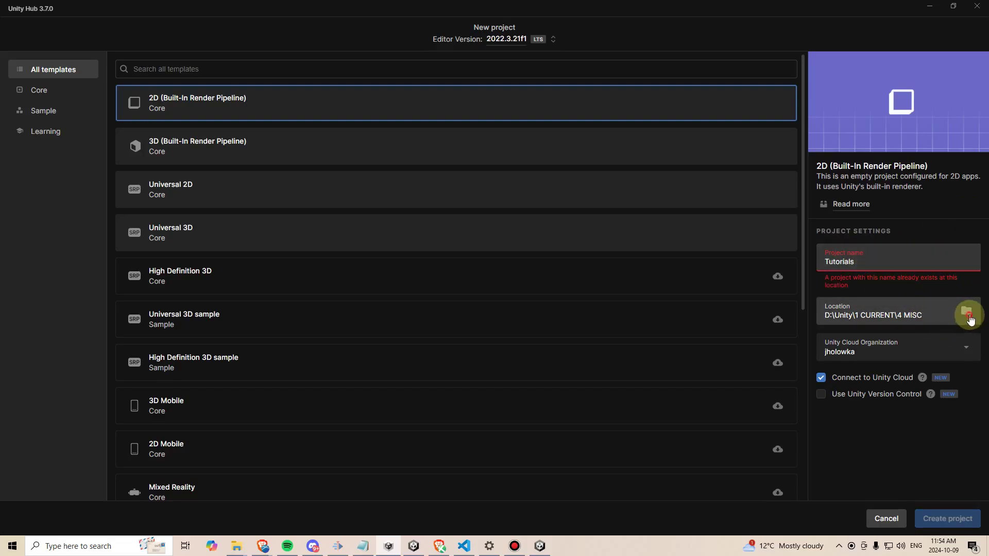
click(936, 318)
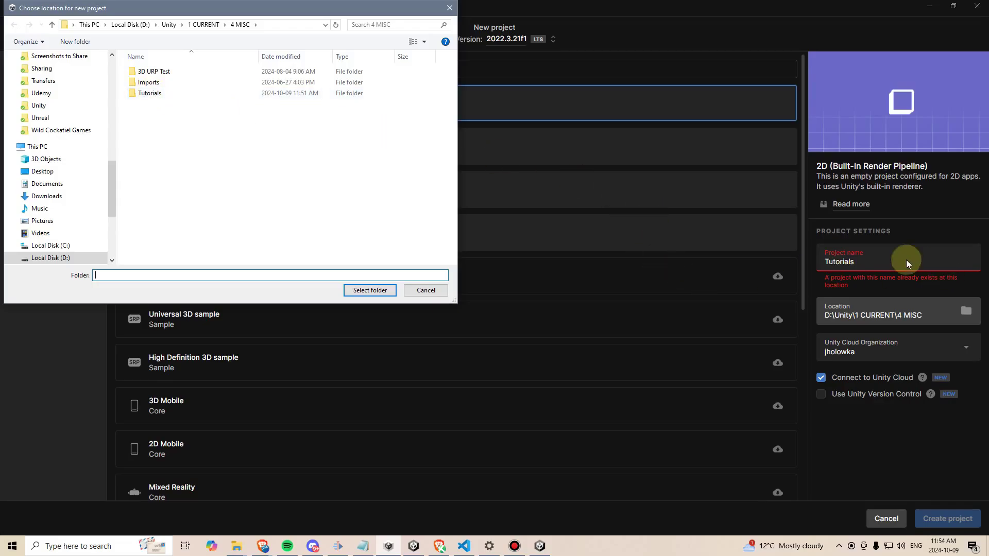
key(Escape)
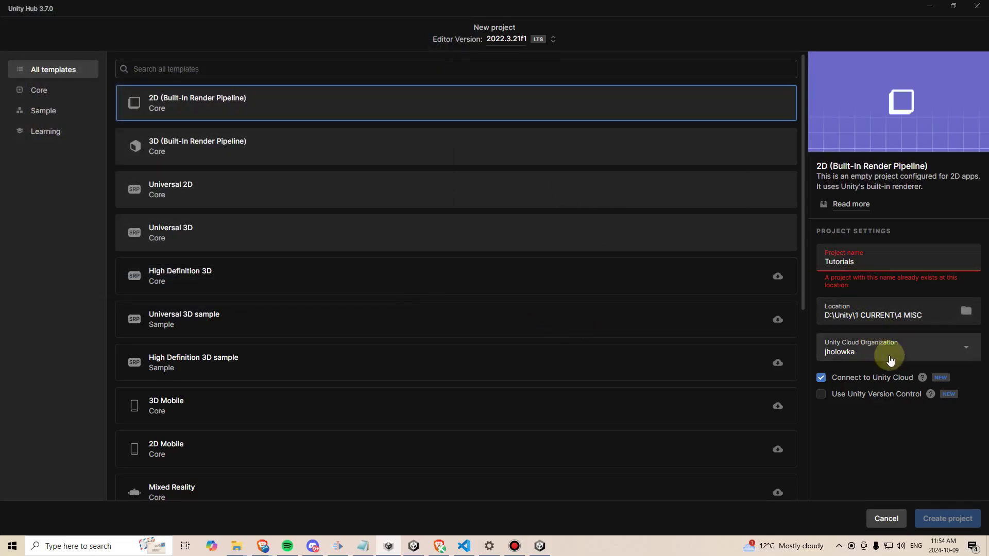
Uncheck Connect to Unity Cloud and complete the project name as 'Tutorials2'
click(891, 355)
click(870, 366)
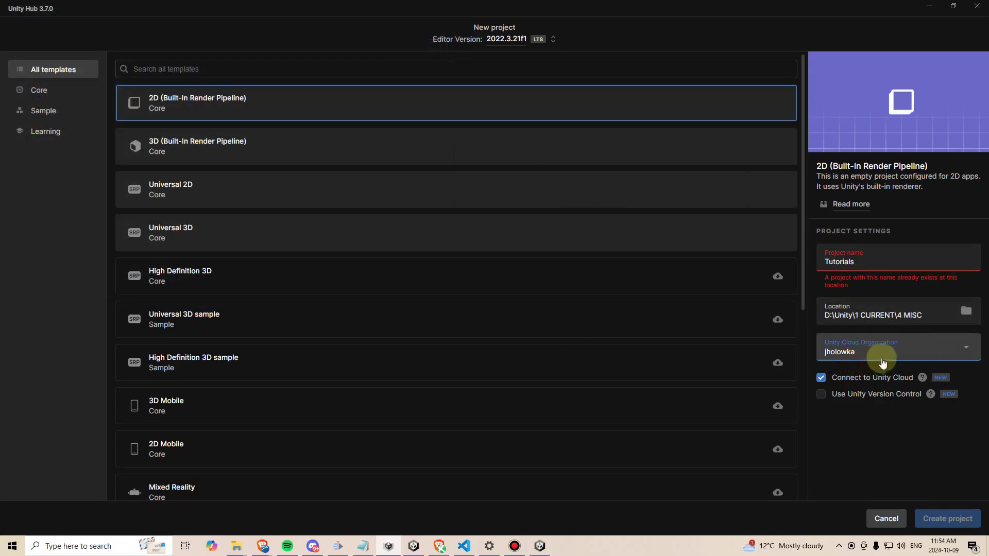
click(824, 378)
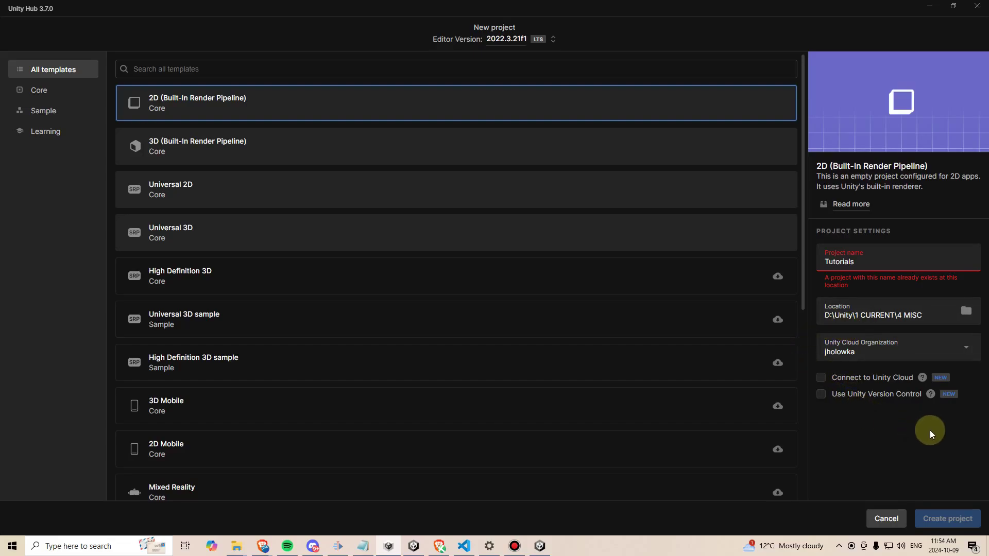
click(878, 263)
text(2)
key(Tab)
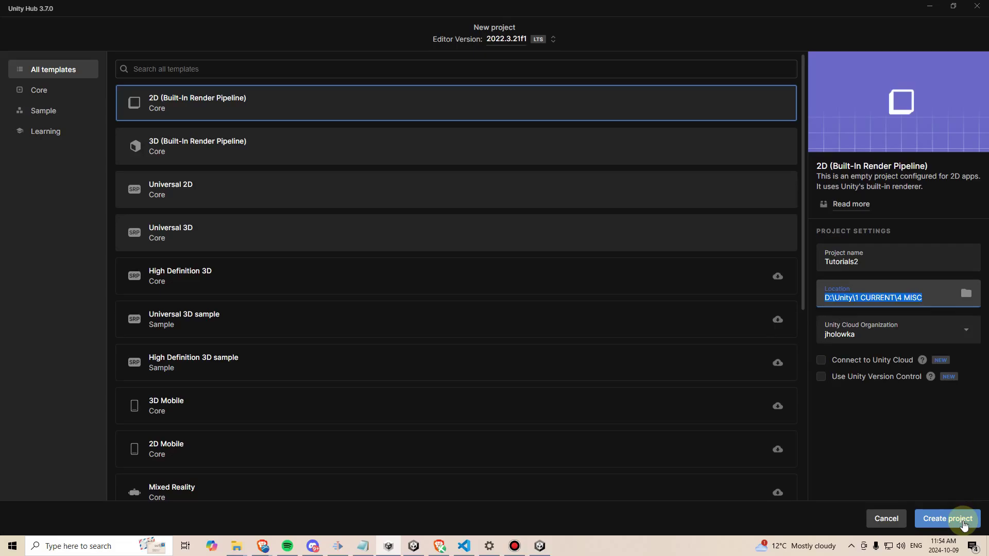
Create the Tutorials2 project, then set Preferences > UI Scaling to a custom 150%
click(964, 525)
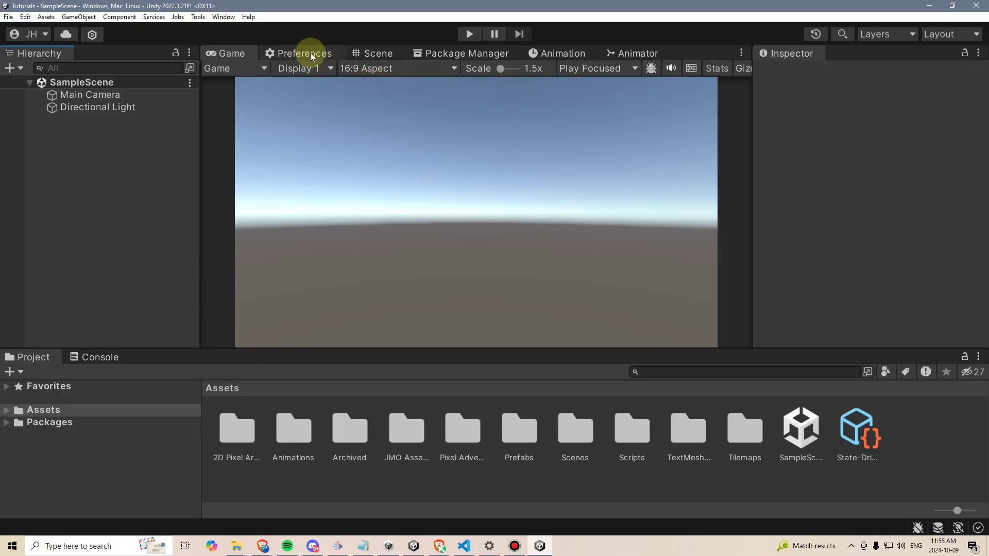
click(25, 17)
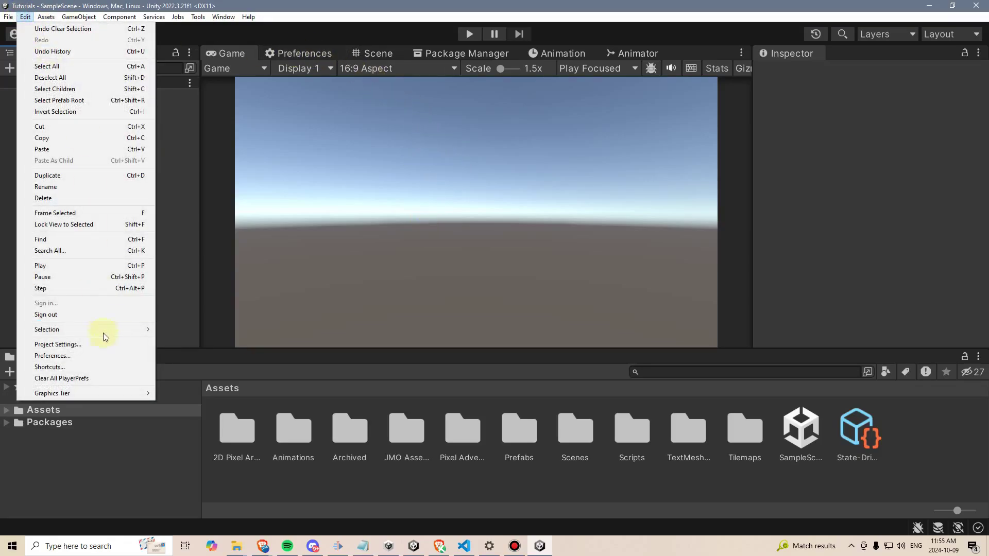
click(100, 356)
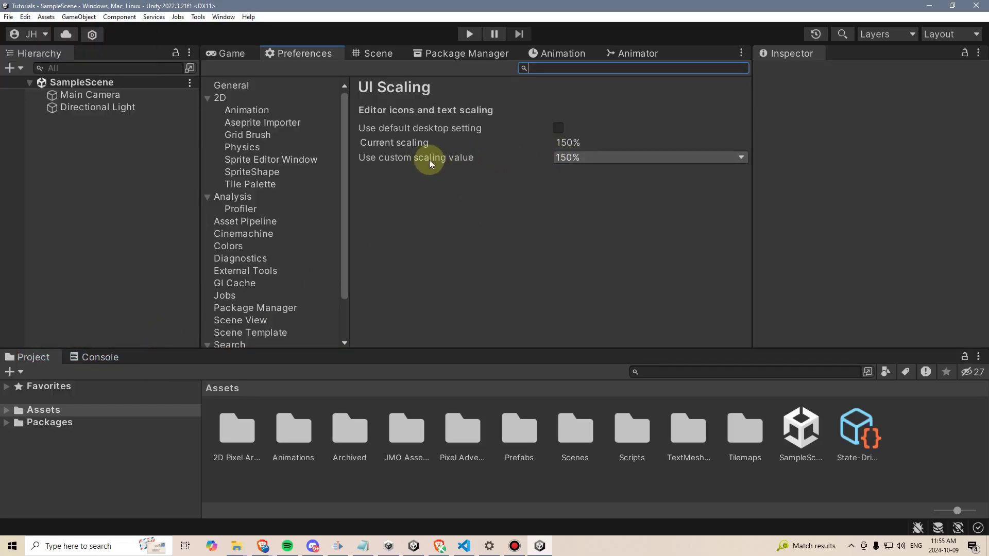
scroll(258, 247, down, 3)
click(237, 330)
click(589, 155)
click(581, 193)
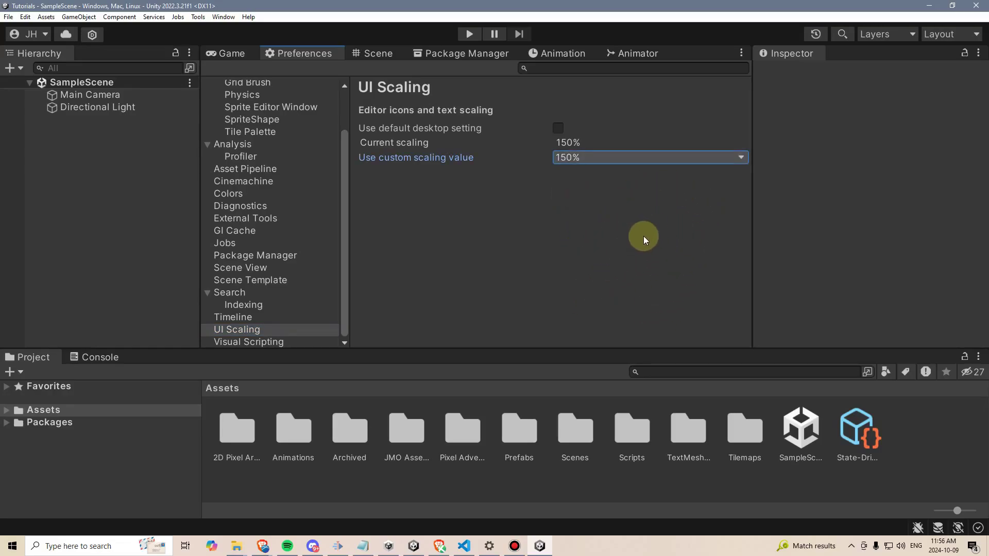
key(space)
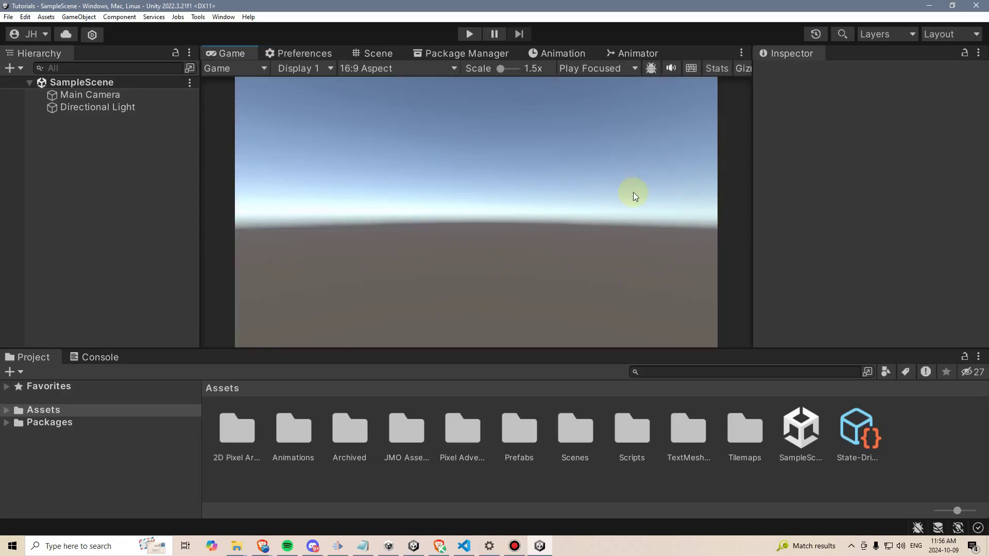
Reset All Layouts from the Layout menu and confirm reverting to Default
click(966, 34)
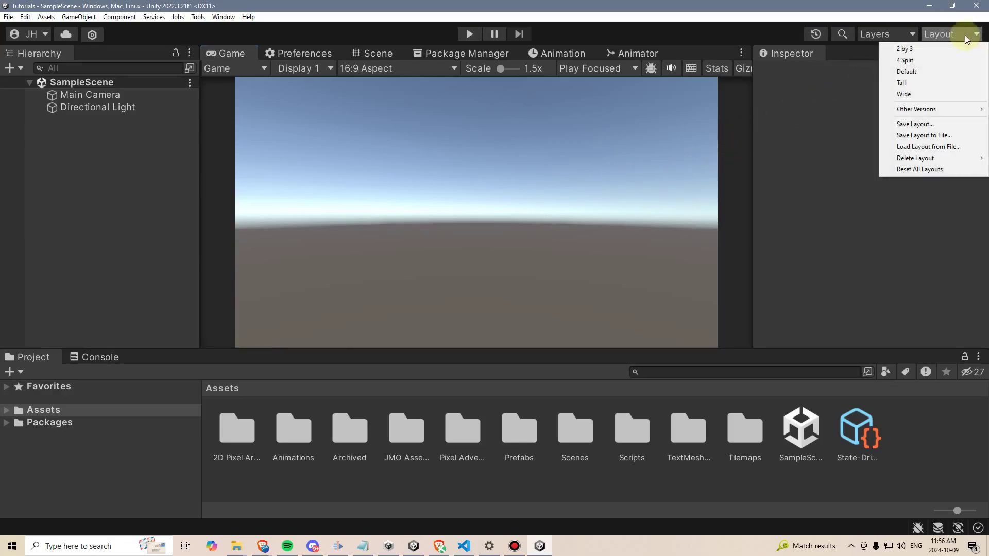
click(922, 170)
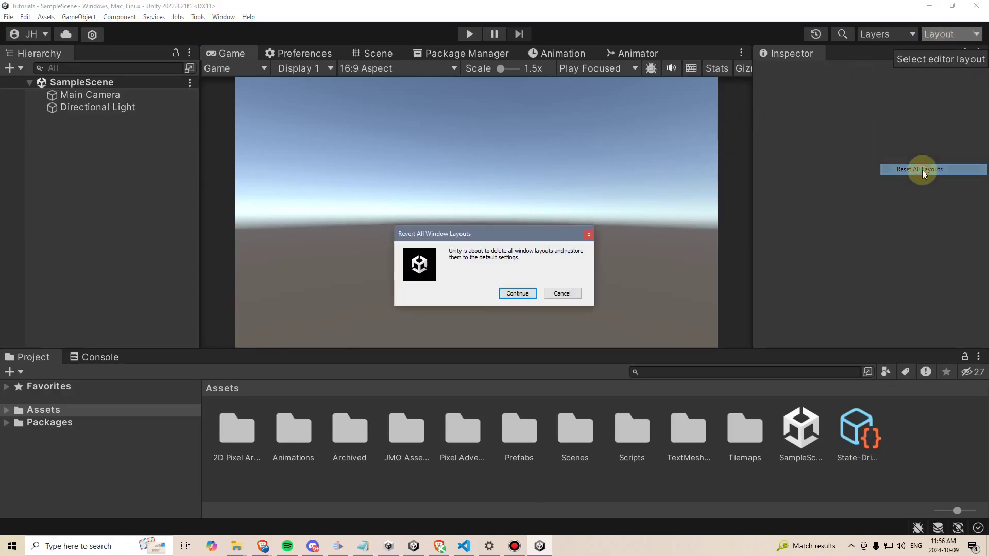
click(518, 293)
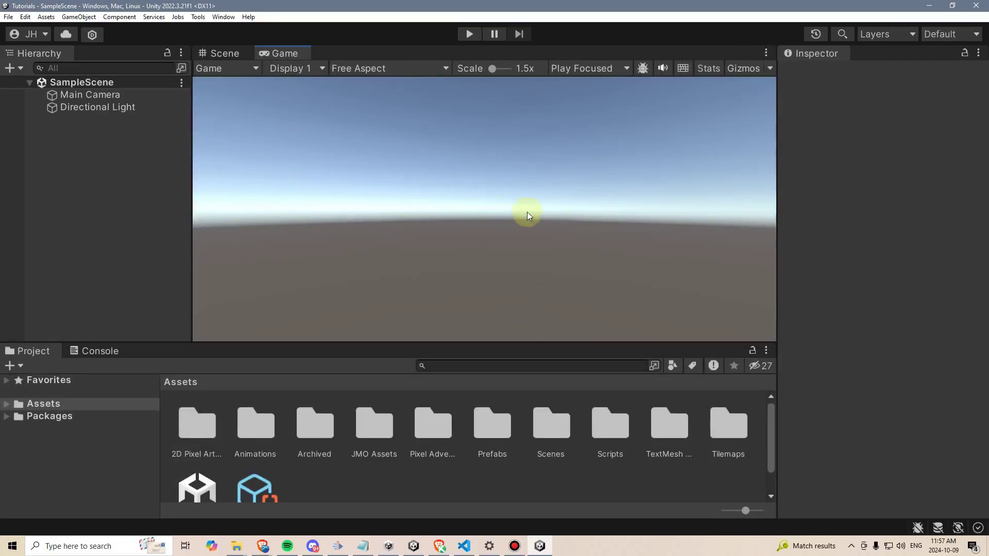
Set the Main Camera's Projection to Orthographic
click(120, 94)
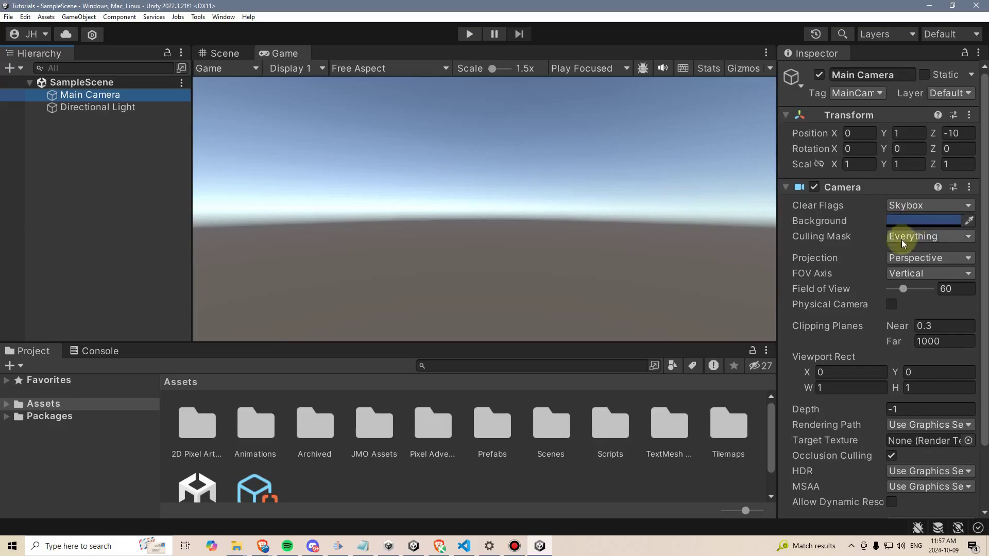
click(903, 259)
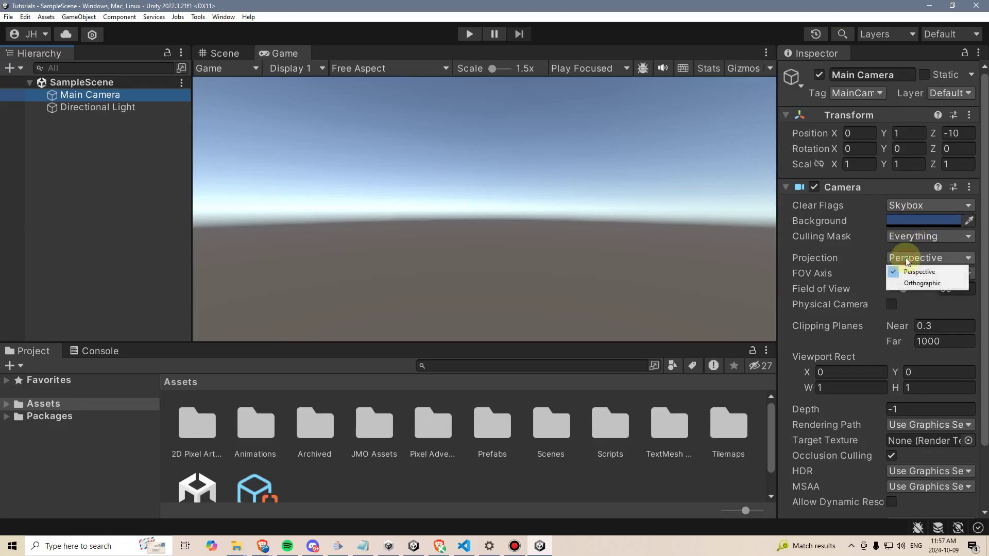
click(910, 283)
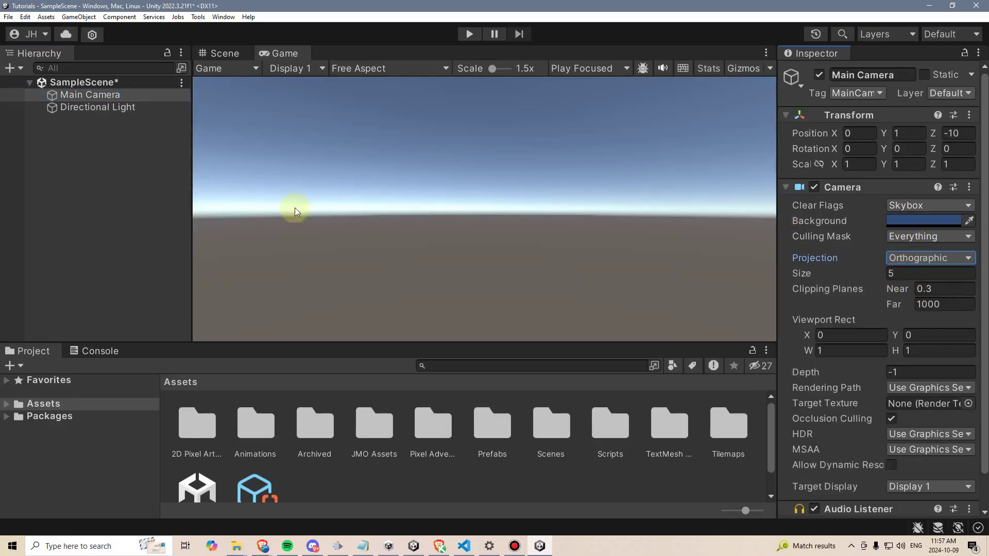
Set the camera's Clear Flags to Solid Color with a pale blue background
click(917, 205)
click(918, 233)
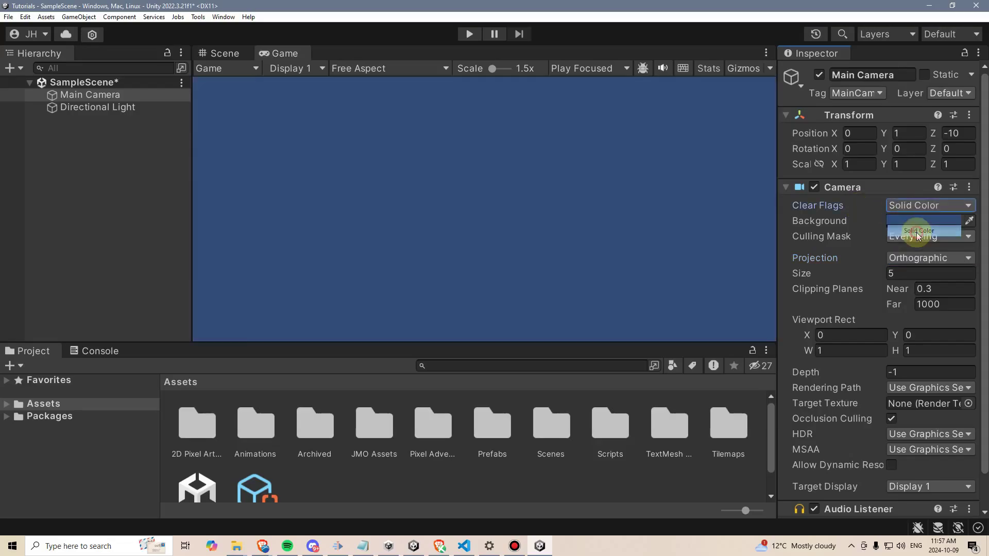
click(924, 222)
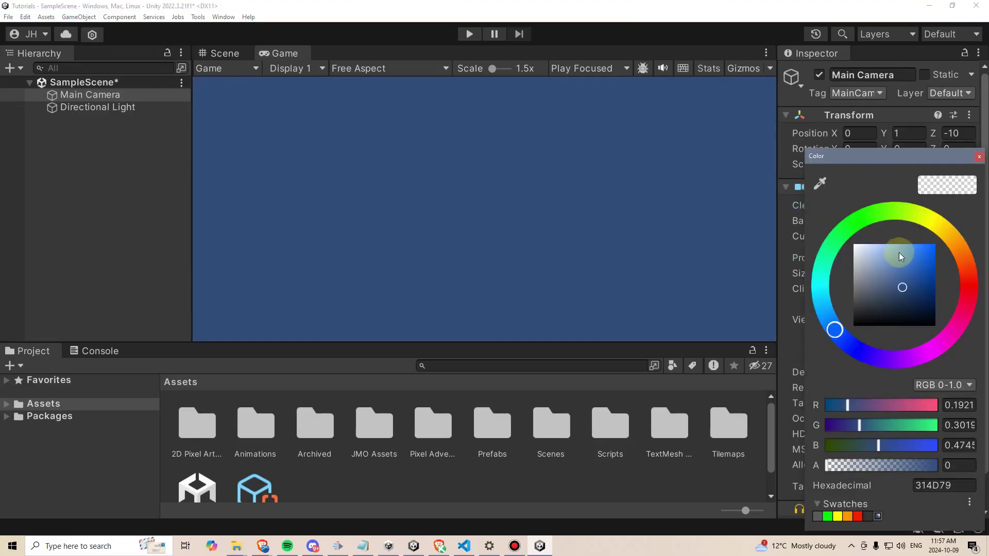
drag(900, 255, 890, 233)
click(756, 200)
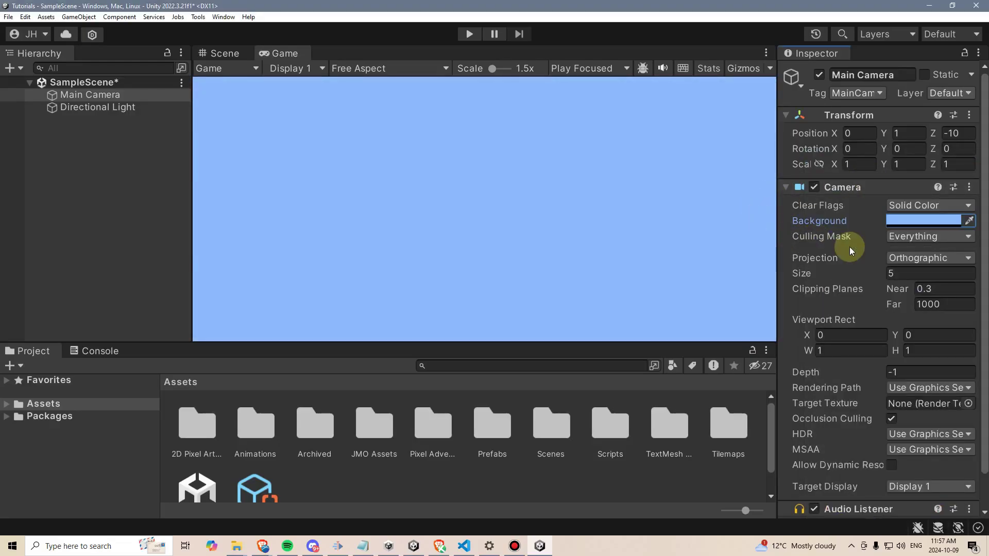
Create a Square sprite, reset its Transform, and set Position Y to -4
right_click(101, 163)
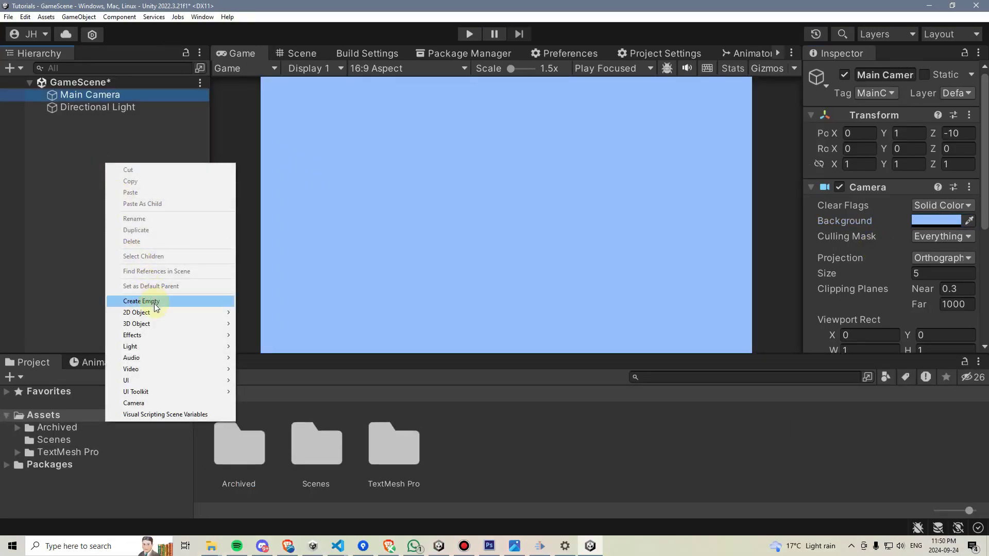
mouse_move(153, 312)
mouse_move(256, 314)
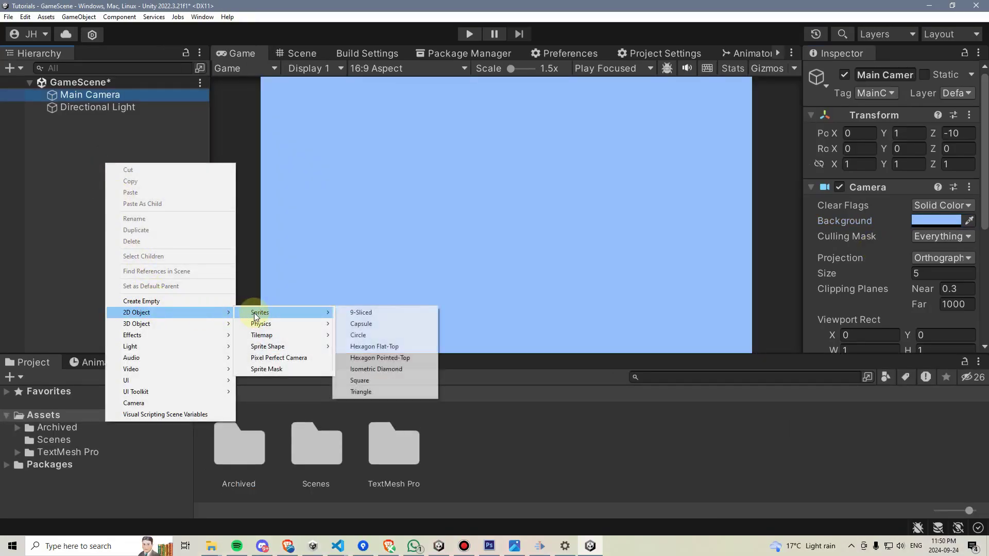
click(380, 379)
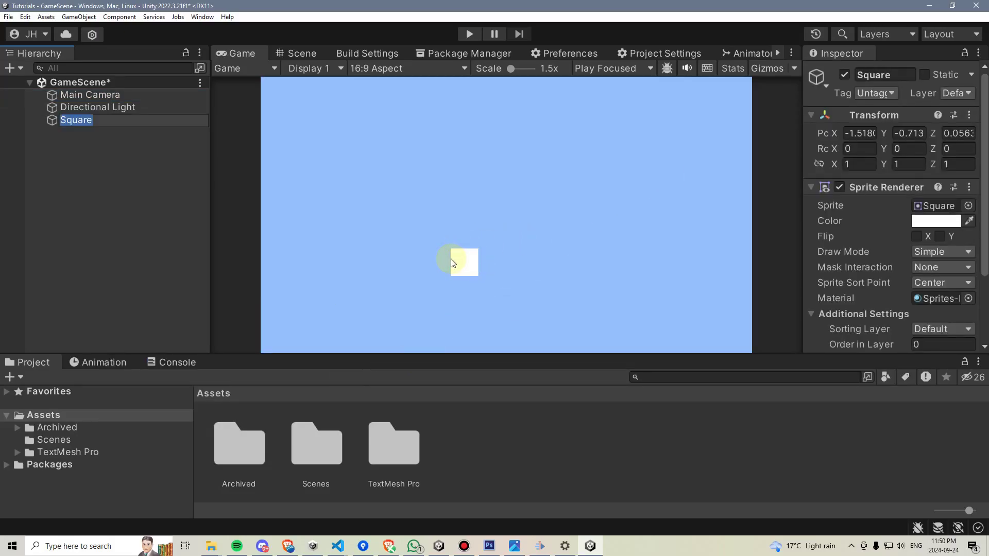
click(969, 115)
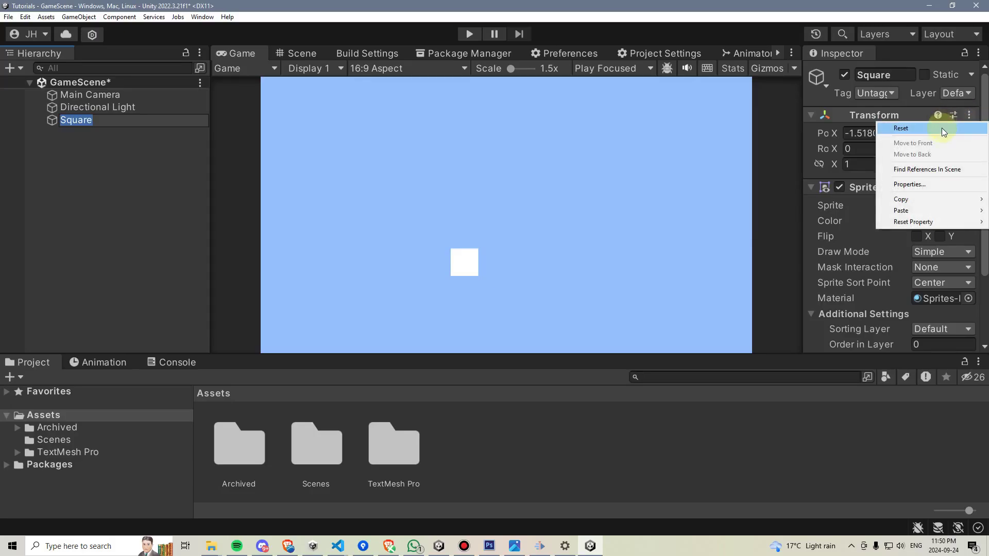
click(939, 128)
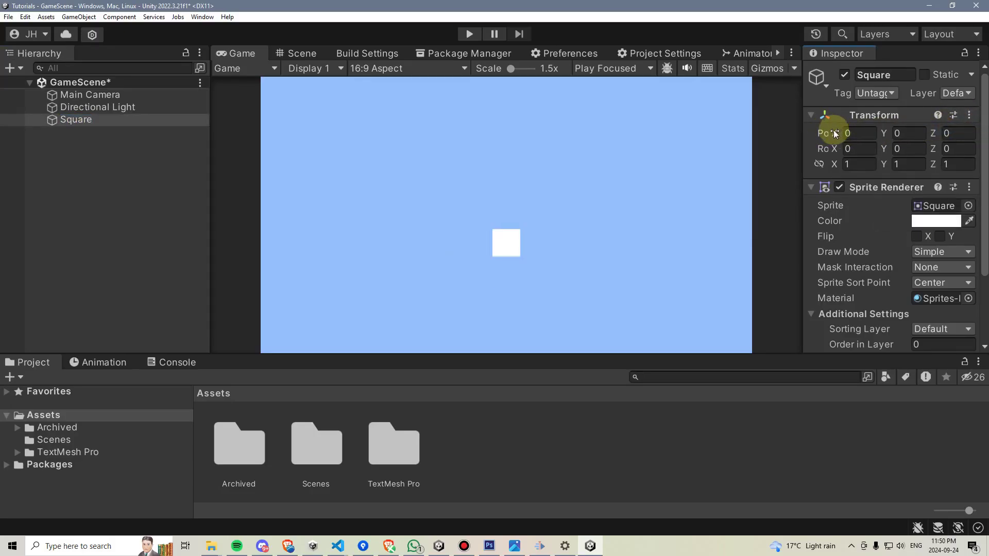
click(885, 132)
drag(886, 131, 788, 141)
click(896, 135)
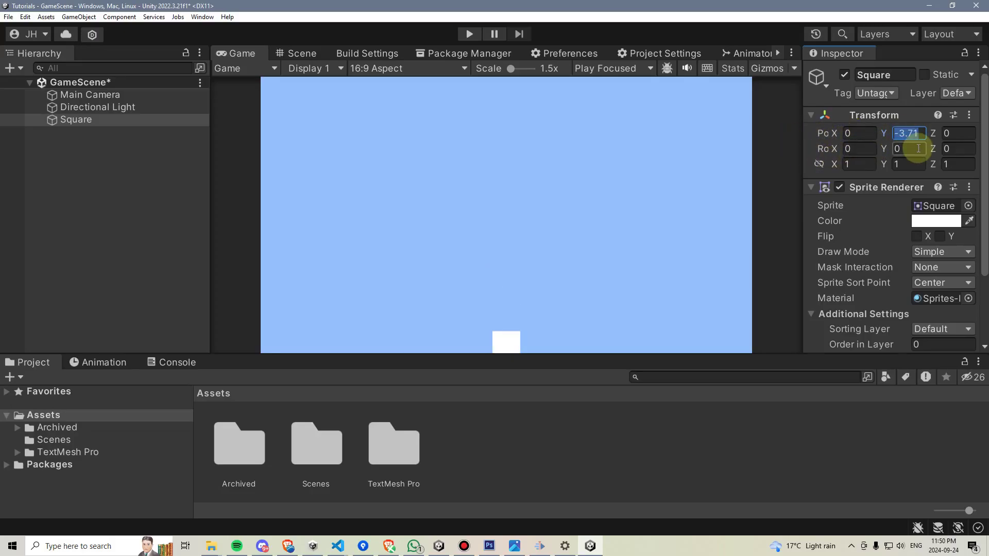
text(-4)
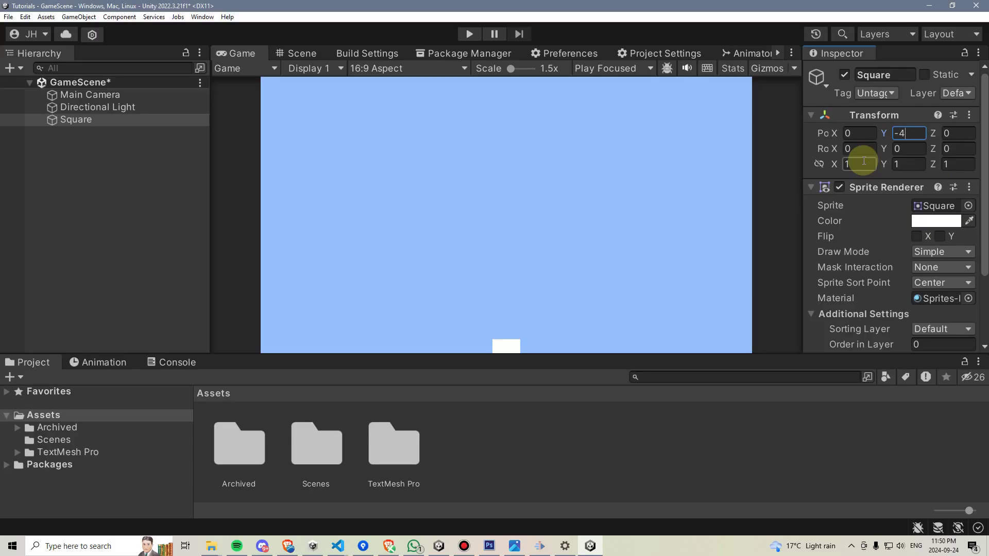
Scale the square to X 25 and Y 2
click(864, 164)
text(15)
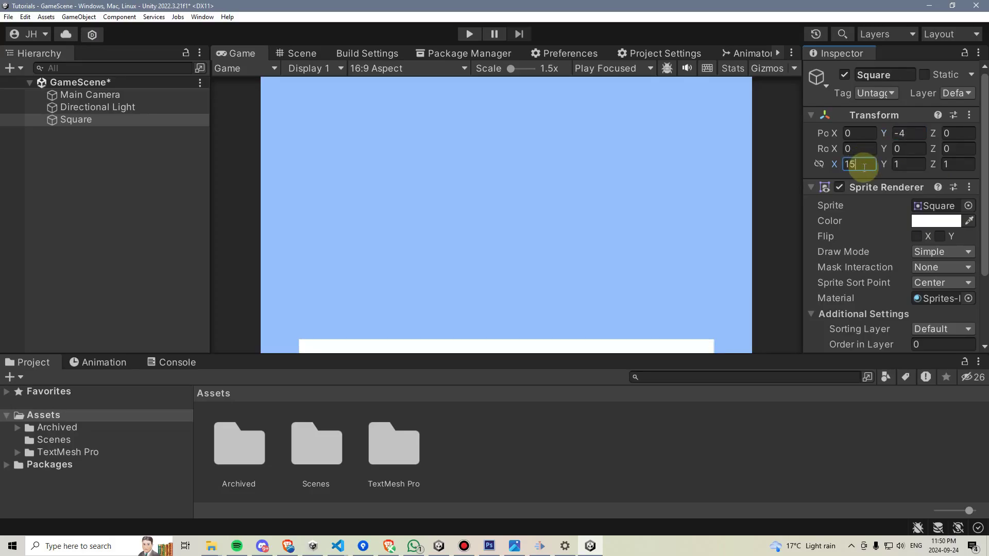
key(BackSpace)
key(BackSpace)
text(25)
click(901, 164)
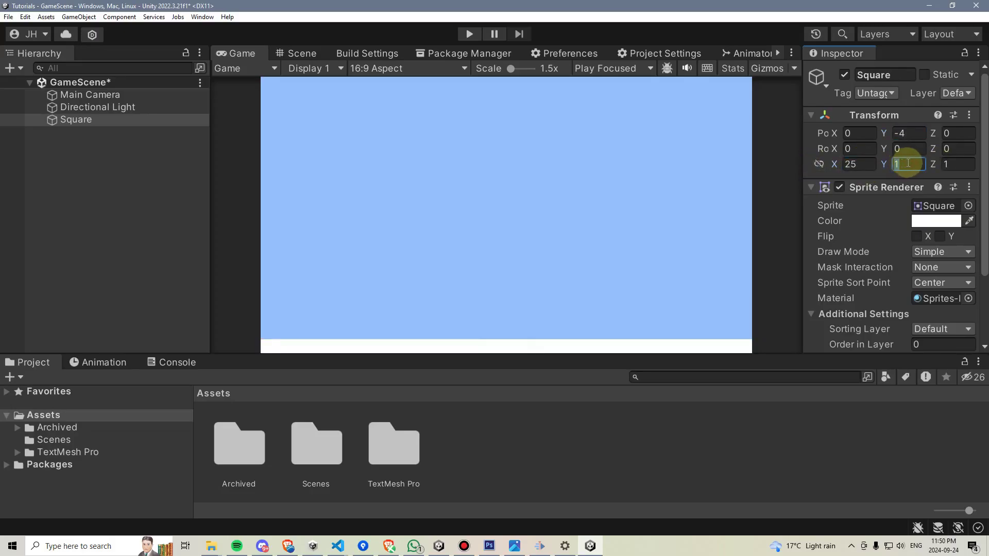
text(4)
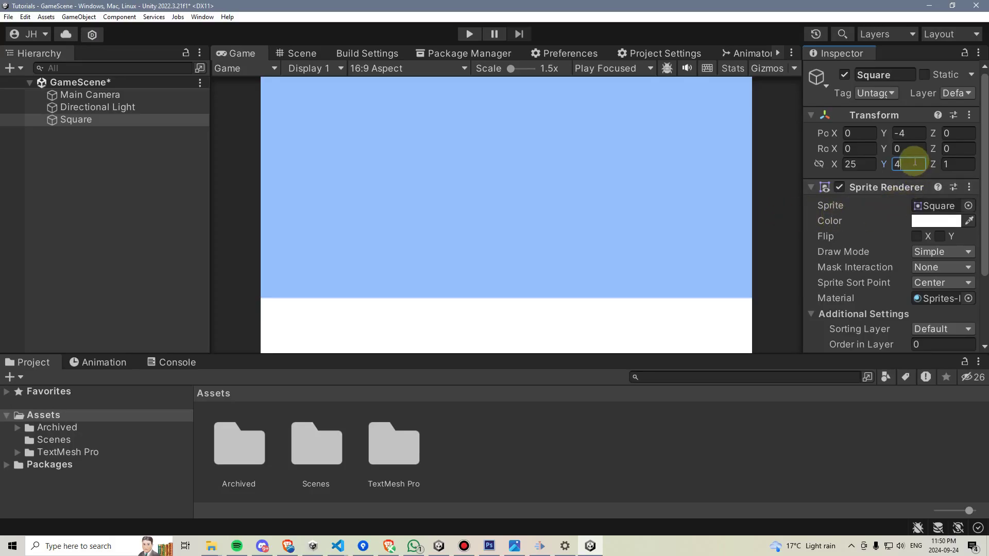
key(BackSpace)
text(2)
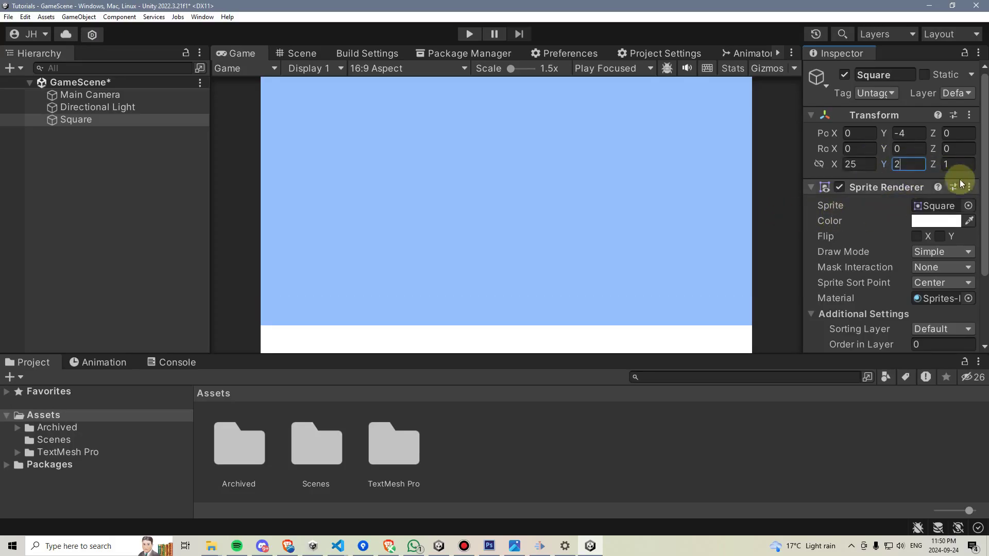
Colour the square dark navy
click(936, 222)
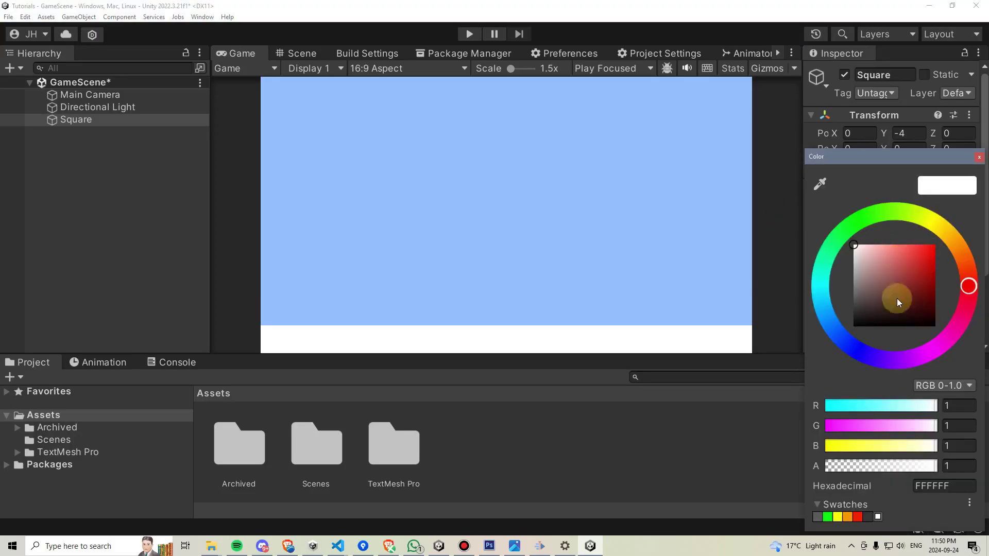
drag(894, 305, 933, 295)
click(980, 157)
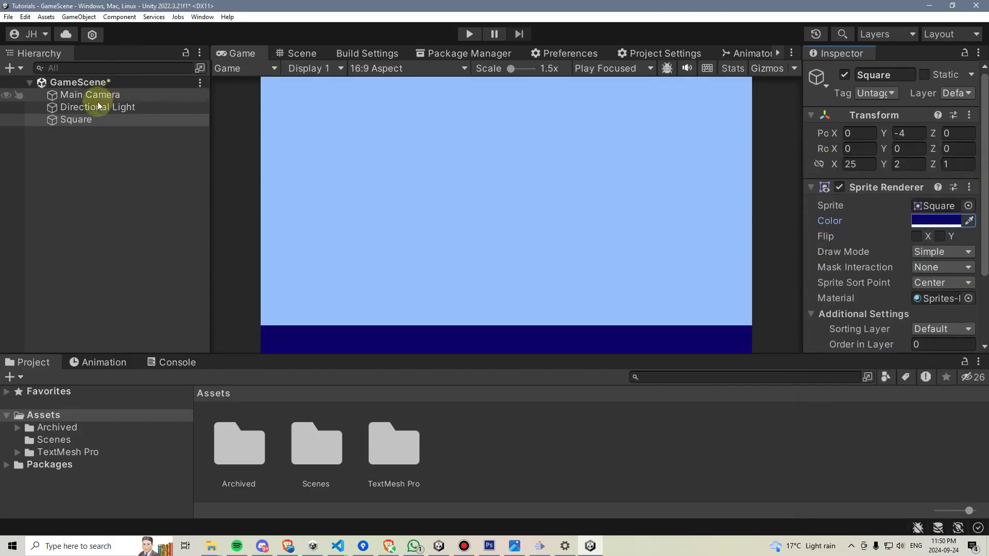
Create a Capsule sprite named Player
right_click(110, 152)
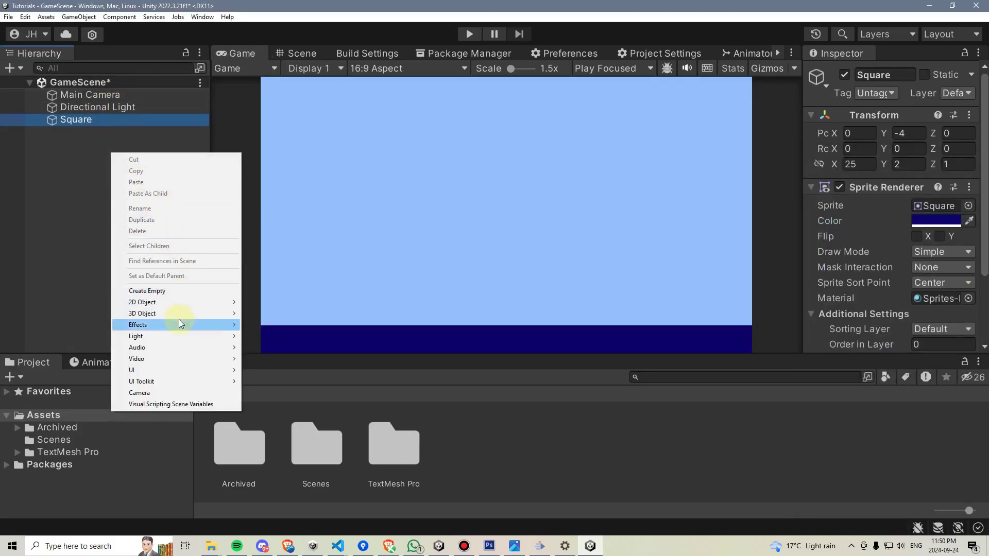
mouse_move(177, 303)
mouse_move(261, 303)
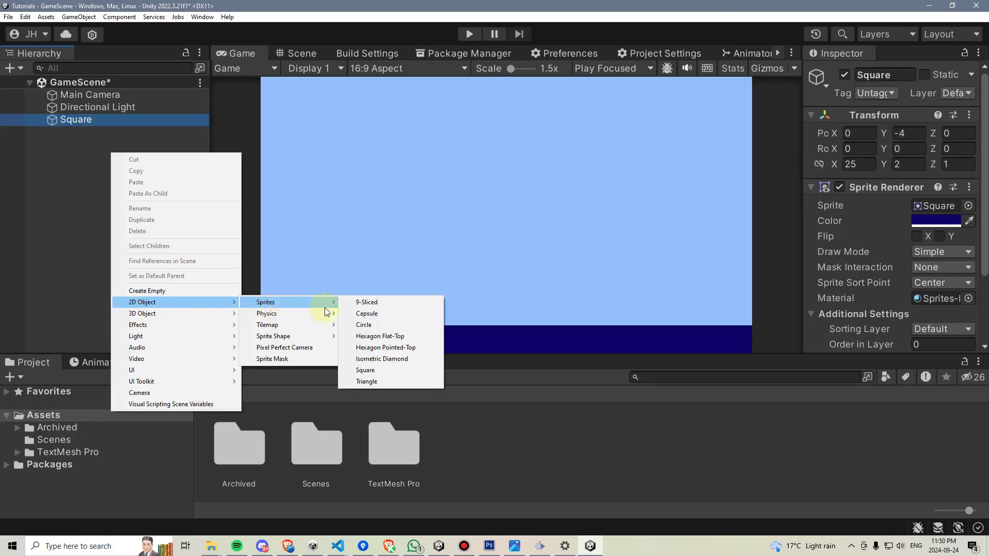
click(382, 313)
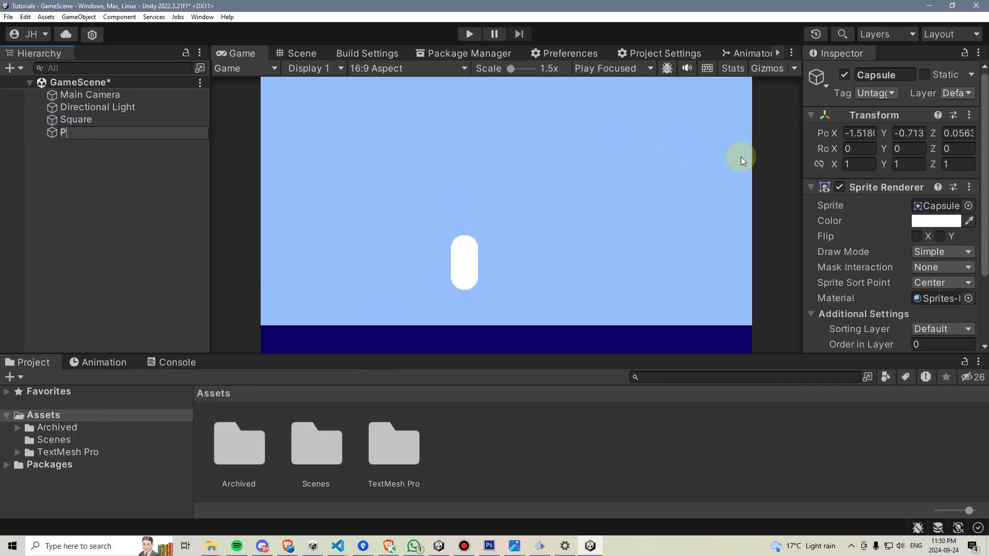
key(Return)
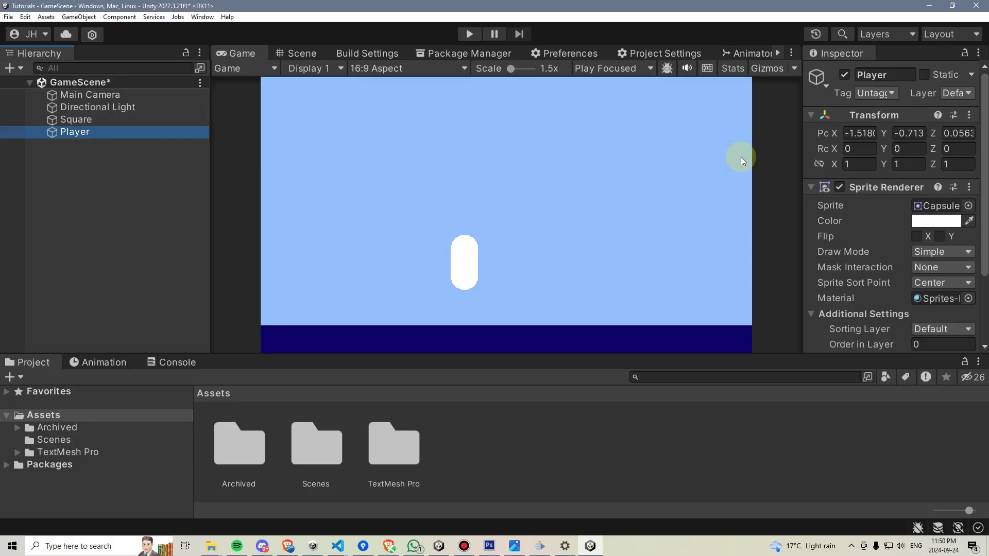
Rename the Square object to Floor
click(151, 121)
click(159, 119)
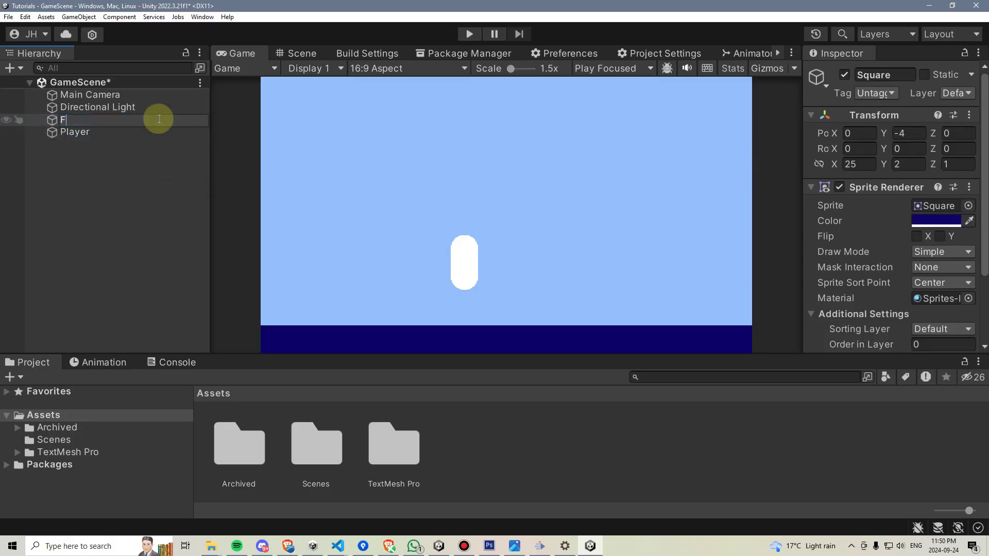
text(Floor)
key(Return)
Reset the Player's Transform so it sits at the scene origin
click(161, 132)
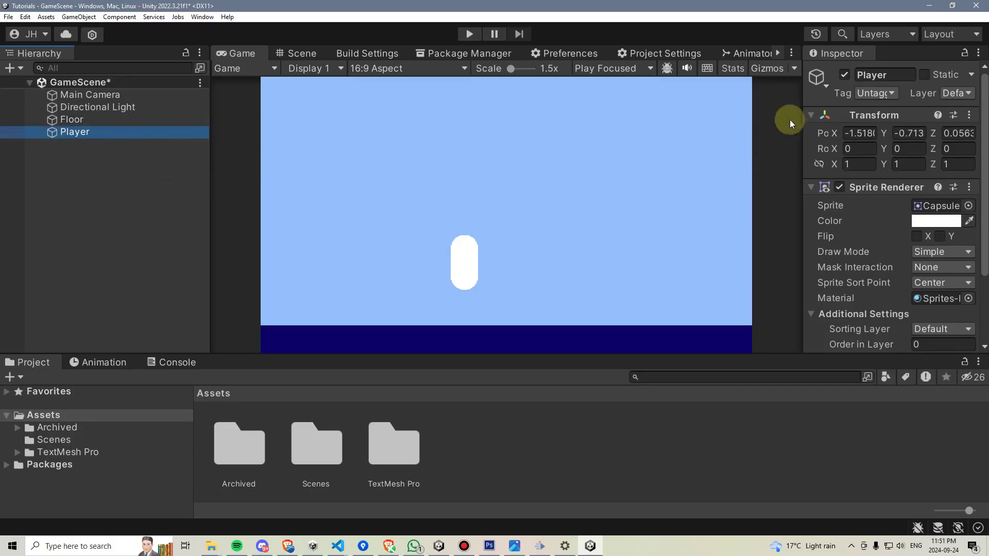
click(962, 116)
click(928, 128)
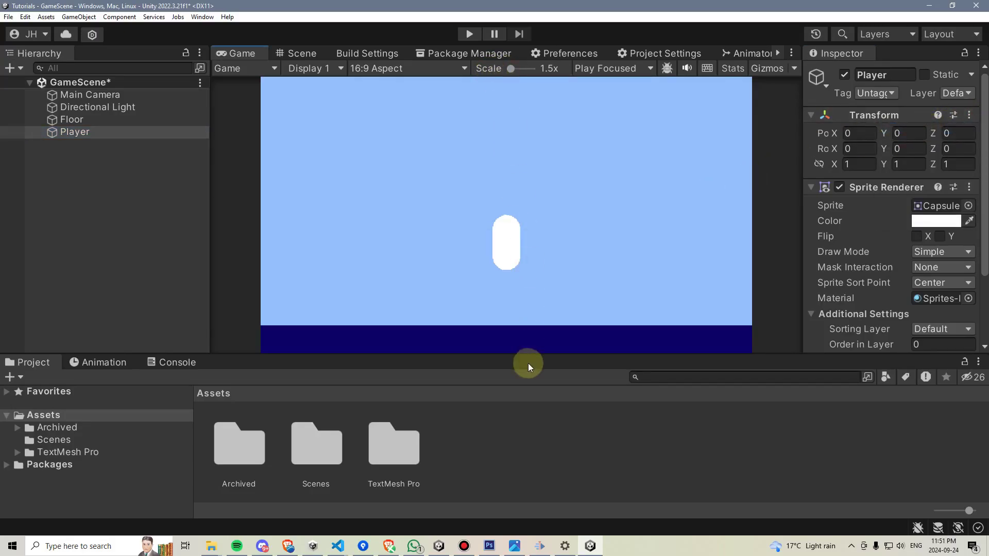
drag(531, 354, 530, 379)
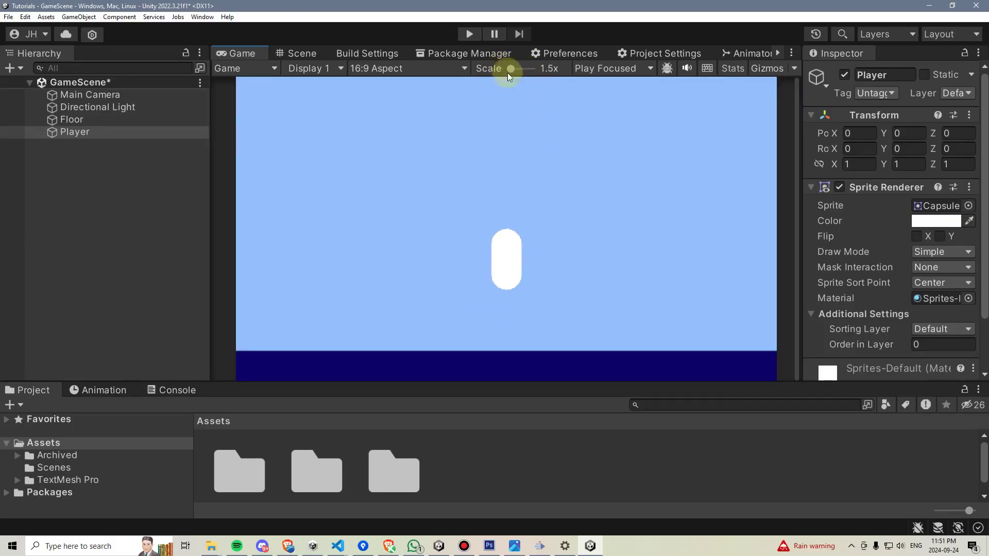
drag(548, 381, 548, 375)
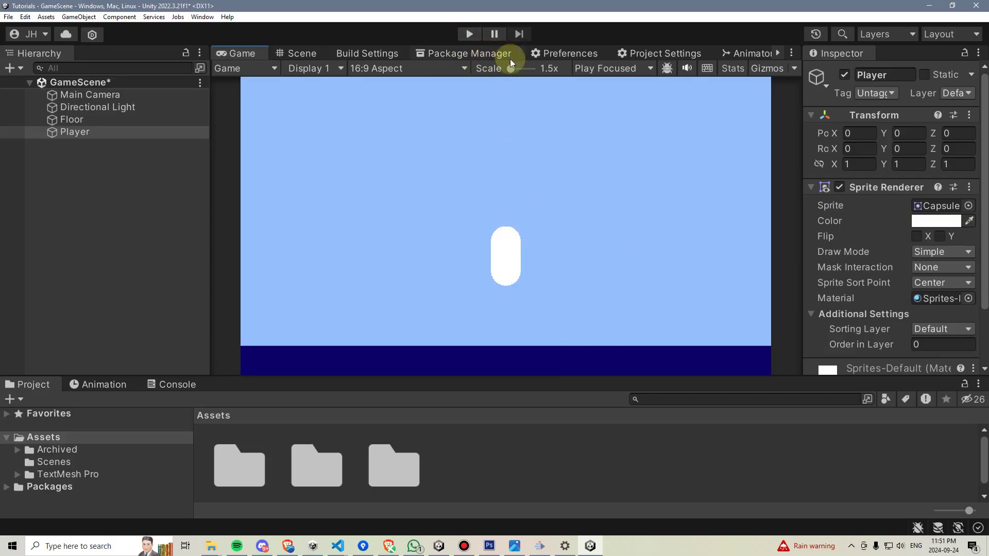
drag(511, 62, 504, 67)
Colour the Player capsule dark red
click(922, 224)
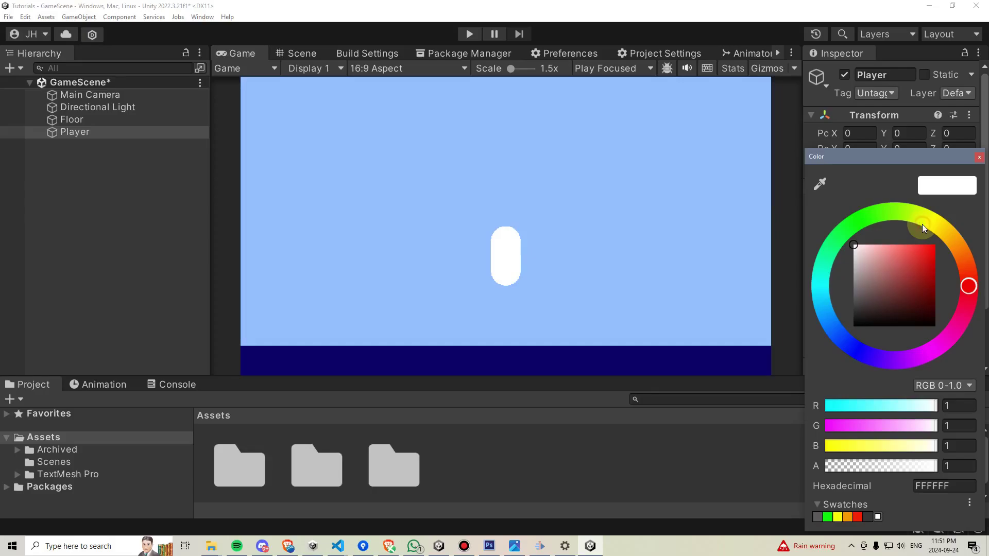
drag(926, 261, 932, 280)
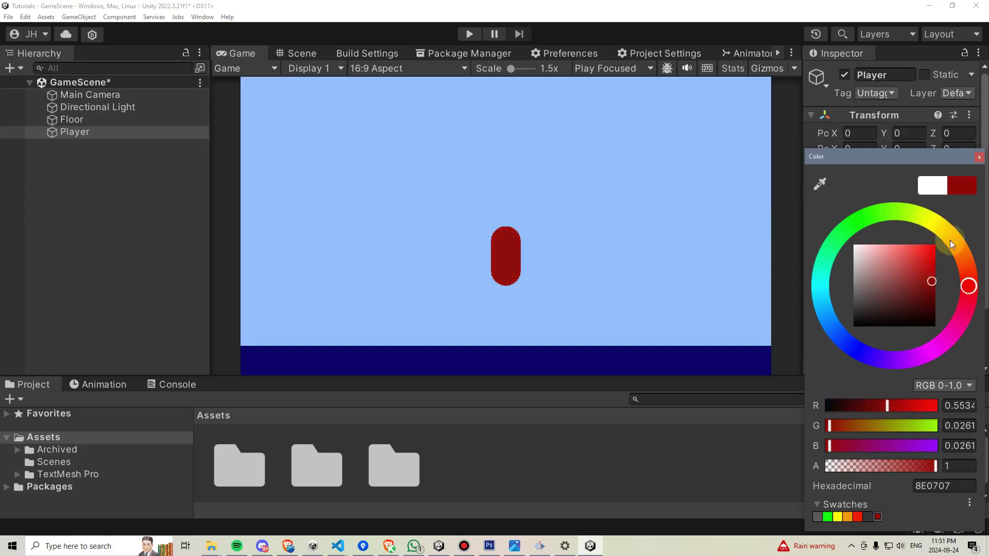
click(978, 158)
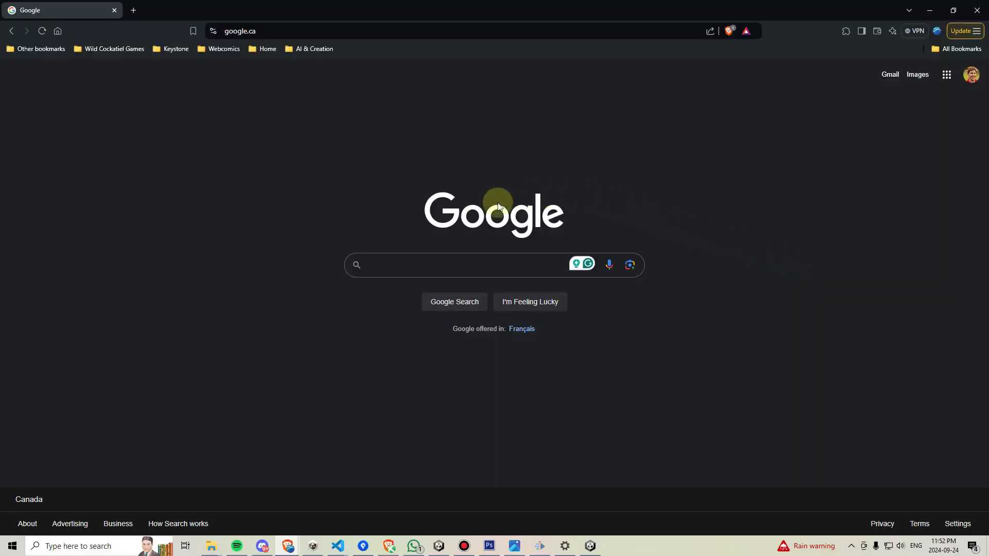
Search Google for the Unity Asset Store and open its 2D category
click(440, 258)
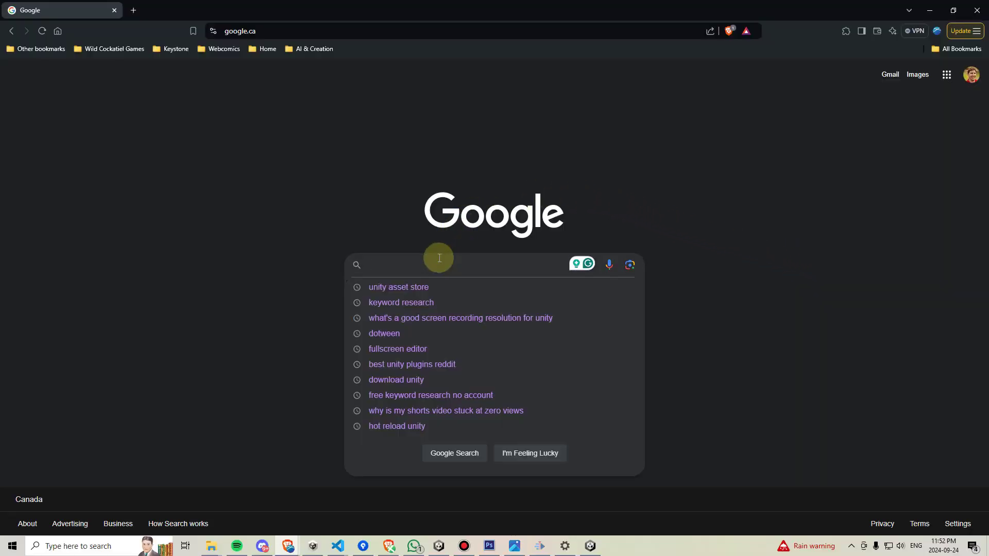
click(403, 286)
click(225, 207)
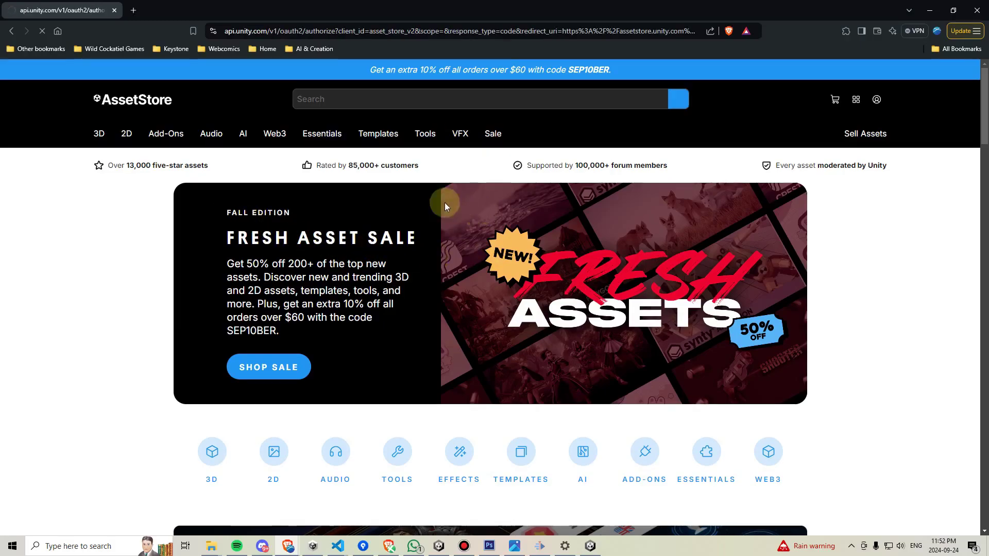
click(269, 452)
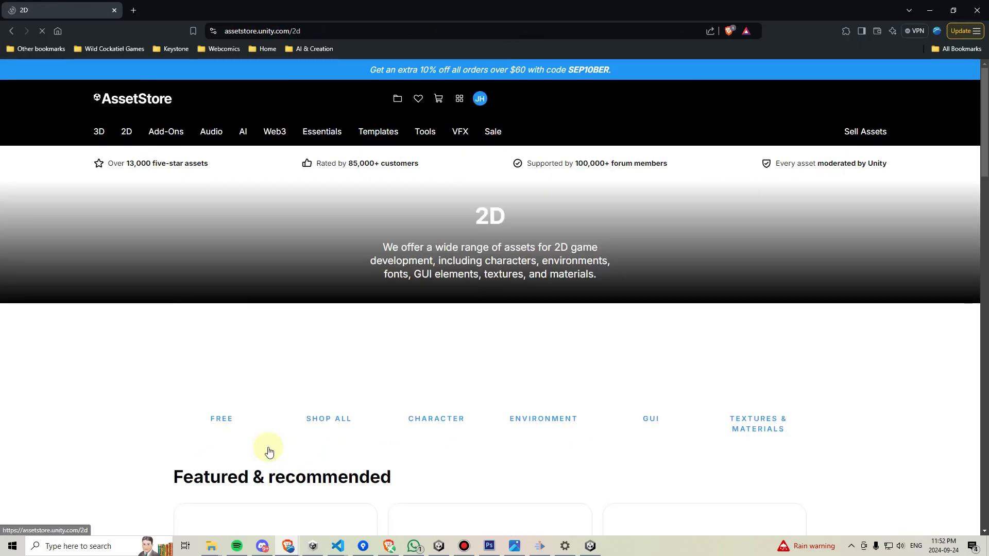
Browse all 2D shop assets, filter by Free price, and scroll to Pixel Adventure 1
scroll(444, 440, down, 4)
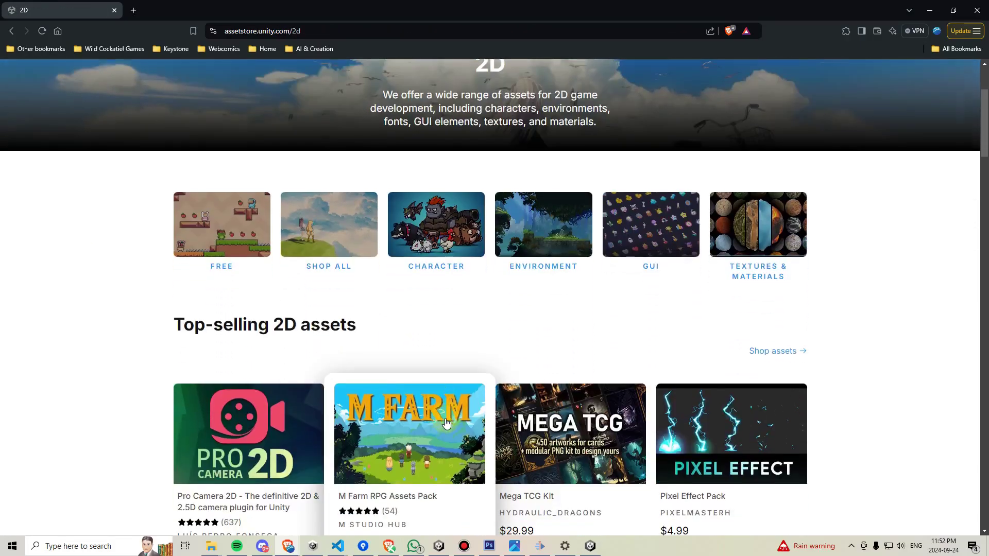
click(787, 300)
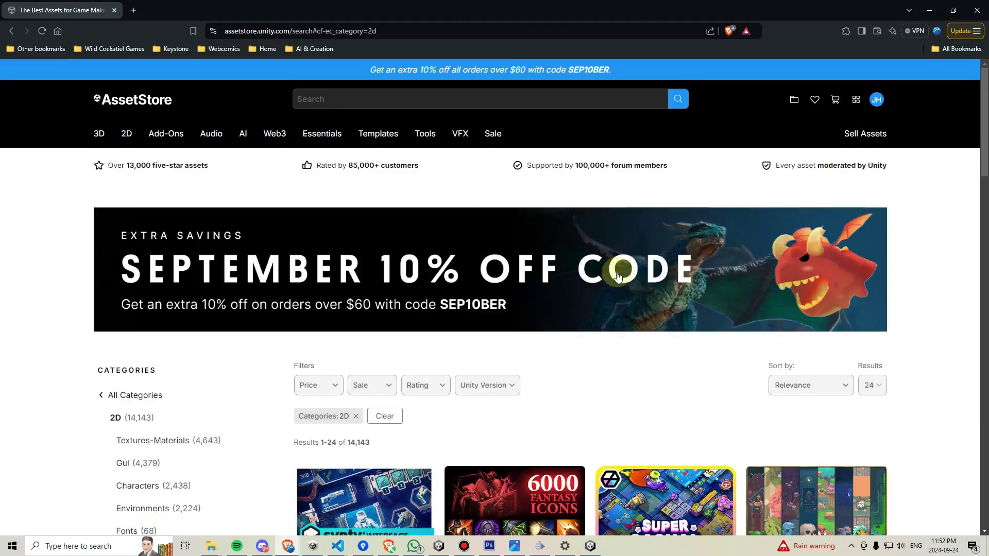
scroll(585, 299, down, 2)
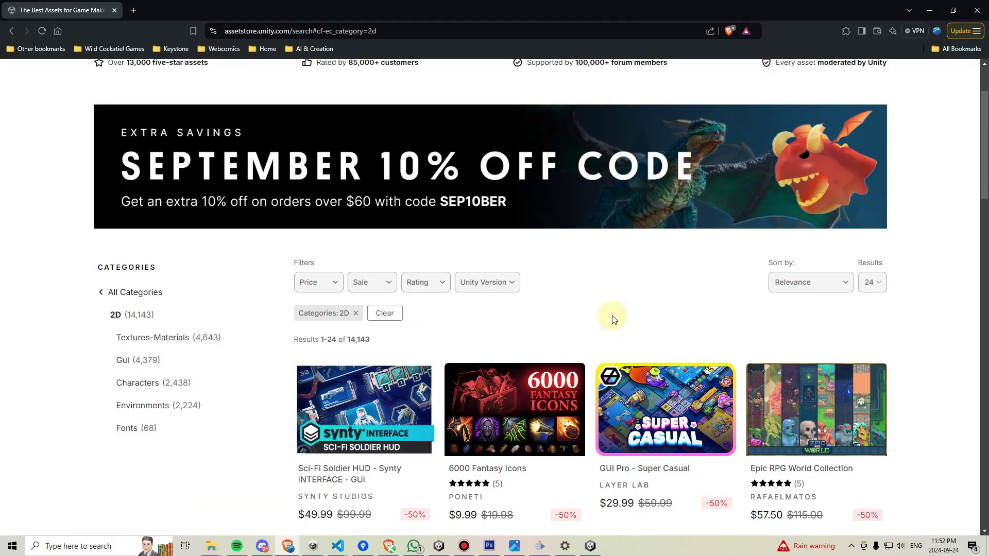
click(323, 284)
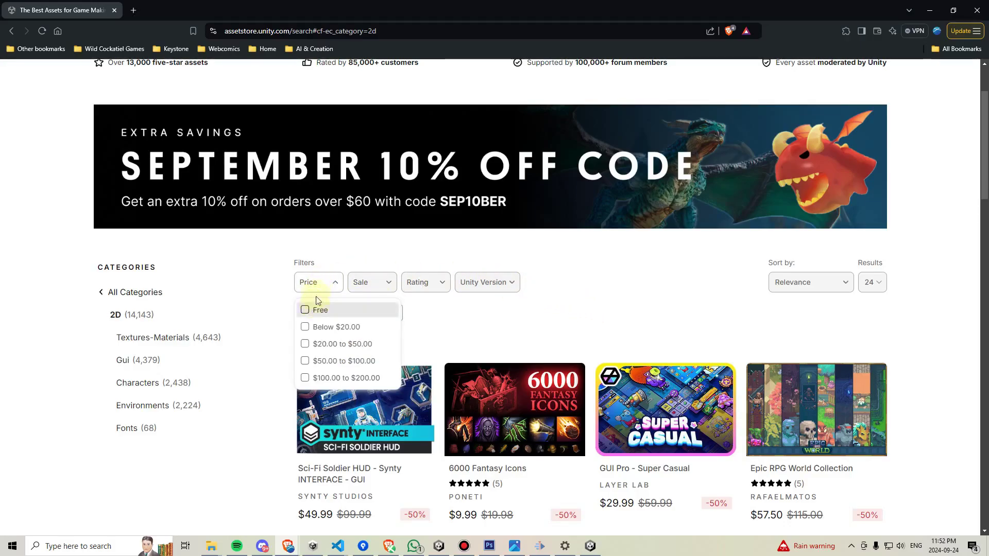
click(305, 311)
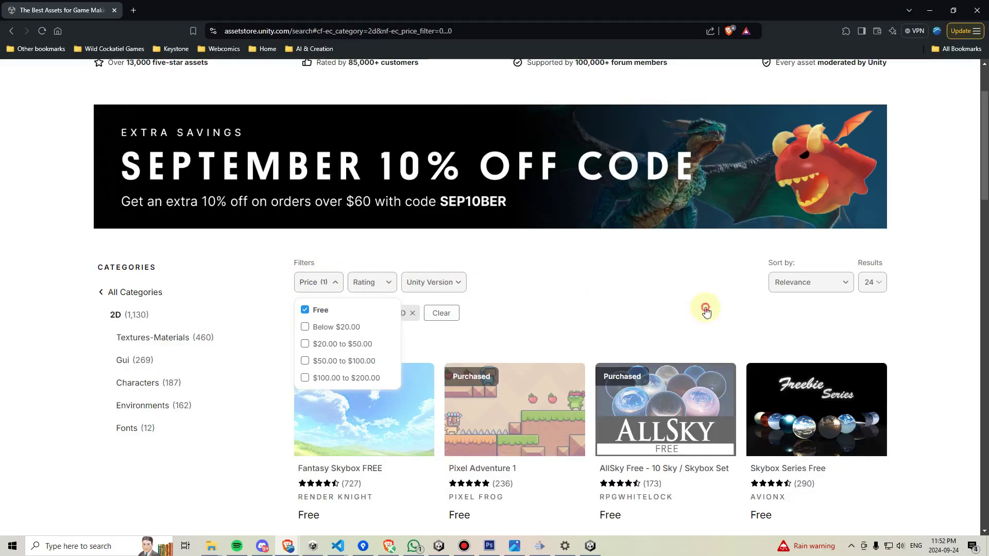
scroll(684, 285, down, 1)
scroll(684, 288, down, 1)
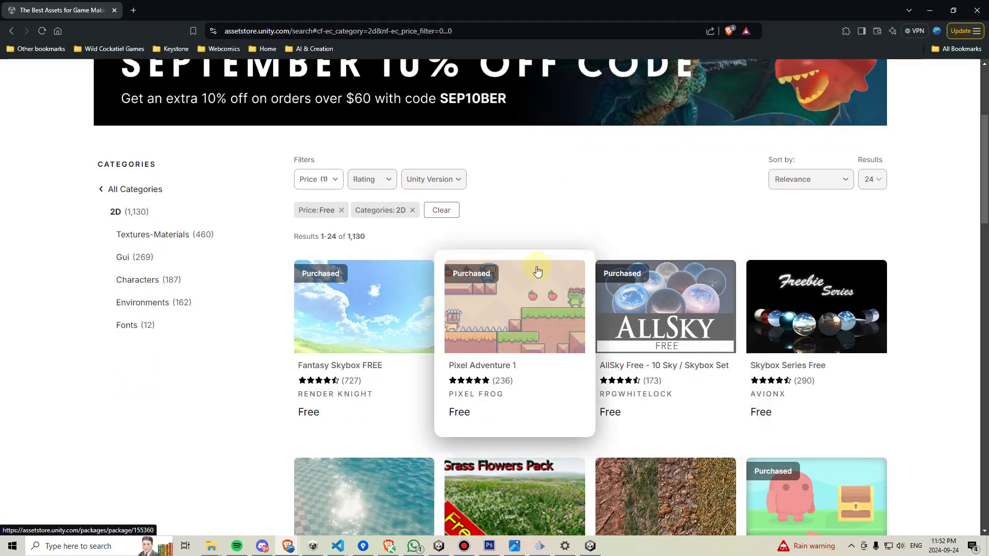
scroll(516, 306, down, 1)
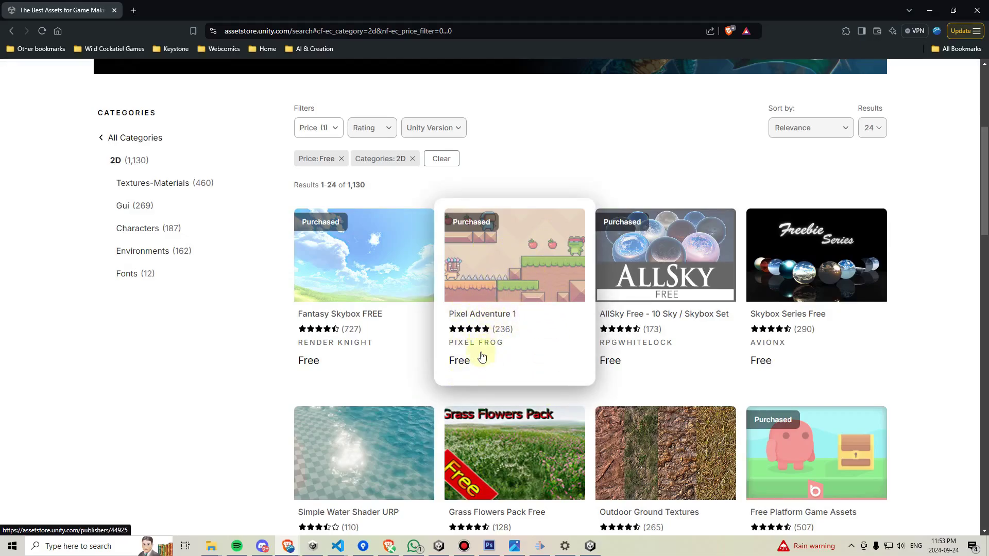
Open the Pixel Adventure 1 store page and send it to Unity with Open in Unity
click(494, 261)
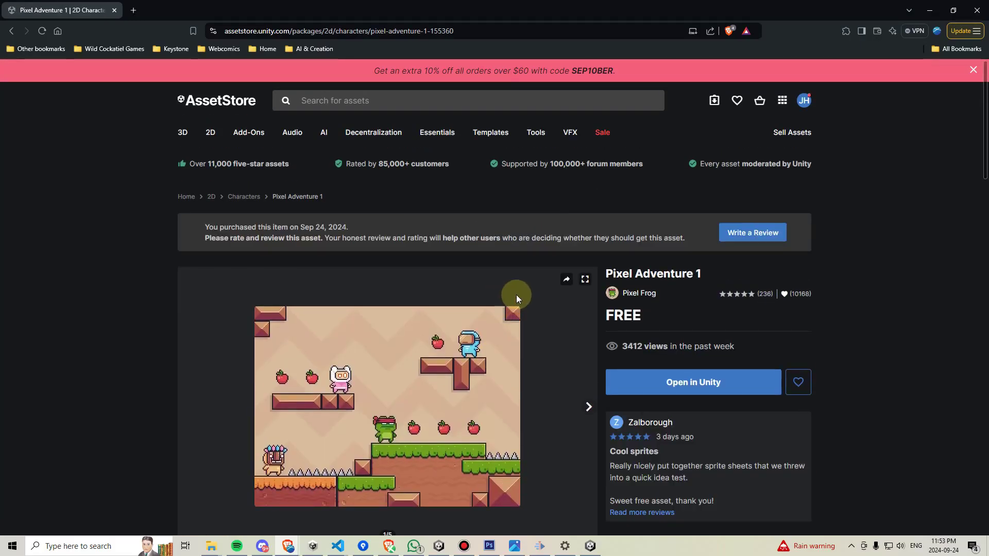
scroll(524, 314, down, 1)
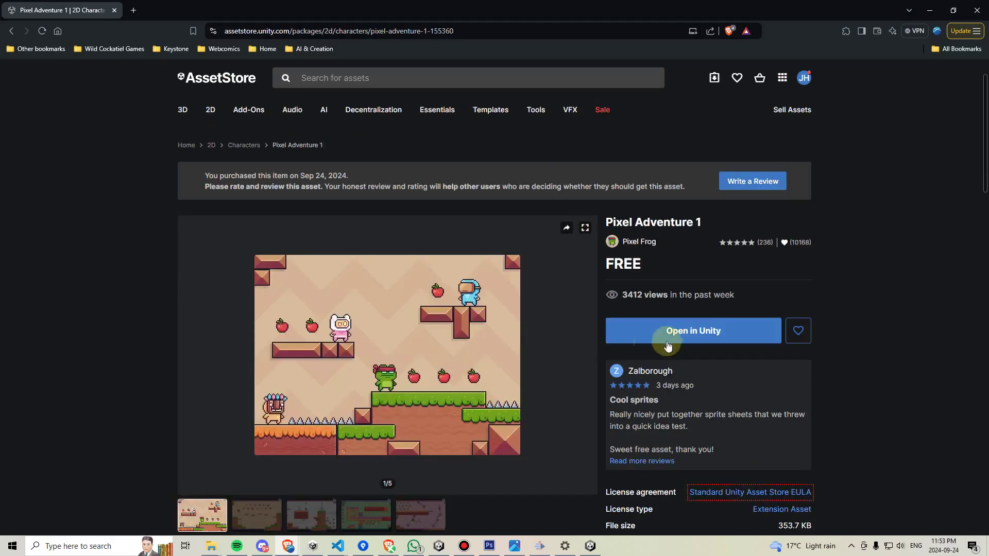
click(666, 333)
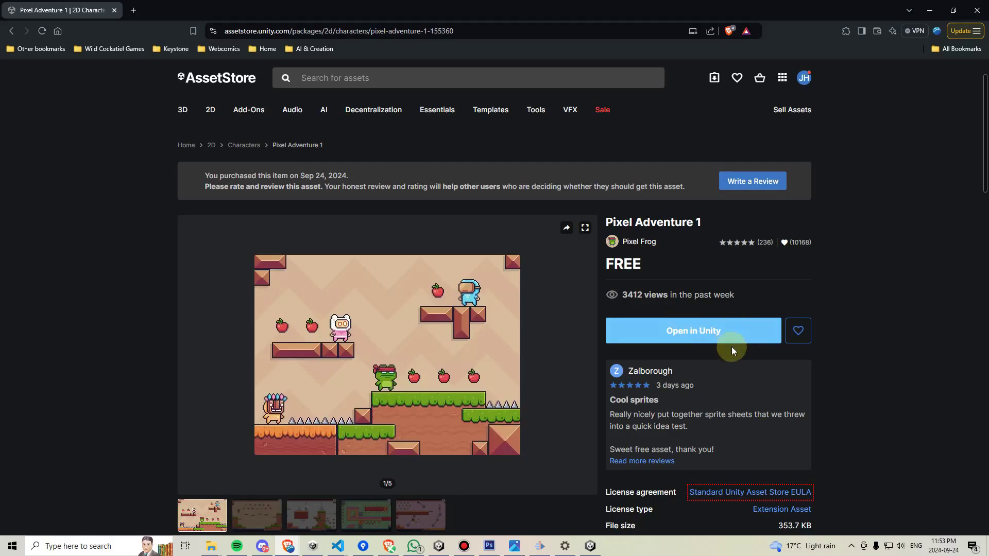
click(719, 337)
click(703, 340)
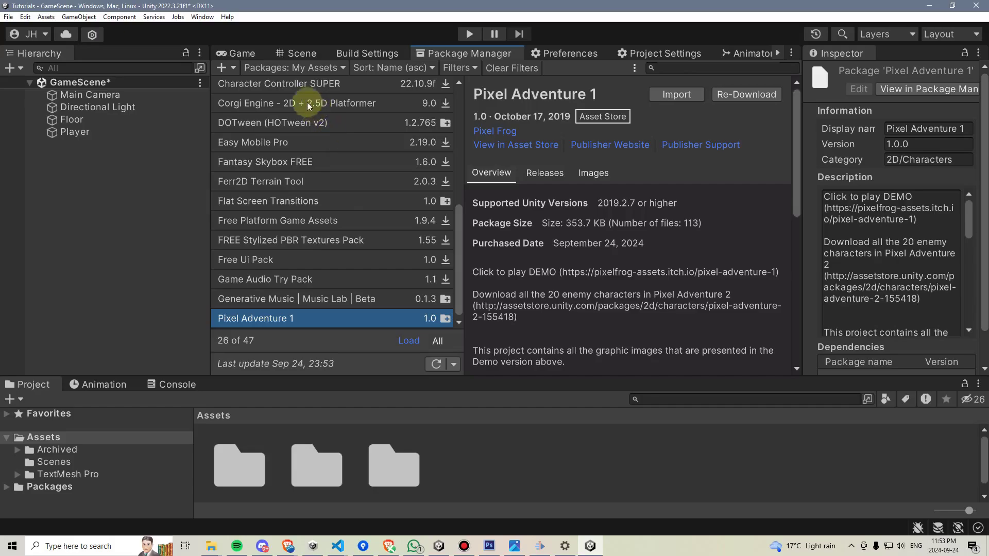
From My Assets in Package Manager, import all of Pixel Adventure 1's files
click(314, 68)
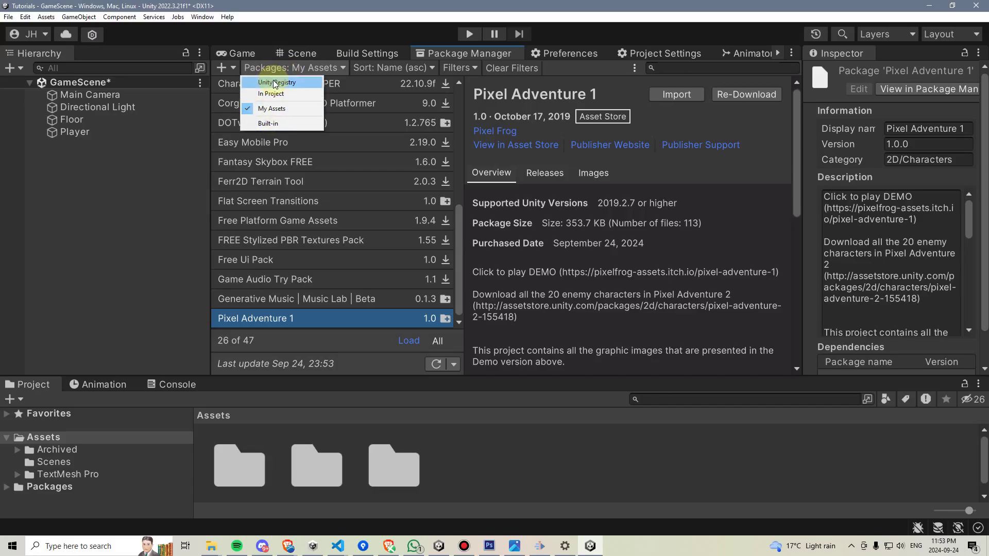
click(276, 113)
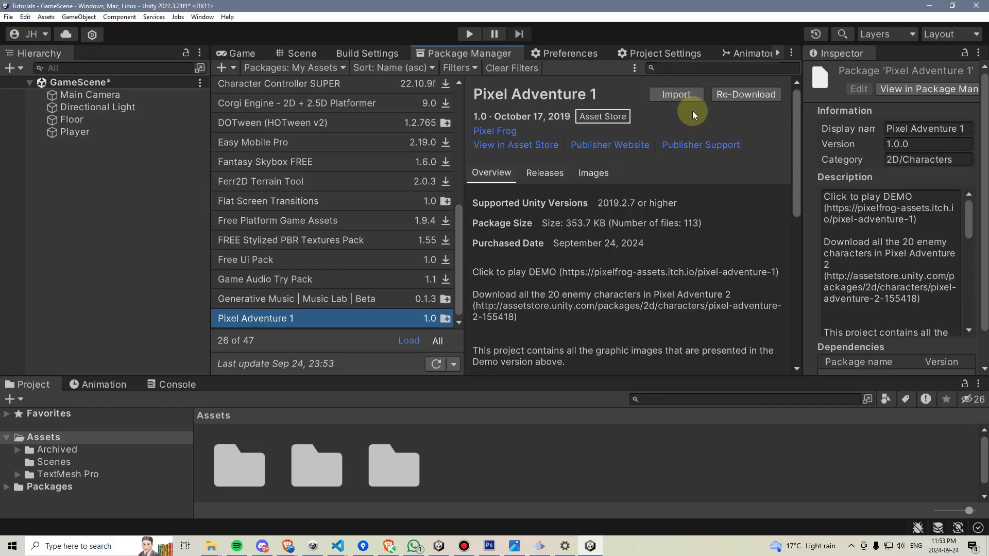
click(675, 95)
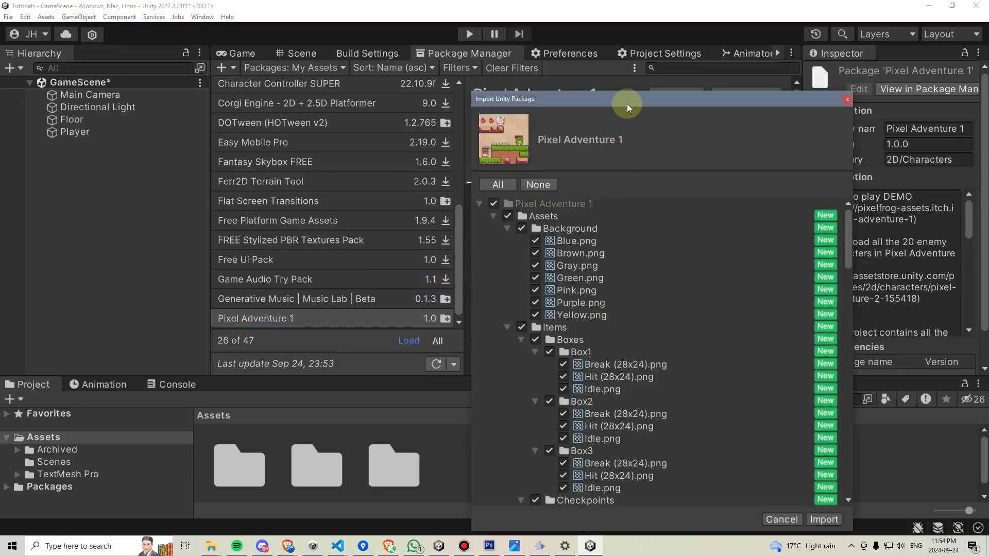
drag(626, 104, 520, 61)
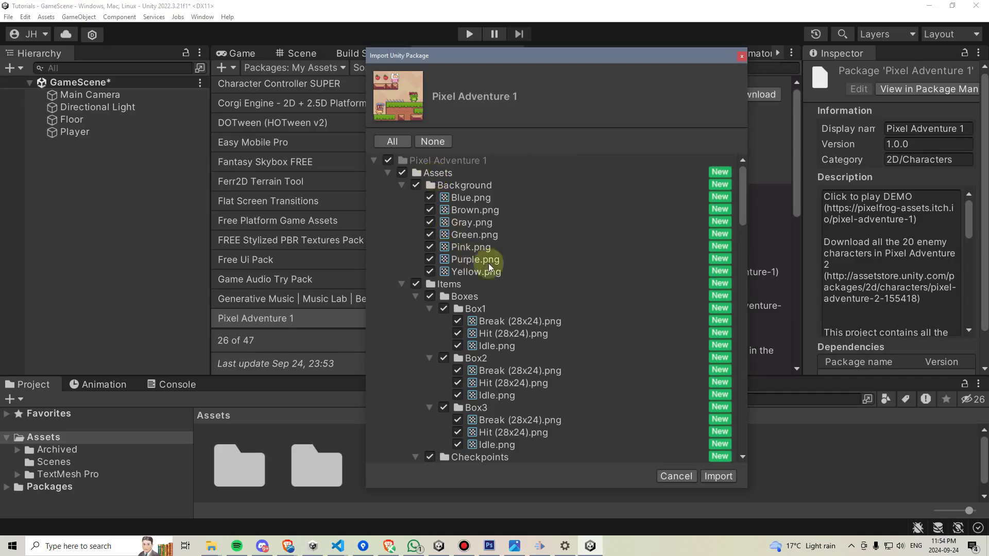
click(718, 476)
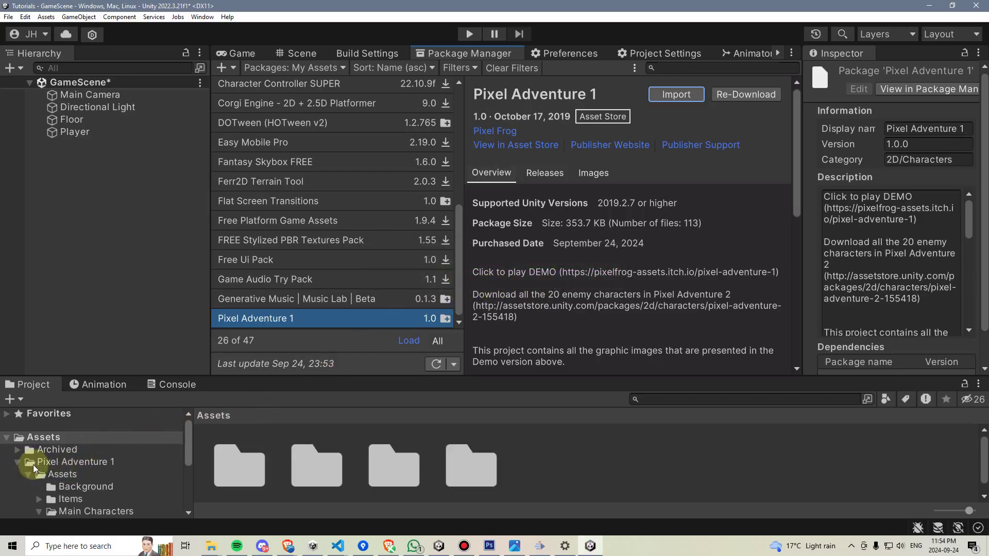
Switch to the Game view, enlarge the Project panel and collapse Main Characters
click(288, 52)
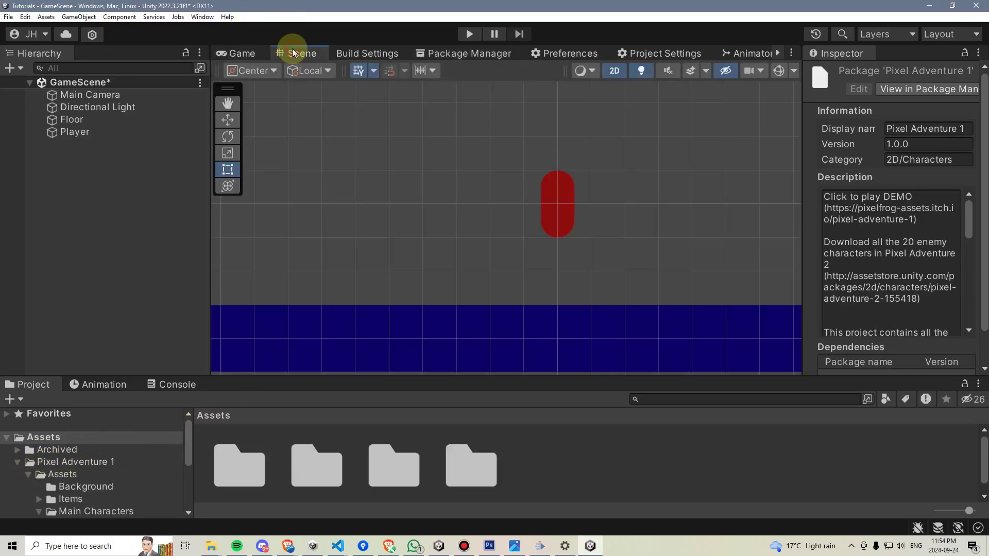
click(240, 53)
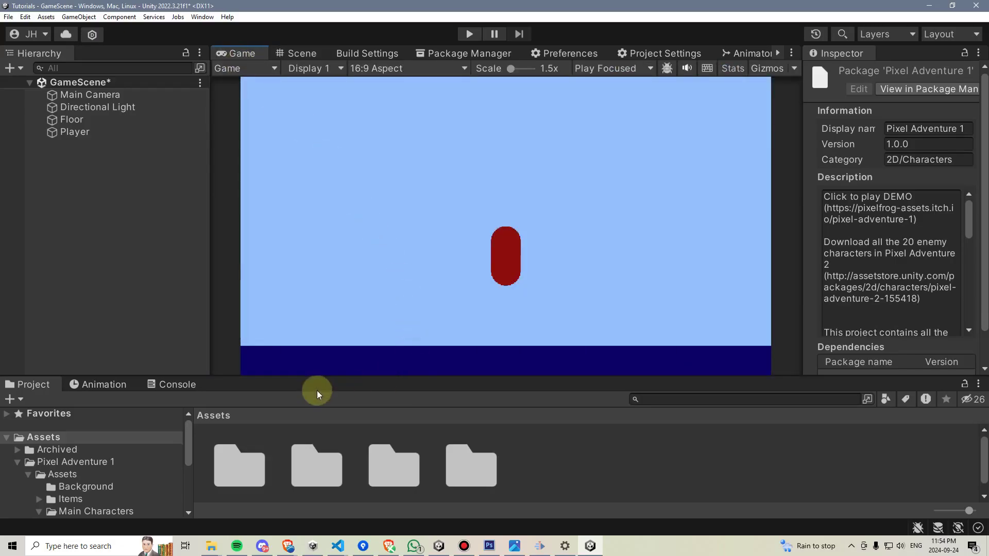
drag(320, 376, 364, 339)
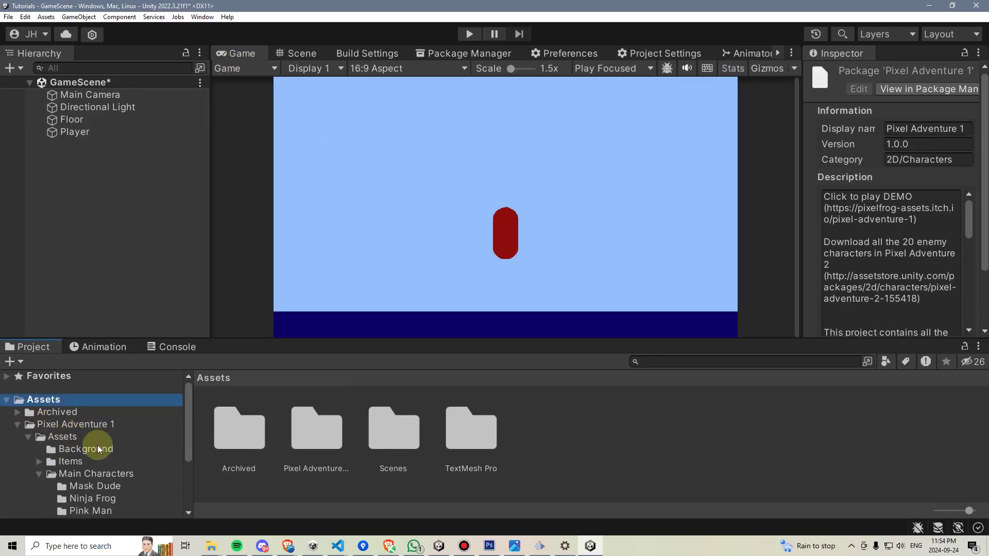
click(39, 474)
scroll(45, 443, down, 3)
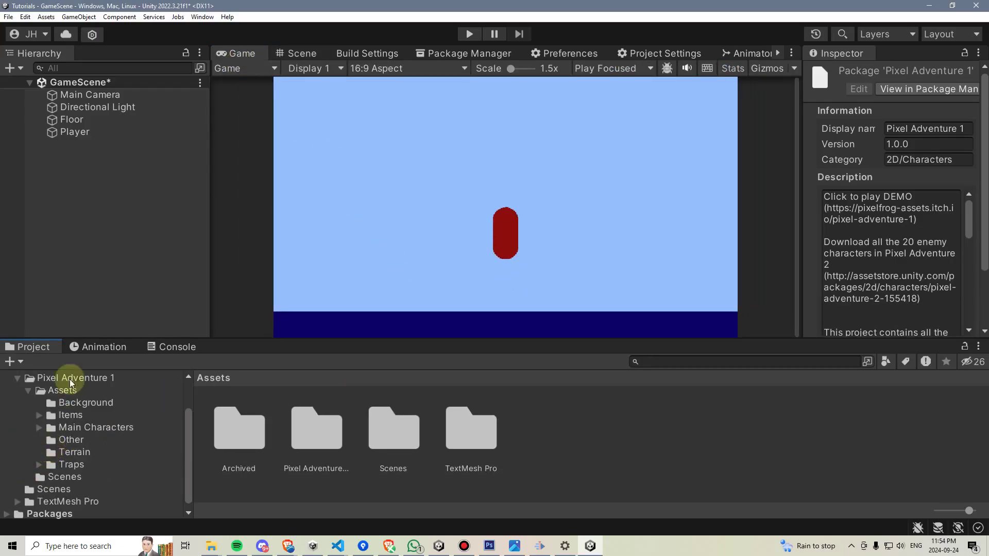
Open the Terrain folder and inspect Terrain (16x16) 1 and Terrain Sliced sprites, reselecting Terrain (16x16) 1
click(81, 453)
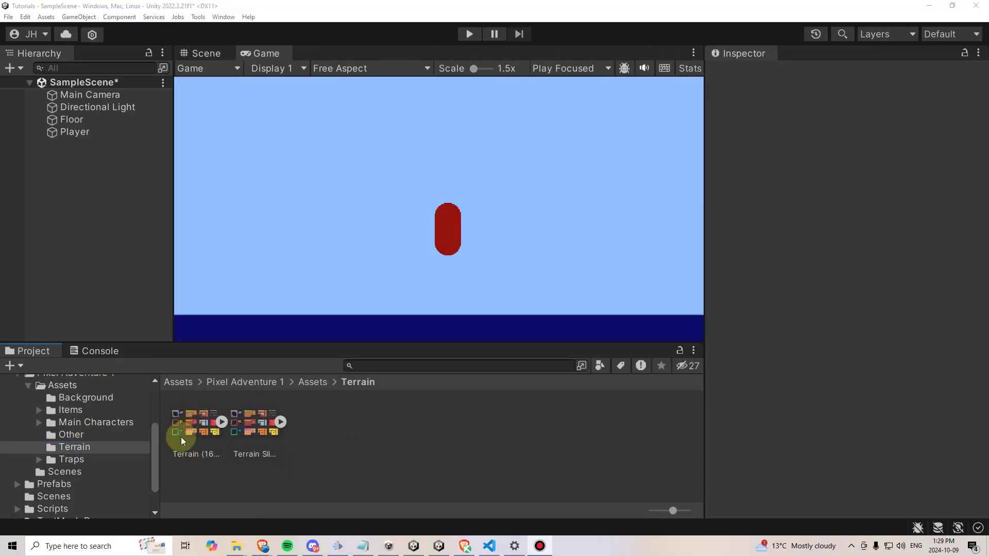
click(200, 428)
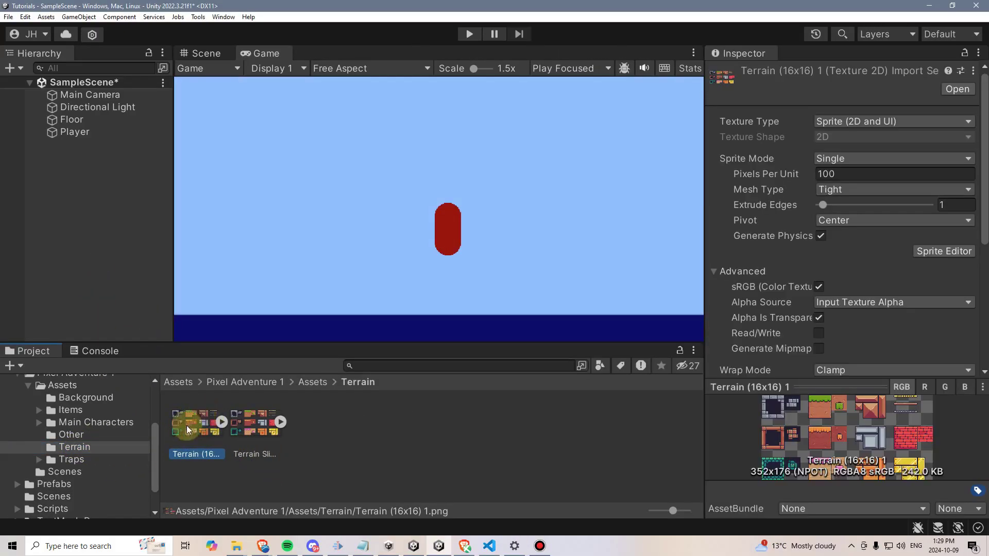
click(222, 421)
click(254, 424)
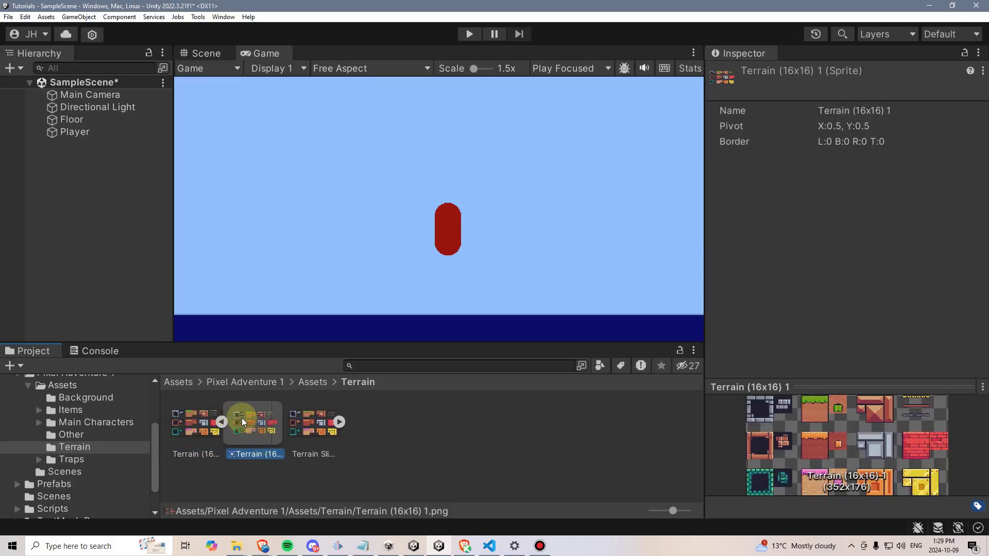
click(222, 421)
click(255, 424)
click(281, 421)
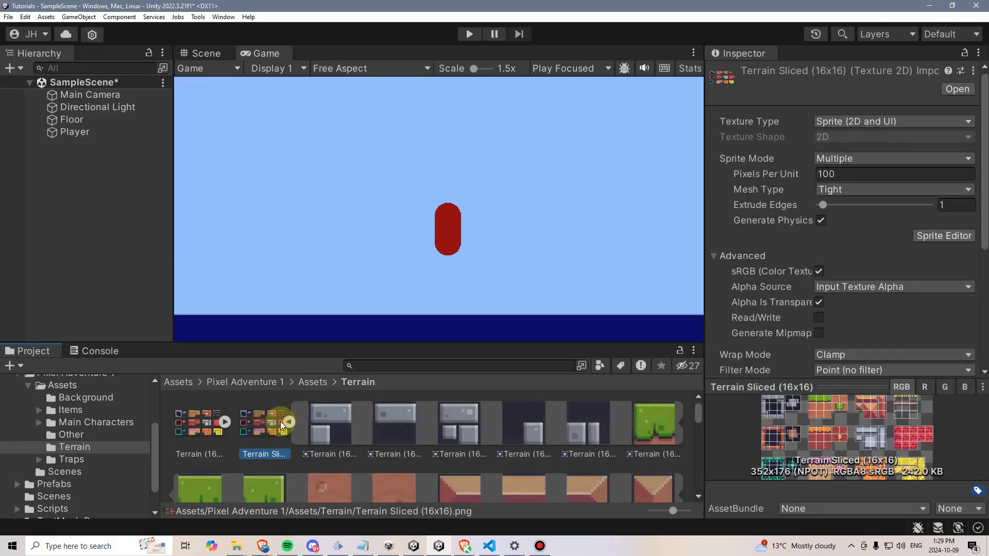
mouse_move(698, 412)
mouse_down()
mouse_move(697, 477)
mouse_move(688, 403)
mouse_up()
click(290, 423)
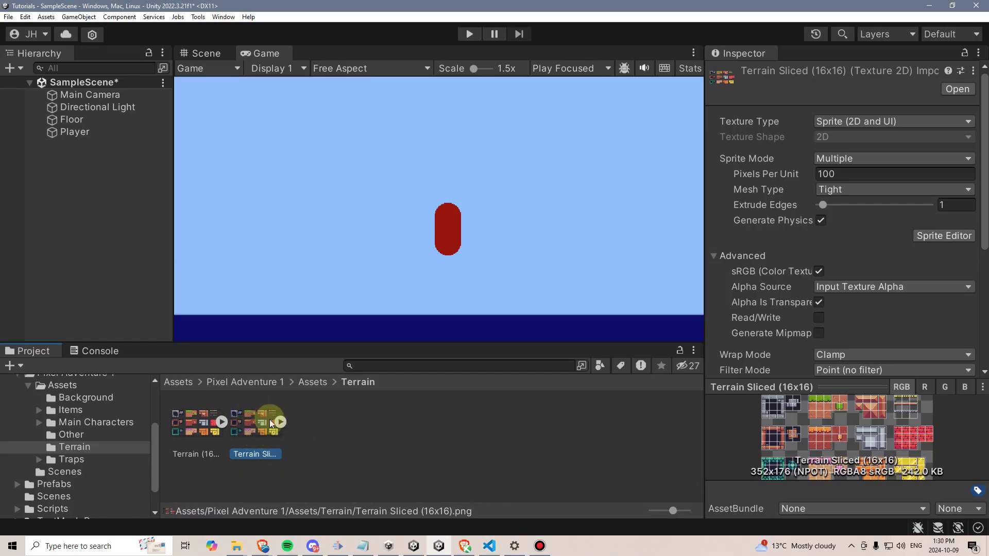
click(193, 418)
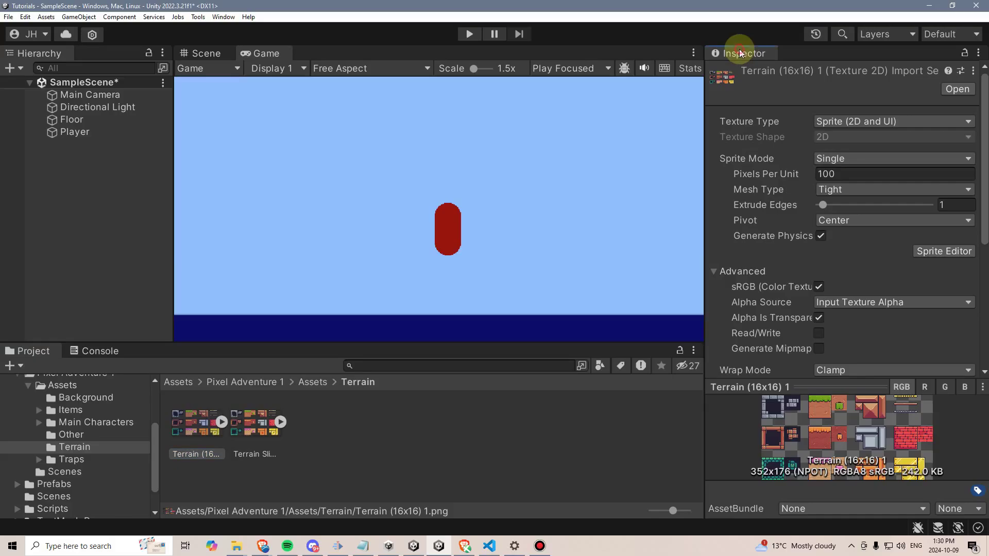
click(849, 159)
click(820, 185)
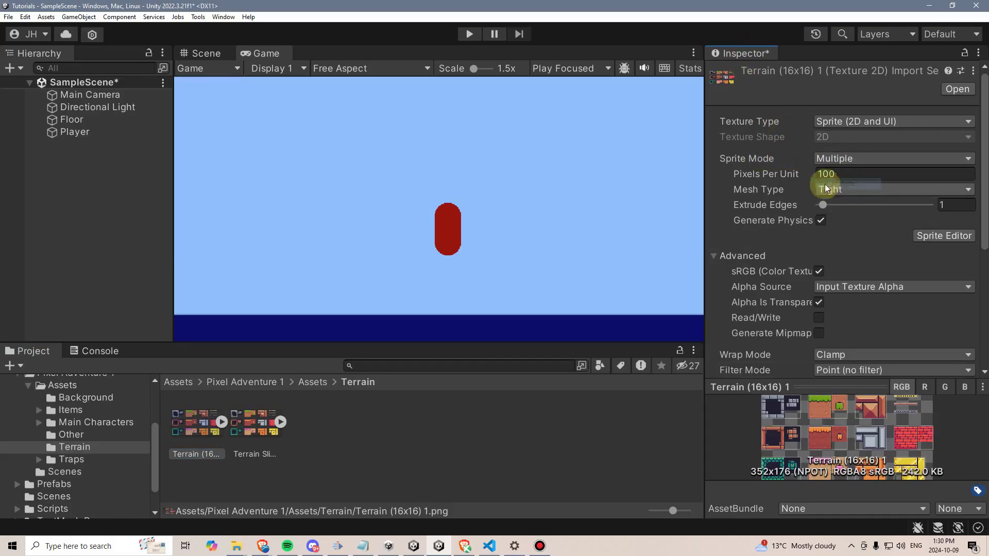
scroll(773, 227, down, 4)
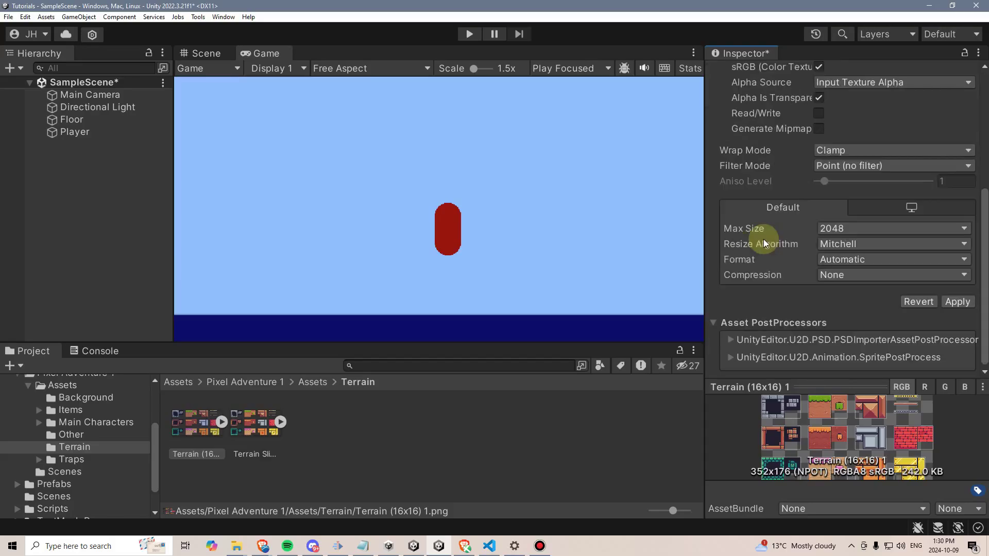
click(957, 302)
click(196, 425)
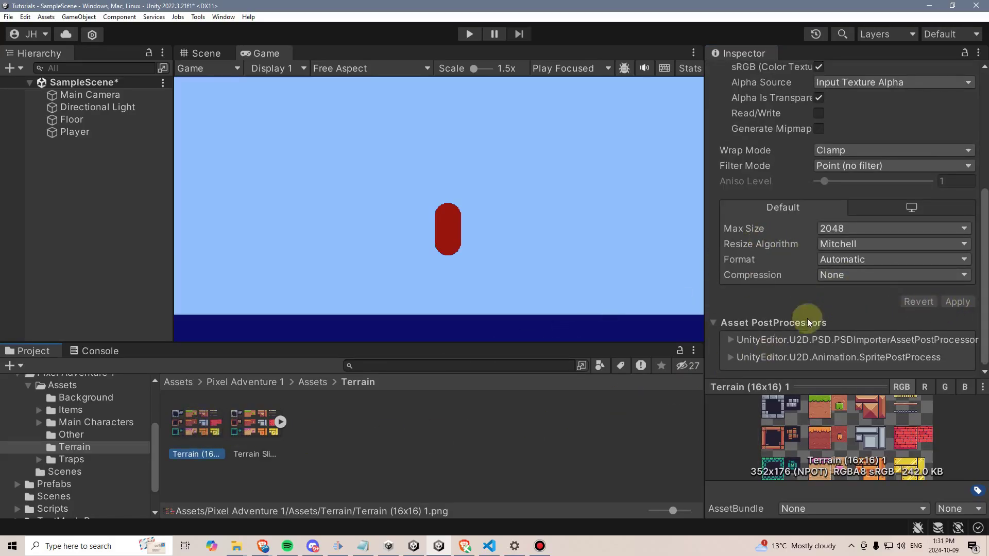
scroll(887, 262, up, 4)
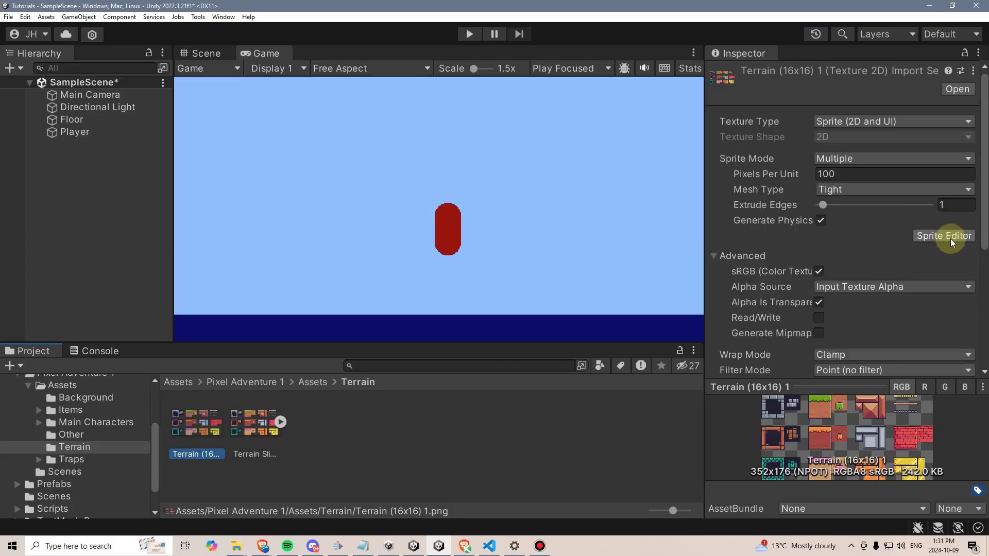
click(945, 236)
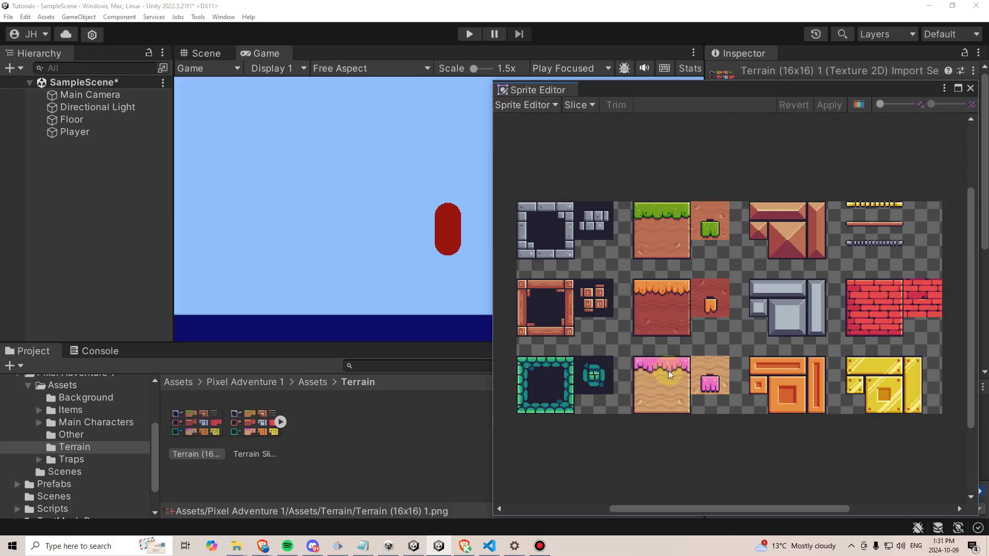
click(577, 105)
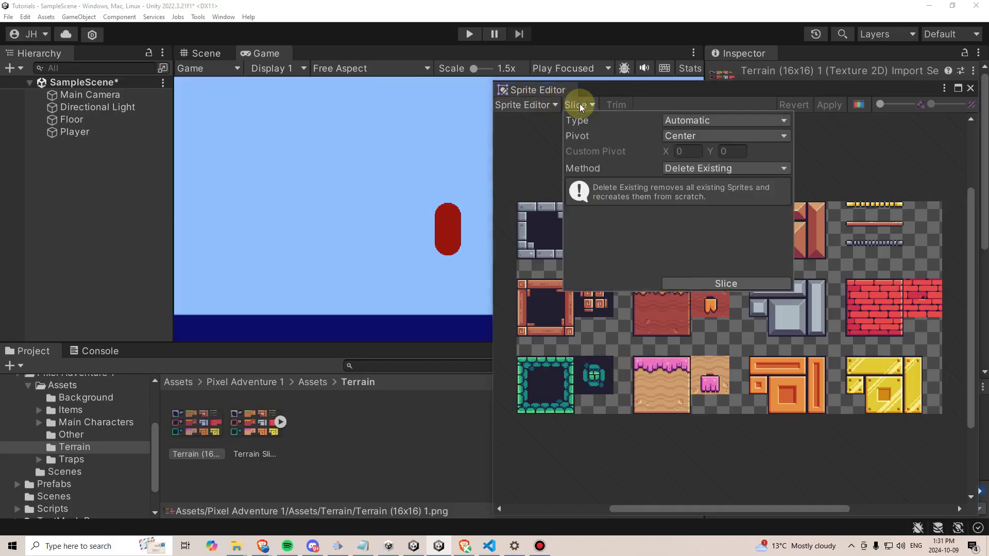
click(700, 122)
click(693, 134)
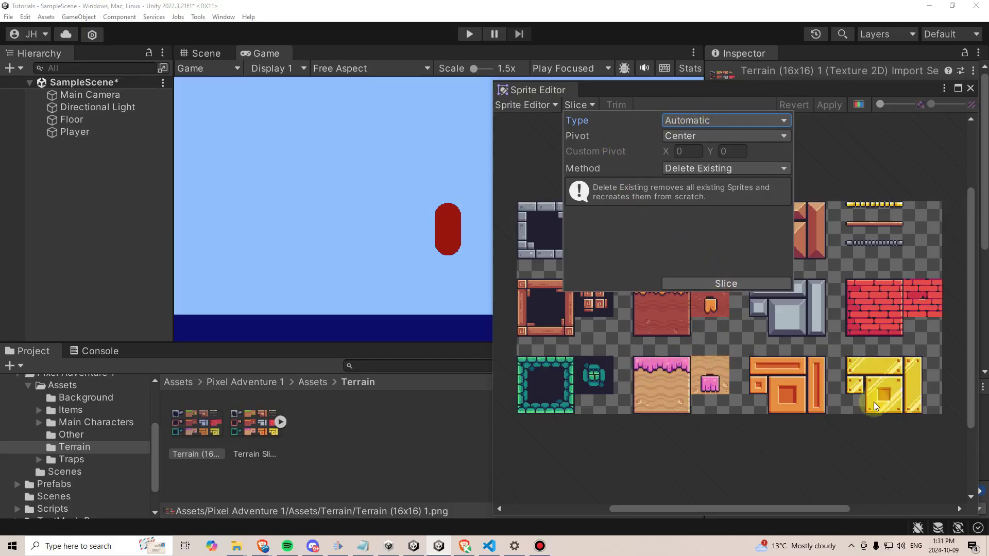
click(749, 283)
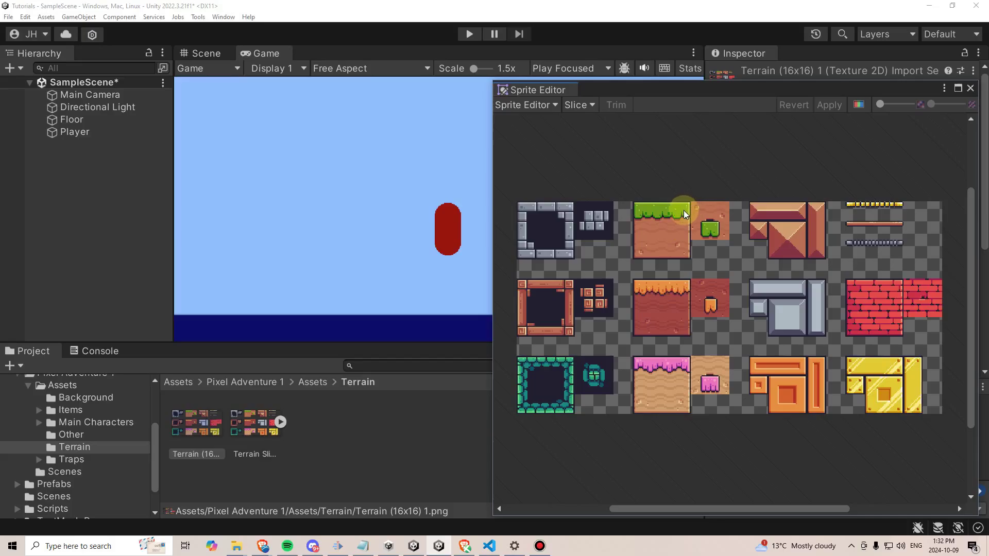
click(544, 104)
click(581, 105)
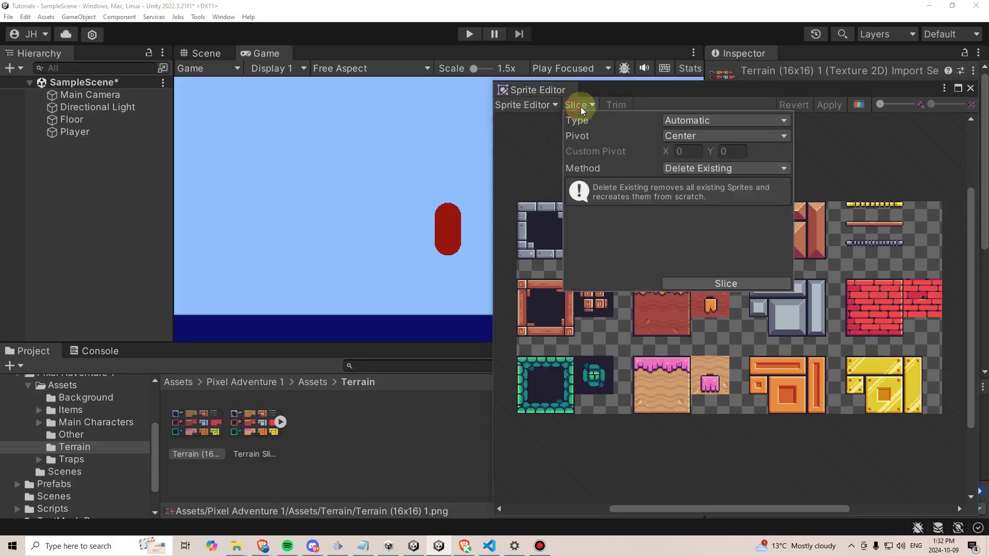
click(726, 284)
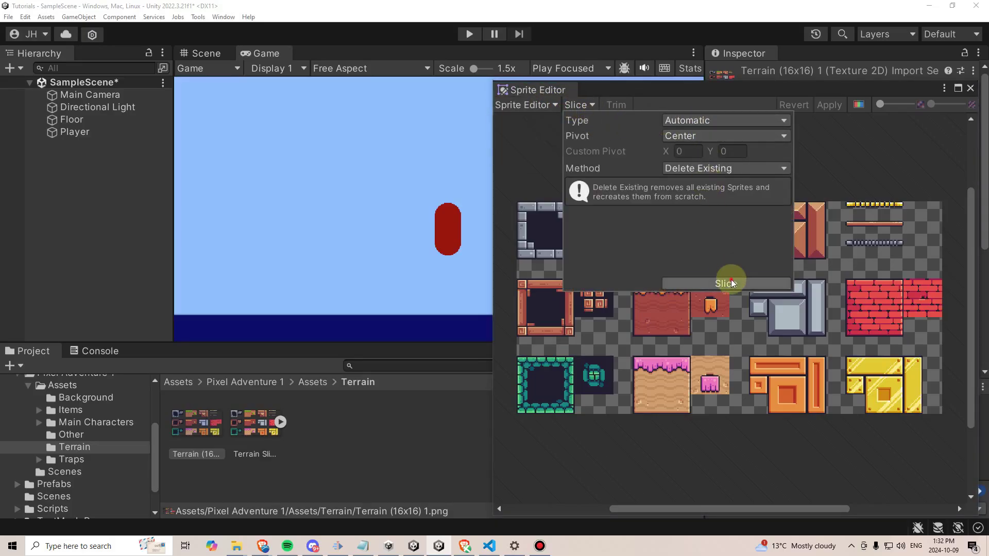
click(670, 225)
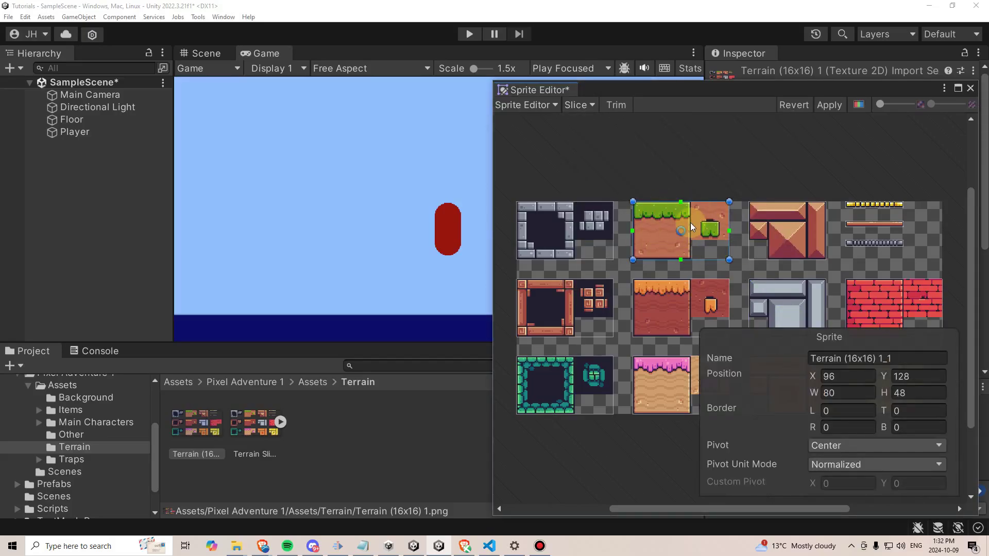
click(788, 104)
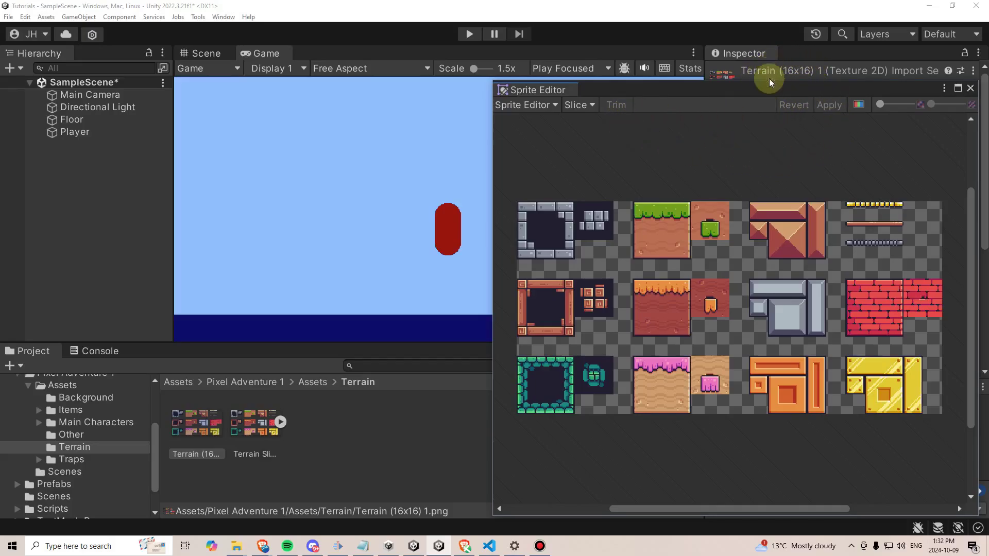
Slice the terrain sheet with Grid By Cell Size at 16×16 pixels
click(580, 106)
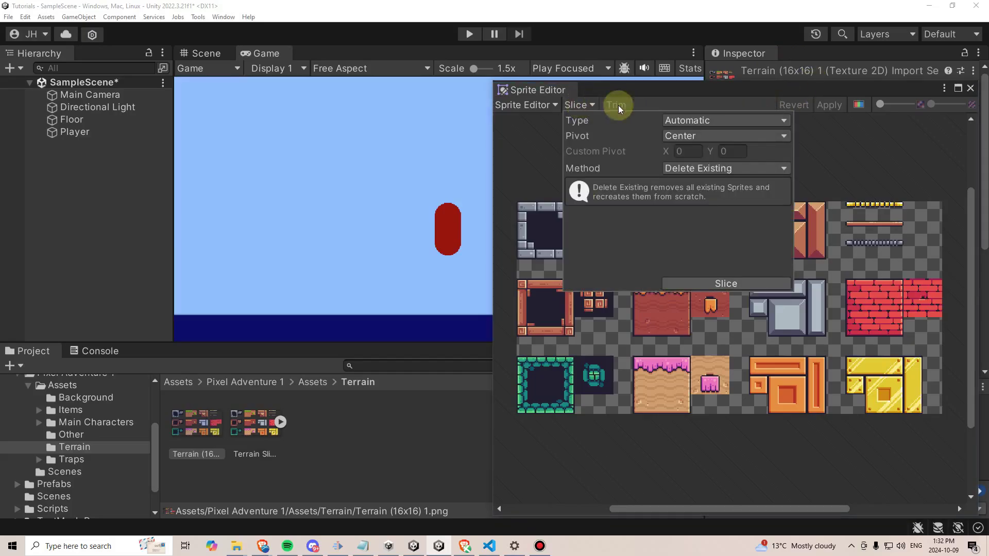
click(712, 120)
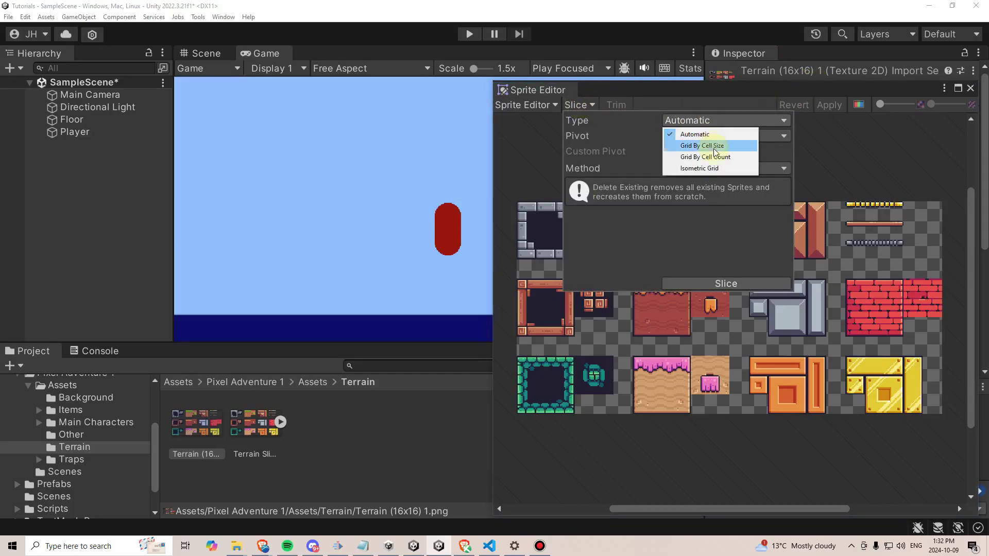
click(715, 146)
click(693, 136)
text(16)
key(Tab)
text(16)
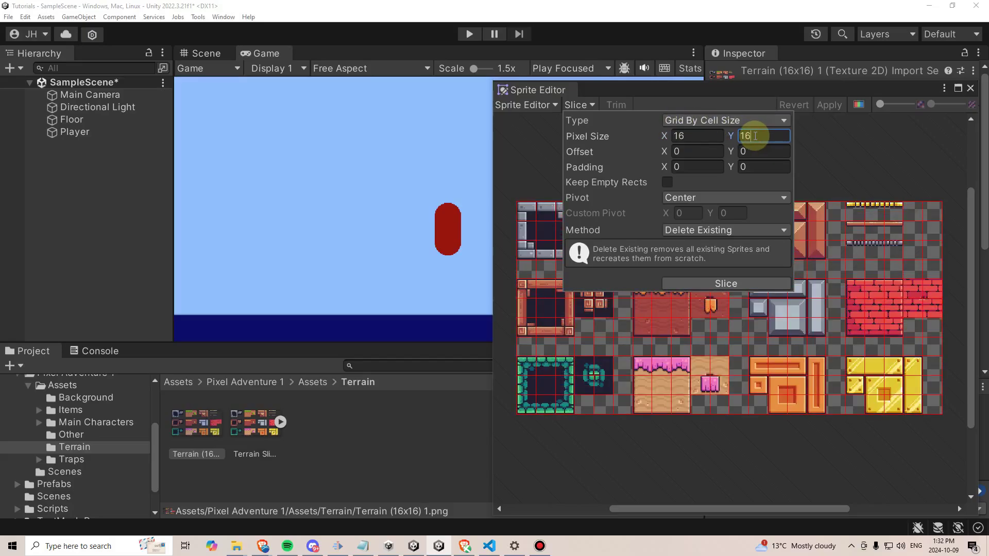
click(728, 285)
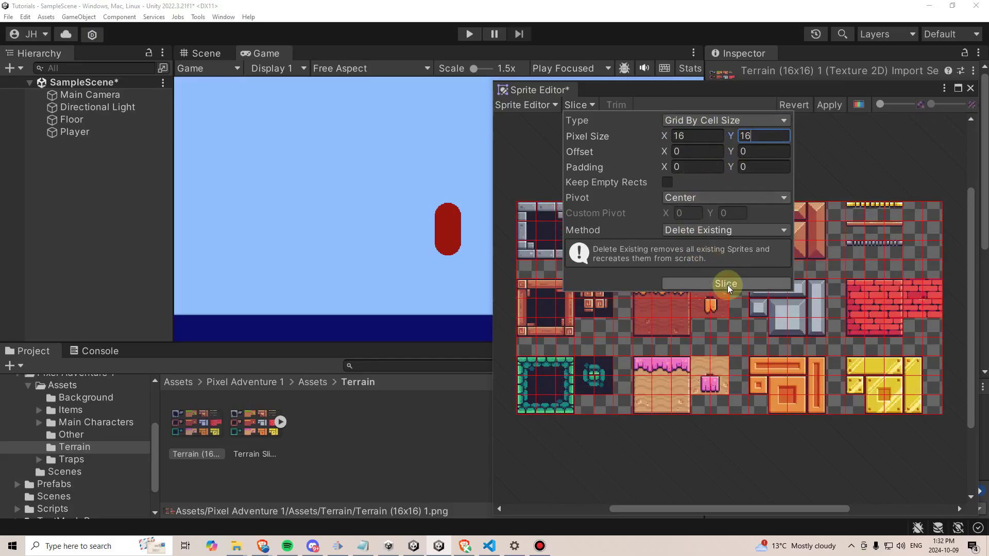
Check the grass tile Terrain (16x16) 1_6, apply the slices and close the Sprite Editor
click(818, 245)
click(701, 213)
click(675, 209)
click(664, 209)
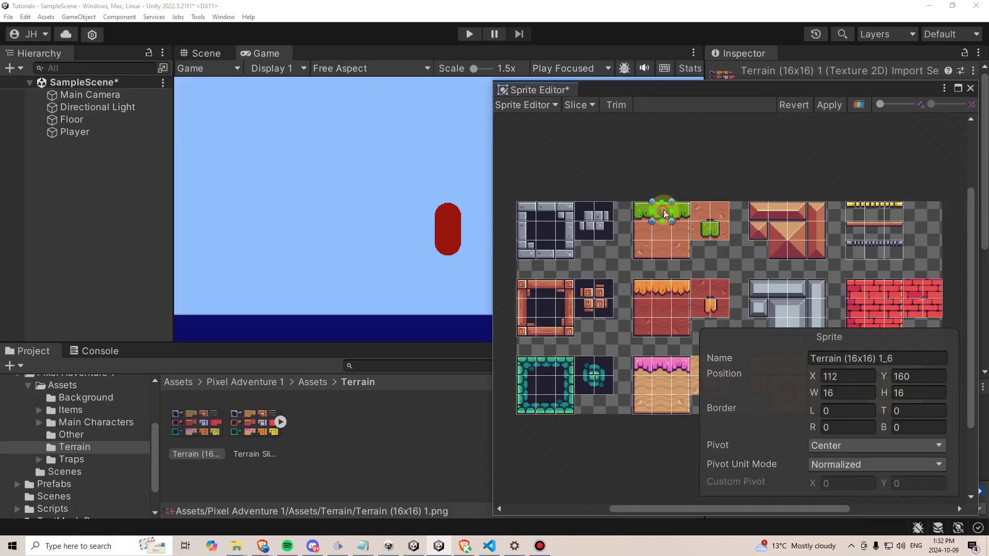
click(831, 105)
click(971, 88)
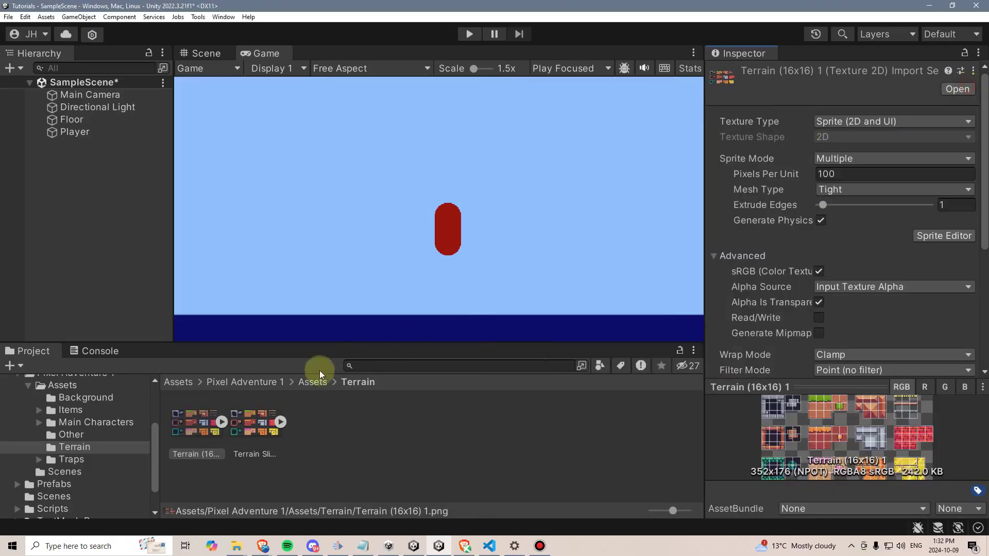
Preview the sprites of both terrain sheets and select the Terrain Sliced texture
click(223, 422)
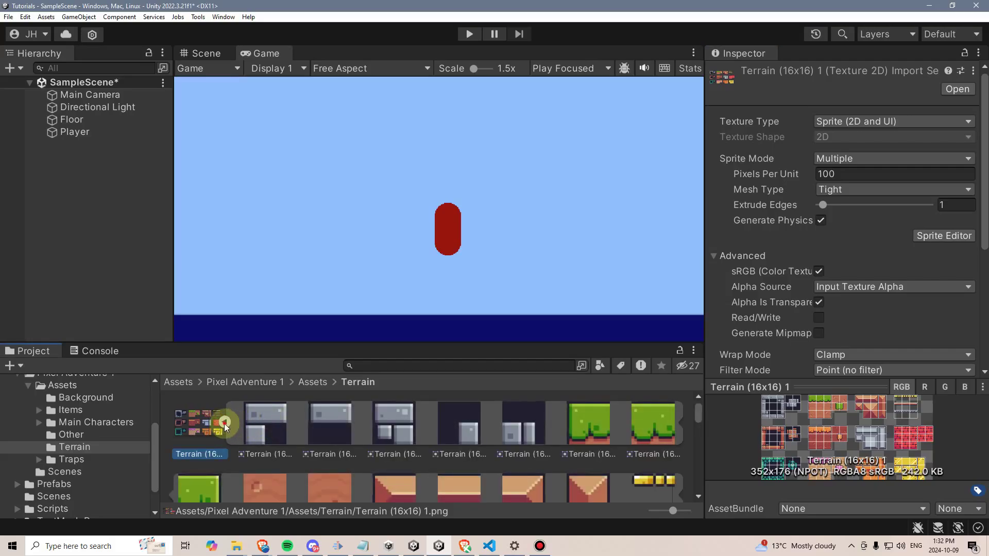
click(222, 422)
click(286, 422)
click(286, 421)
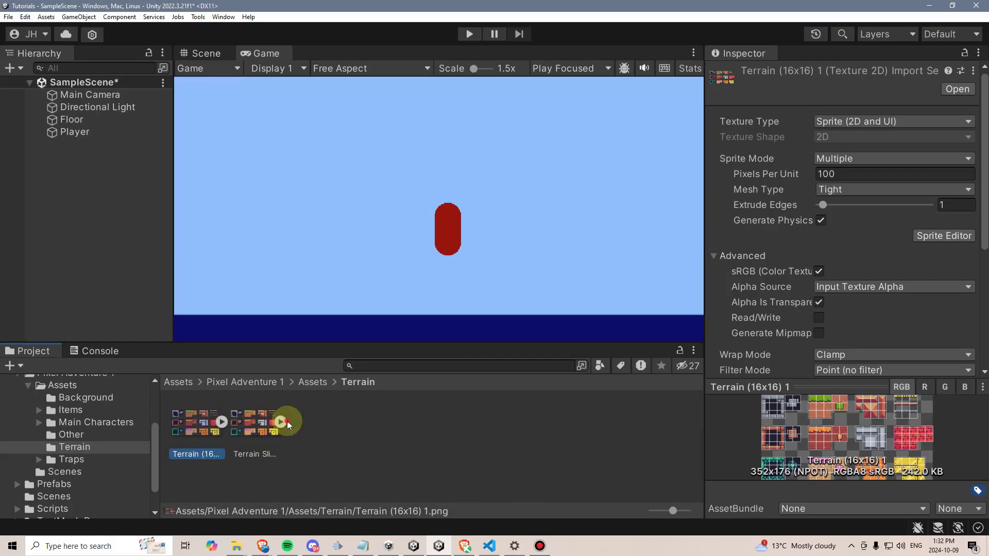
click(261, 431)
click(199, 427)
click(255, 429)
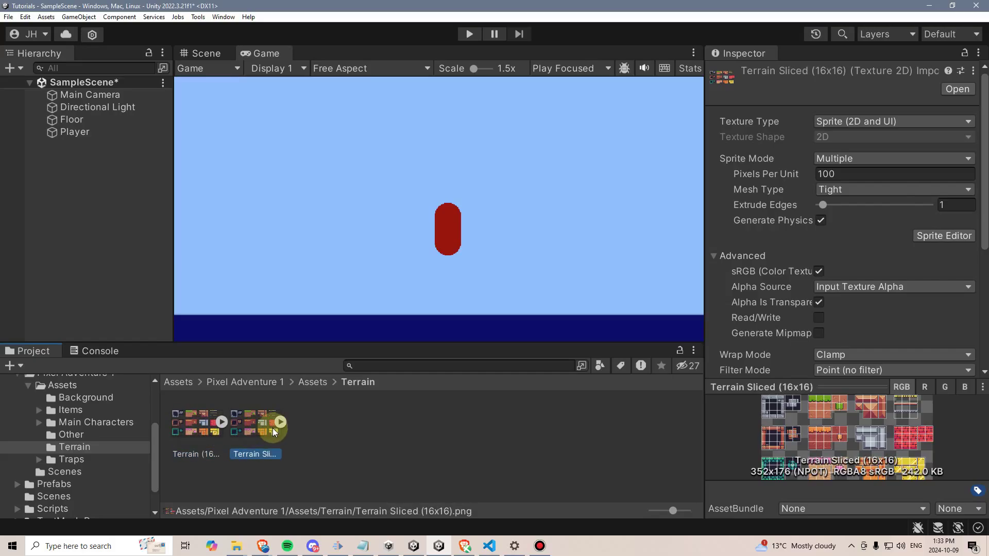
Give the Floor the Terrain (16x16)_6 grass sprite with a white tint
click(71, 119)
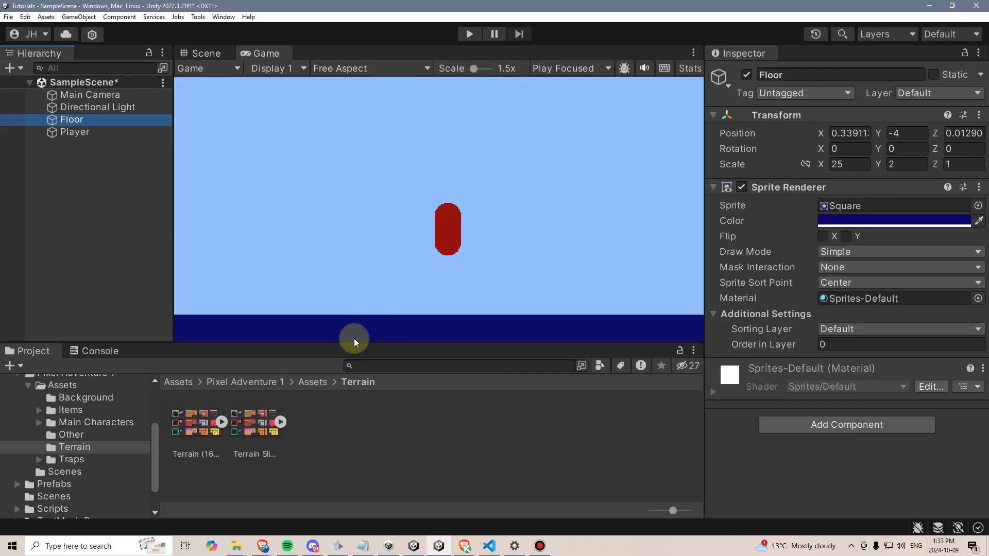
click(280, 423)
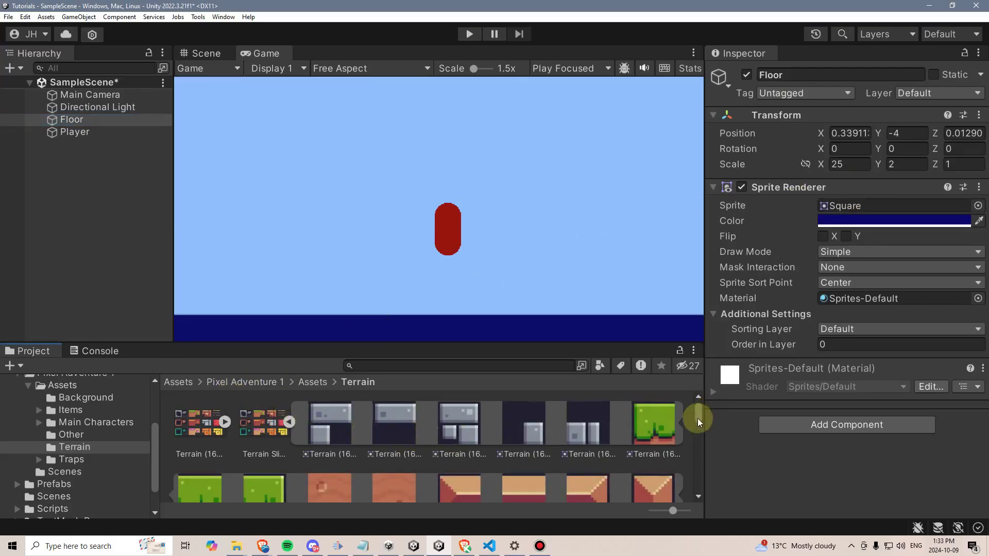
scroll(698, 418, down, 3)
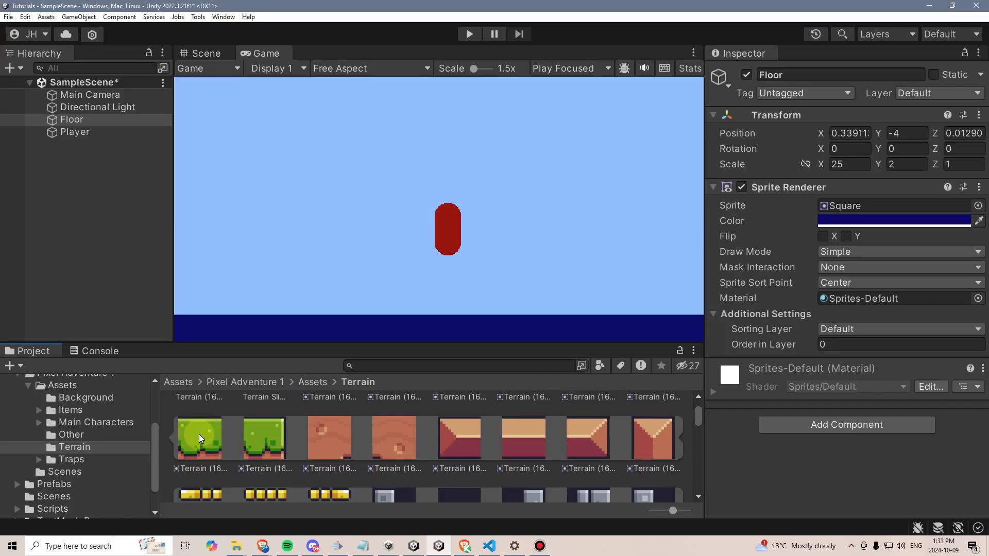
drag(198, 435, 863, 207)
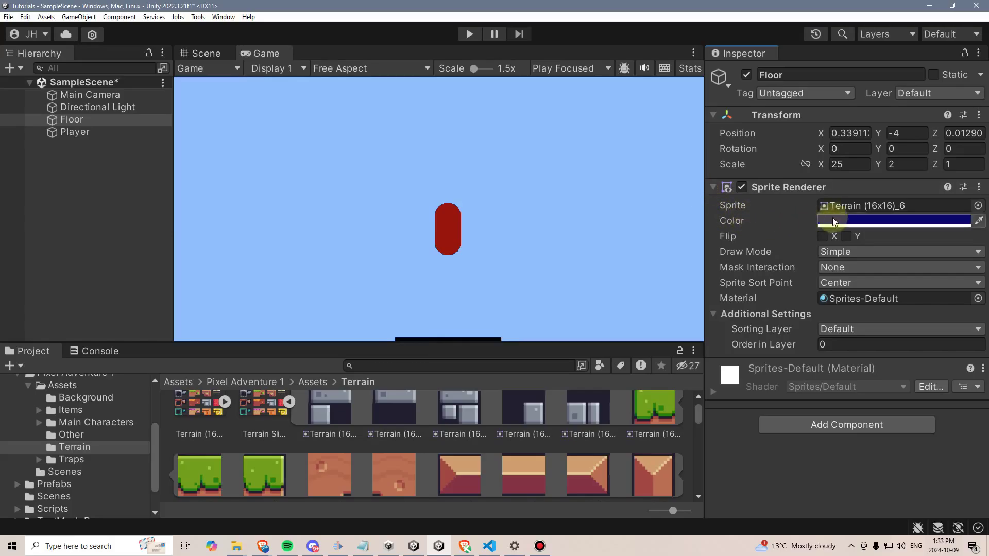
click(867, 217)
drag(901, 278, 823, 223)
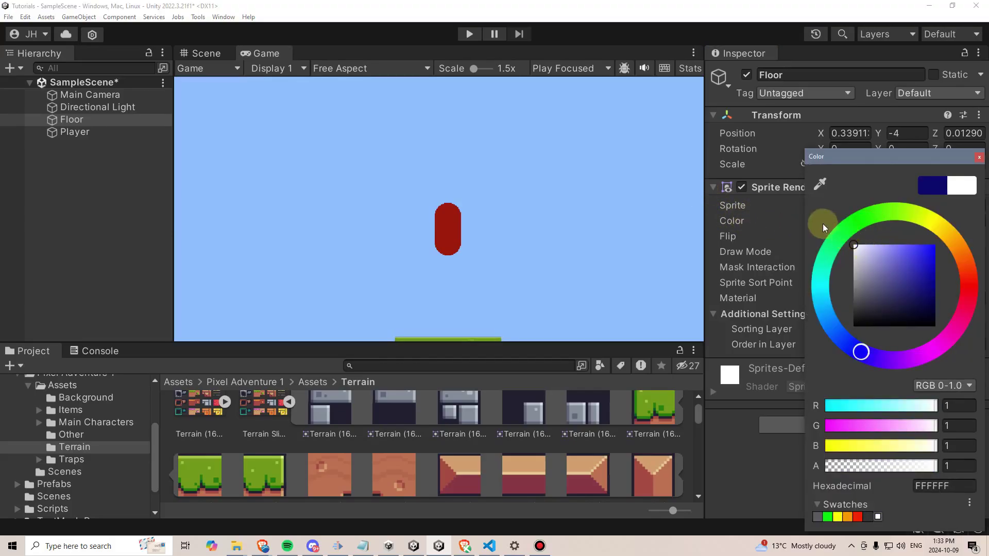
click(977, 158)
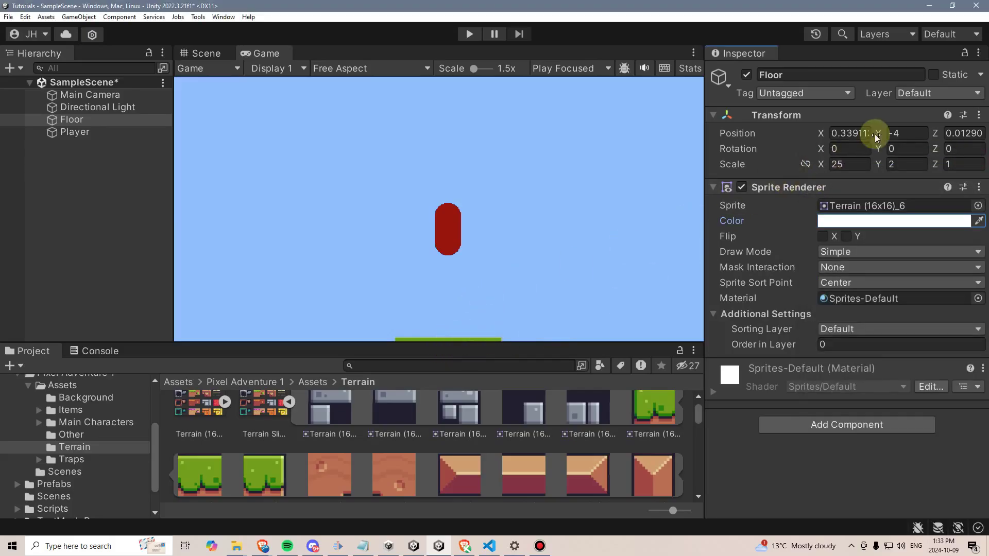
Move the Floor to Y -3.51, scale it 1×1, and select Terrain Sliced
drag(878, 133, 896, 133)
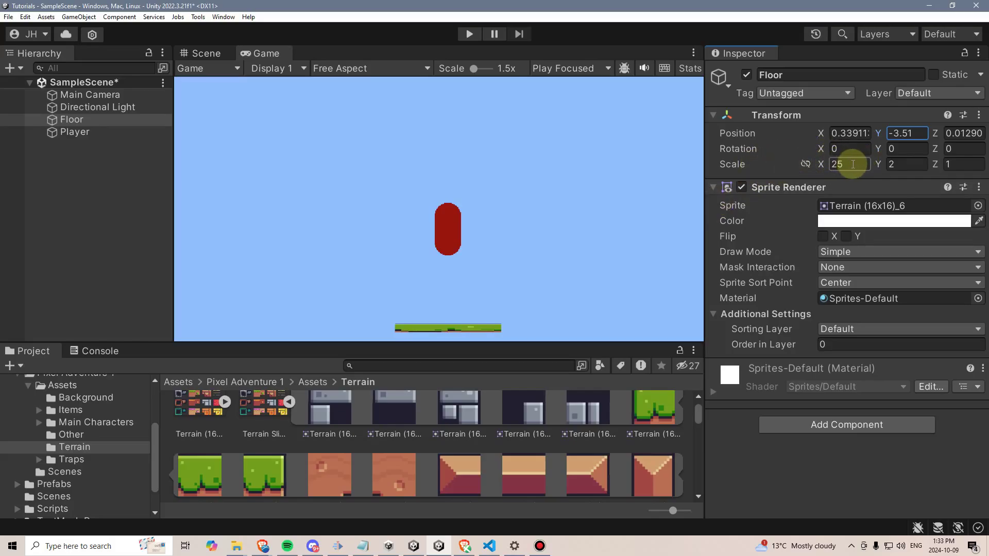
key(BackSpace)
key(BackSpace)
text(1)
click(901, 163)
text(1)
click(289, 401)
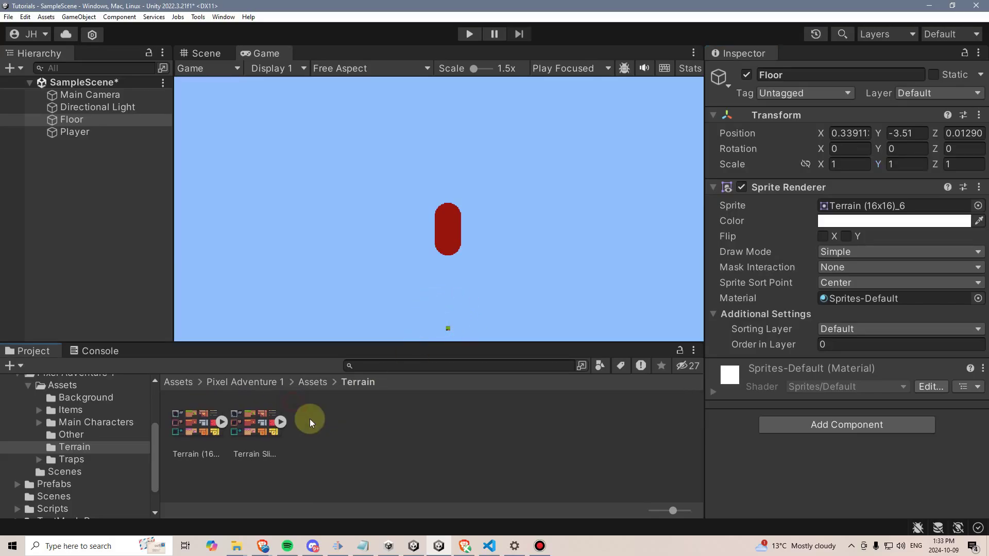
click(251, 425)
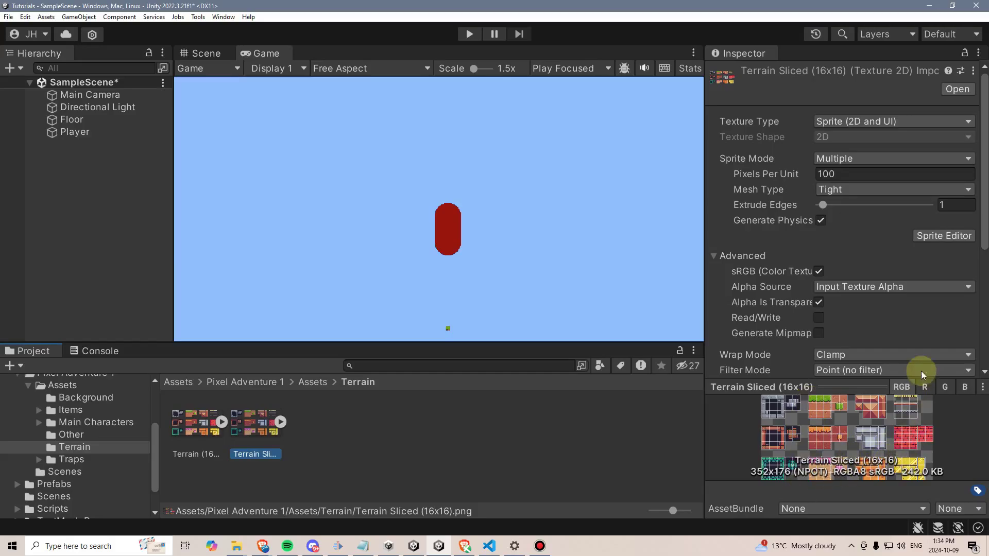
Change Terrain Sliced's Pixels Per Unit value and apply the import setting
click(840, 174)
key(BackSpace)
key(BackSpace)
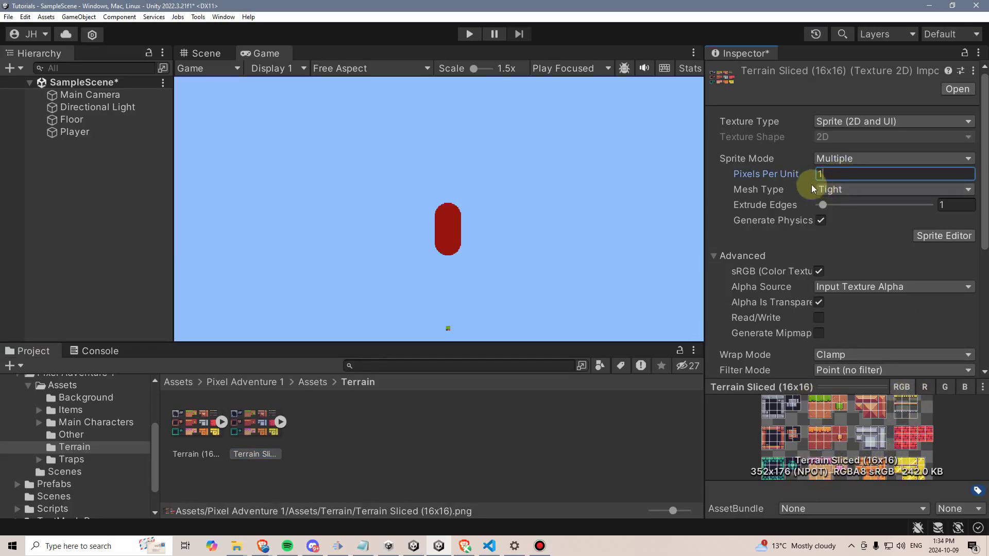
scroll(824, 232, down, 8)
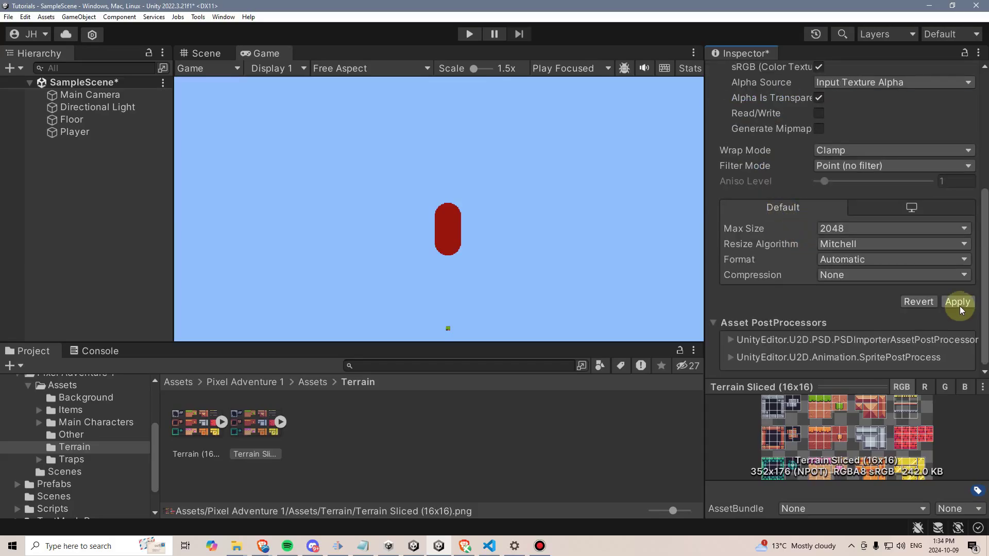
click(959, 303)
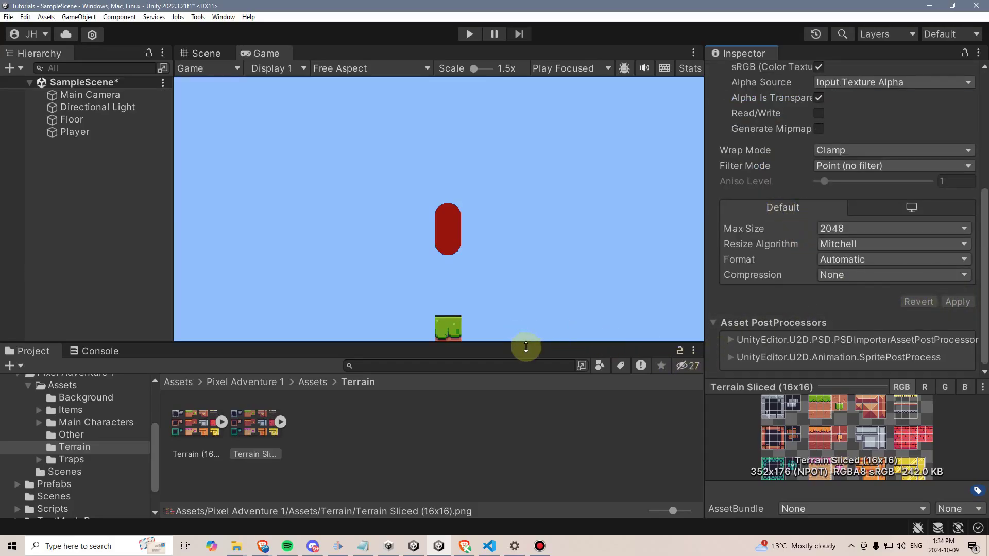
click(509, 313)
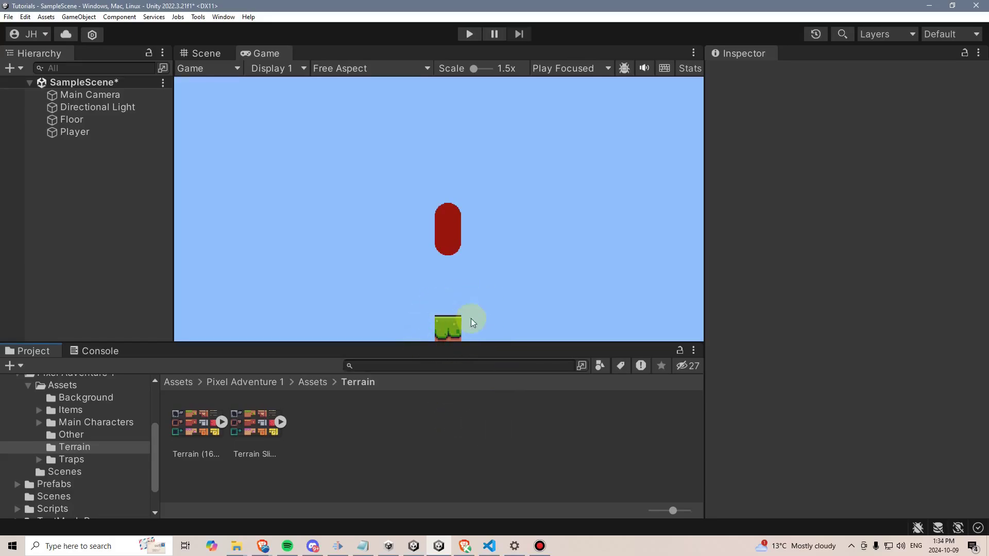
Add the grass tile to the scene as a new object at Y -3.54
click(110, 122)
click(281, 422)
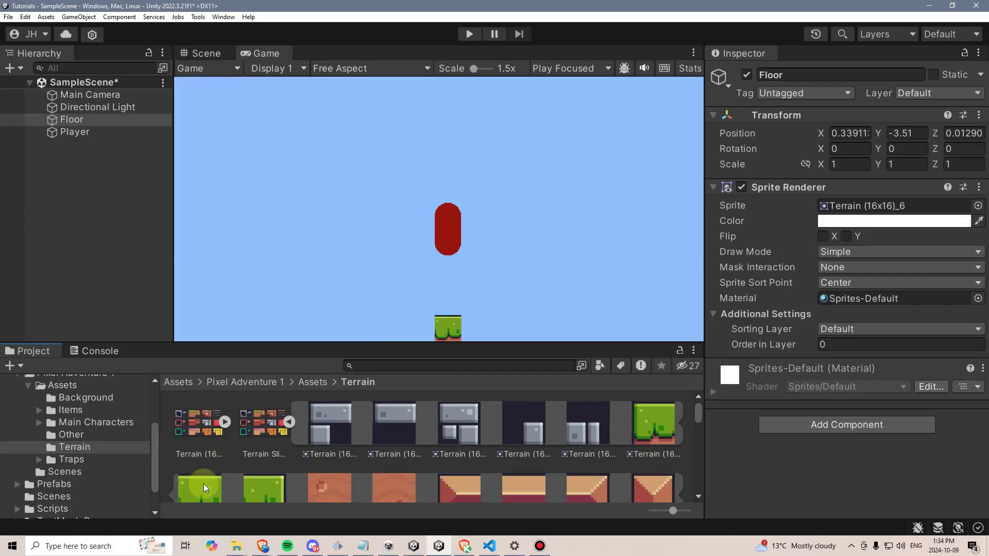
drag(203, 484, 60, 147)
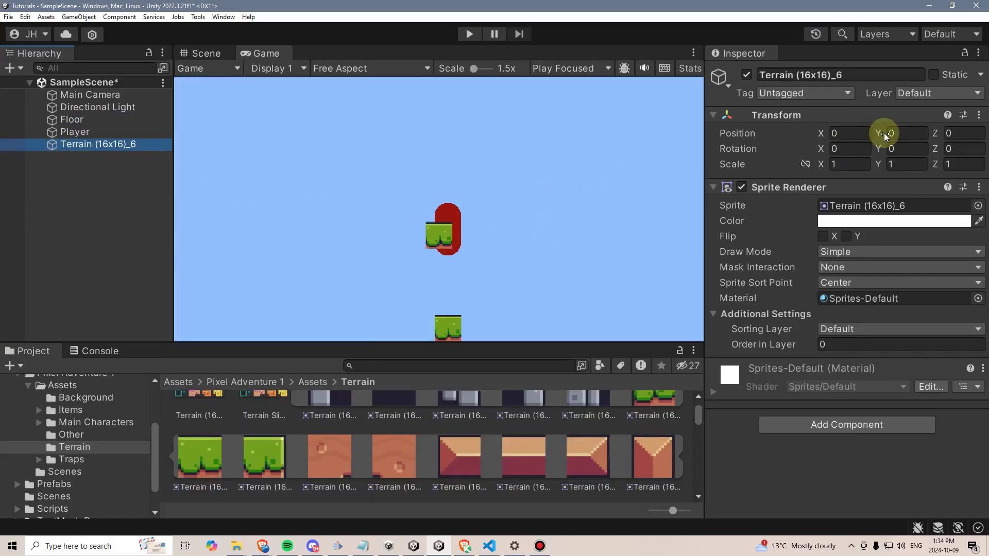
drag(879, 133, 799, 132)
click(834, 132)
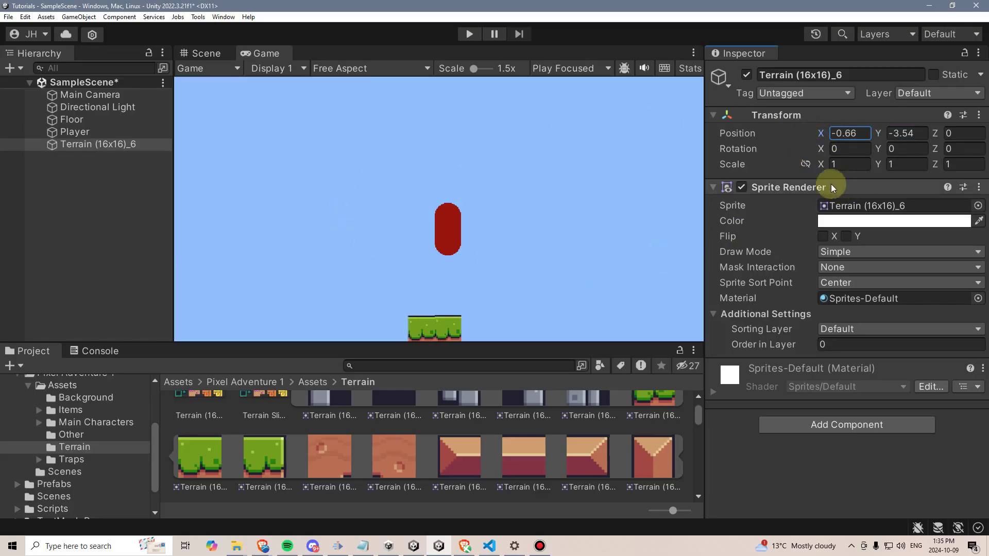
Remove the extra Terrain (16x16)_6 tile and select the Floor
click(86, 133)
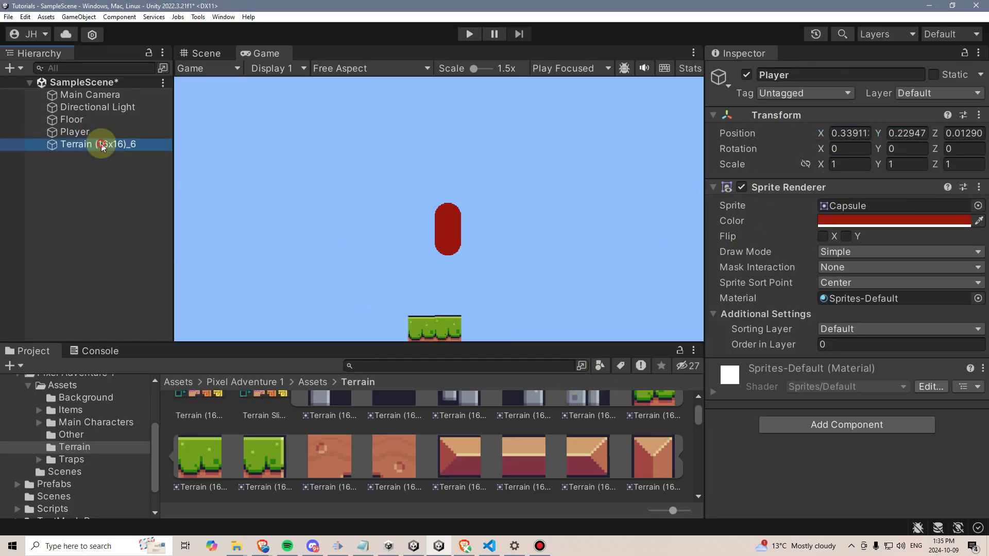
click(105, 146)
key(ctrl+z)
key(ctrl+z)
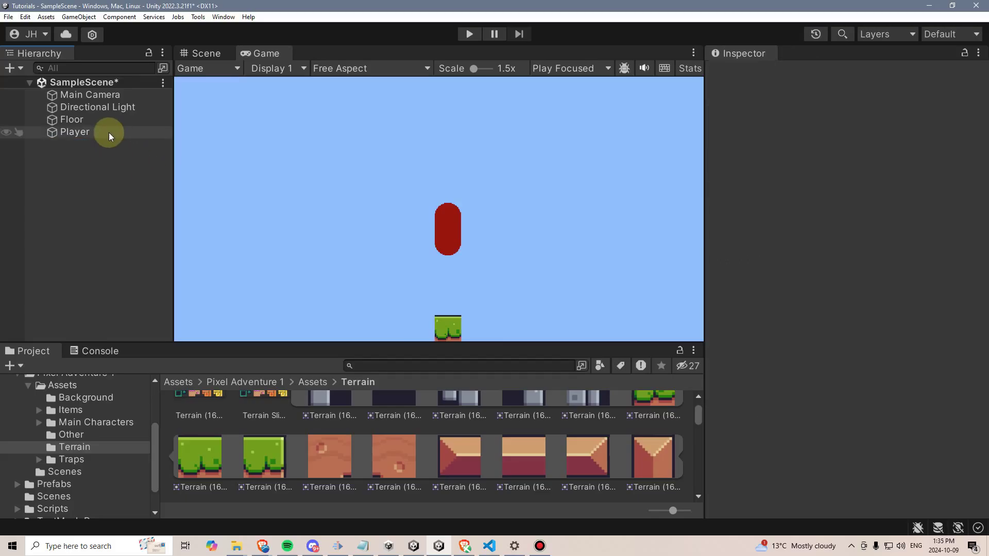
click(82, 119)
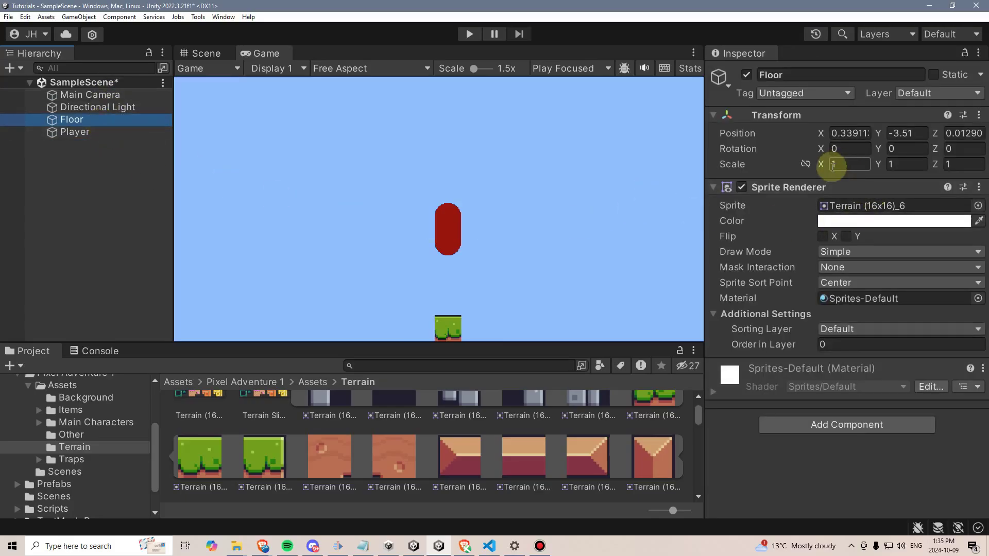
Undo the Floor stretch, set its Draw Mode to Tiled and Size Width to 22
drag(821, 164, 107, 202)
key(ctrl+z)
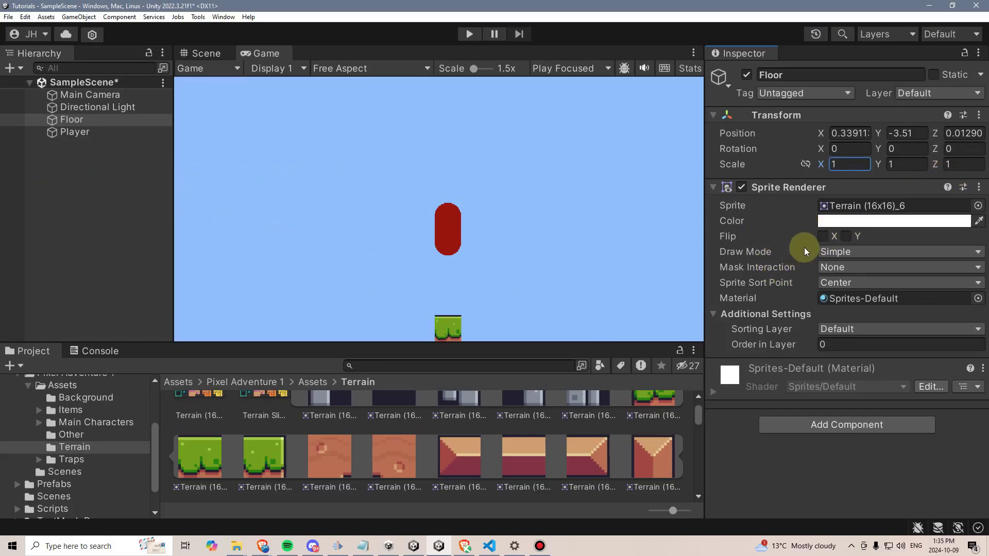
click(850, 251)
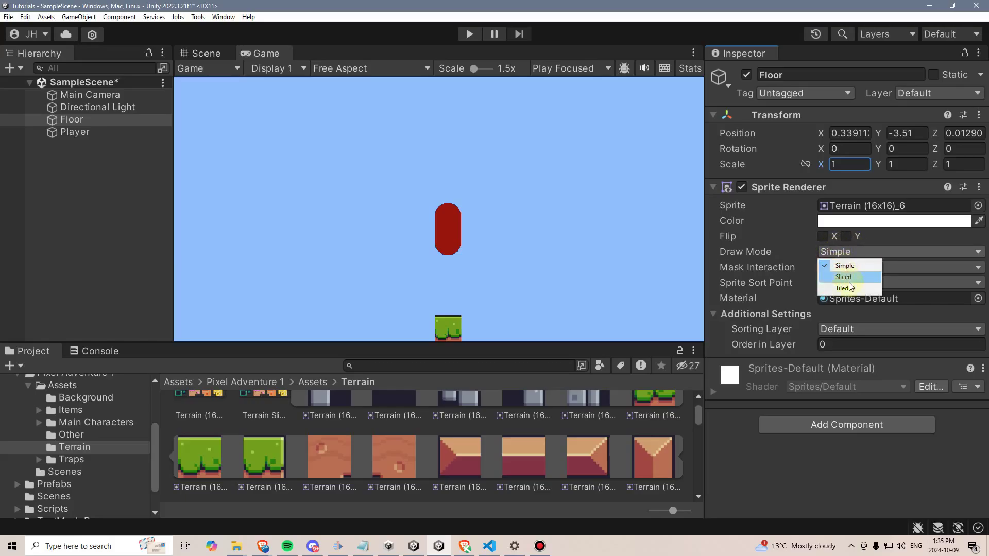
click(844, 290)
drag(824, 319, 495, 304)
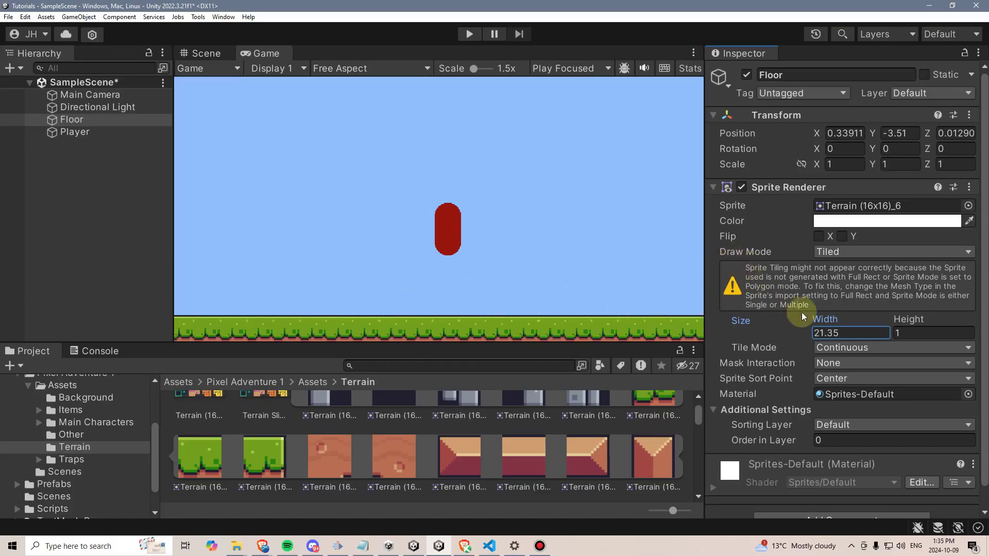
click(855, 332)
text(22)
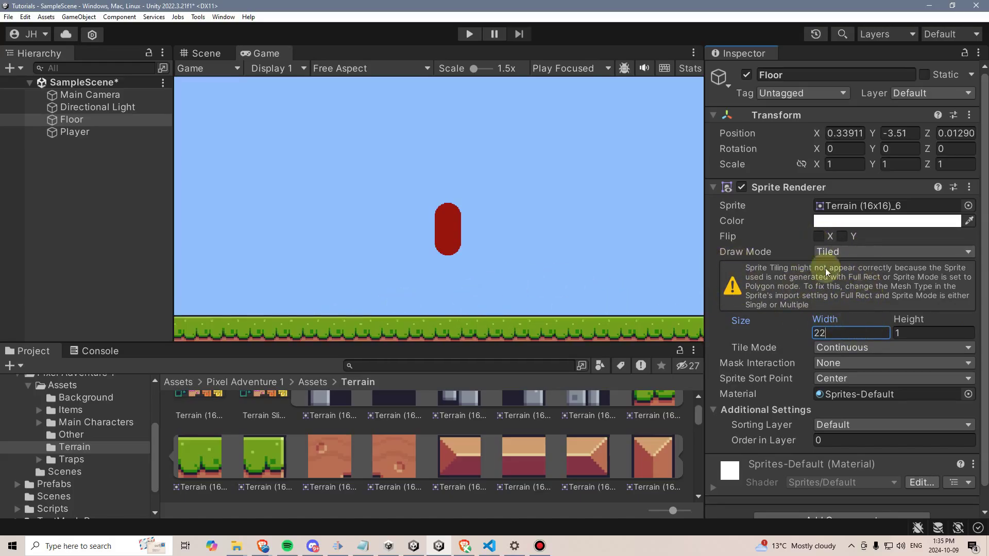
Set Terrain Sliced to Full Rect mesh and Repeat wrap mode, apply, and reselect Floor
scroll(392, 428, up, 1)
click(283, 422)
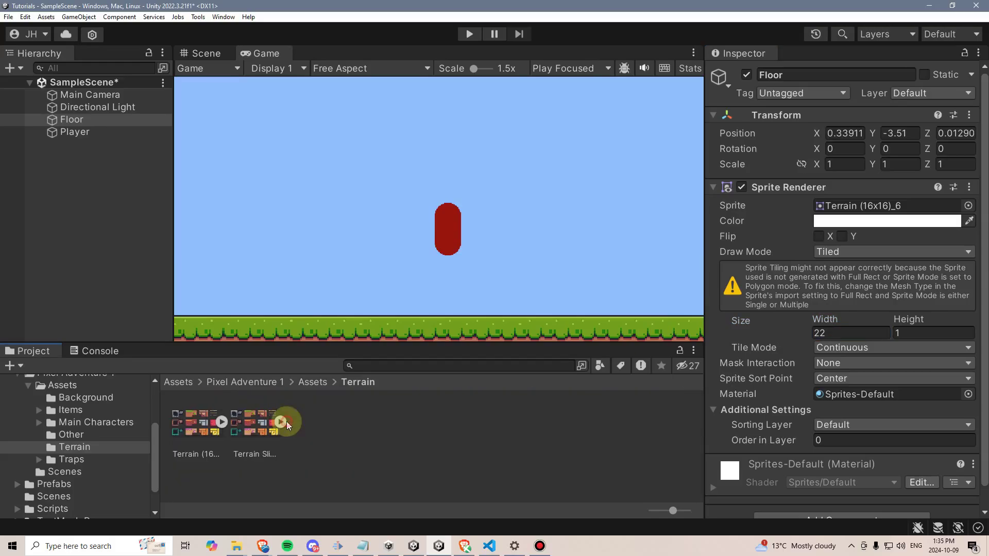
click(253, 423)
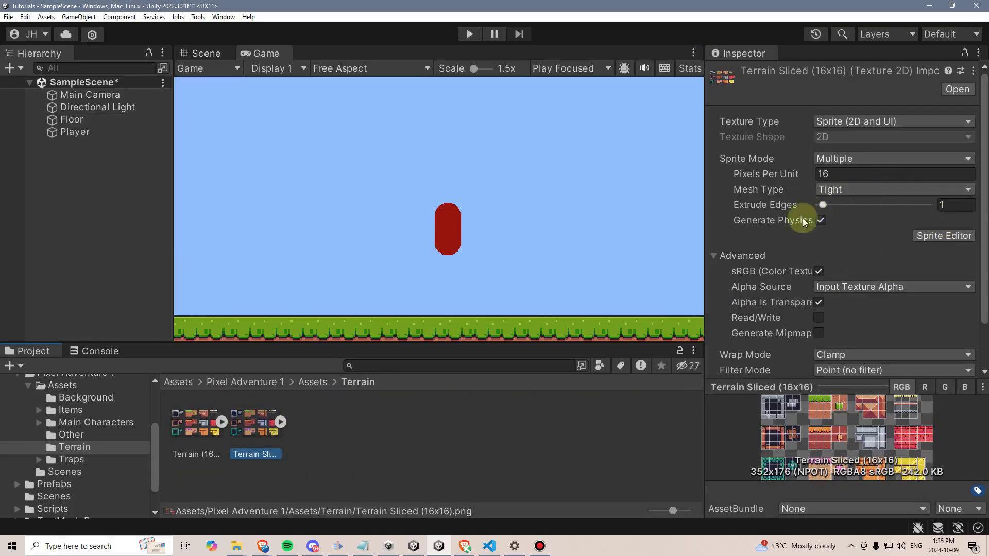
click(846, 188)
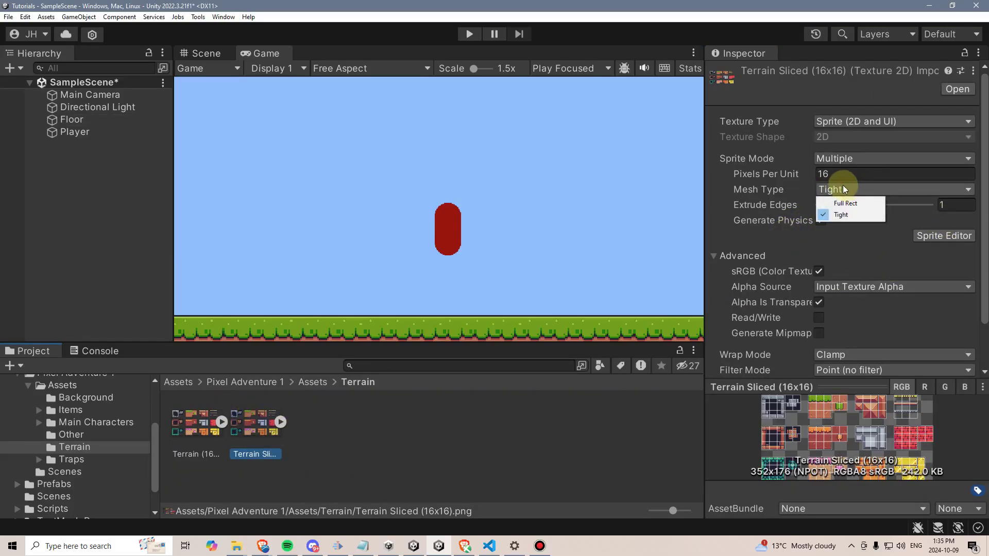
click(850, 203)
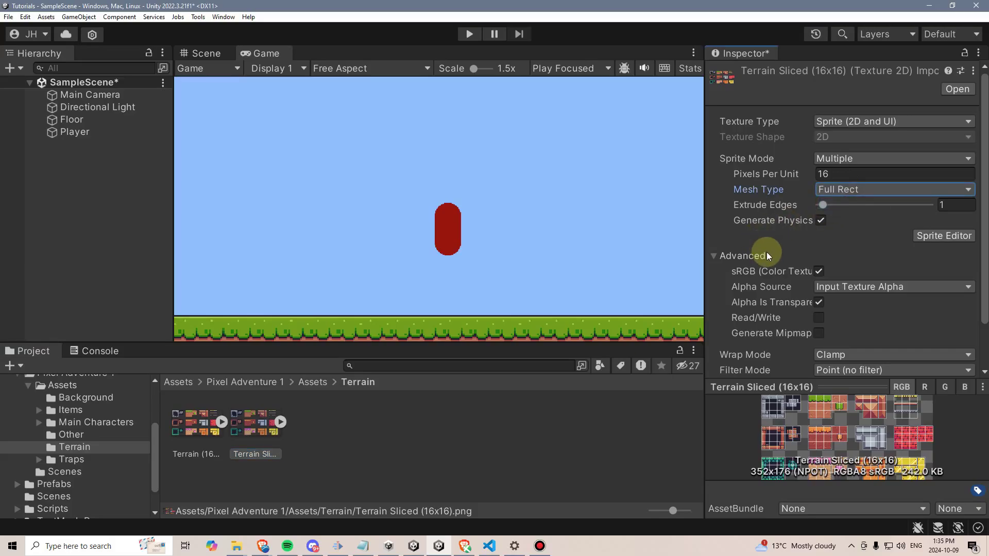
scroll(765, 253, down, 4)
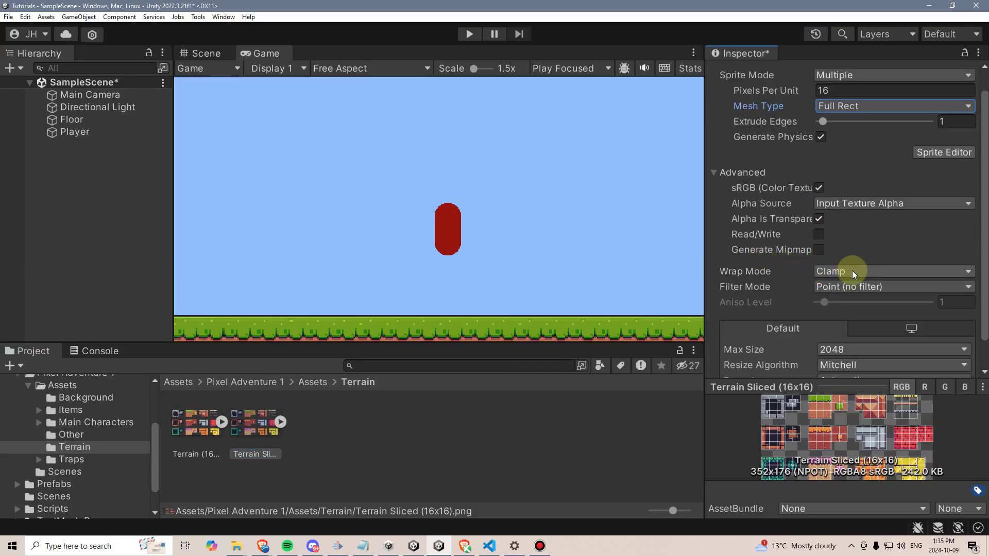
click(853, 272)
click(842, 285)
scroll(760, 272, down, 5)
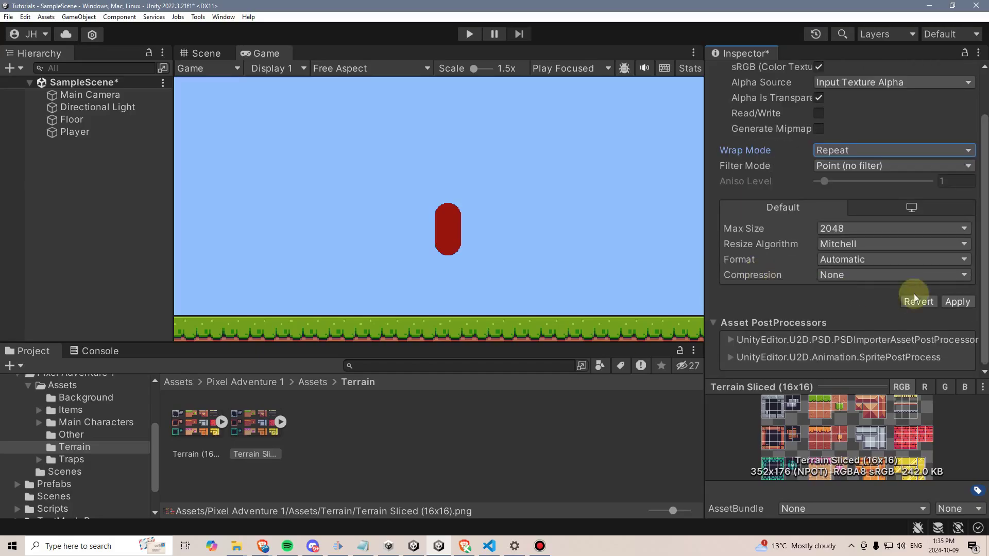
click(956, 302)
click(74, 131)
click(72, 119)
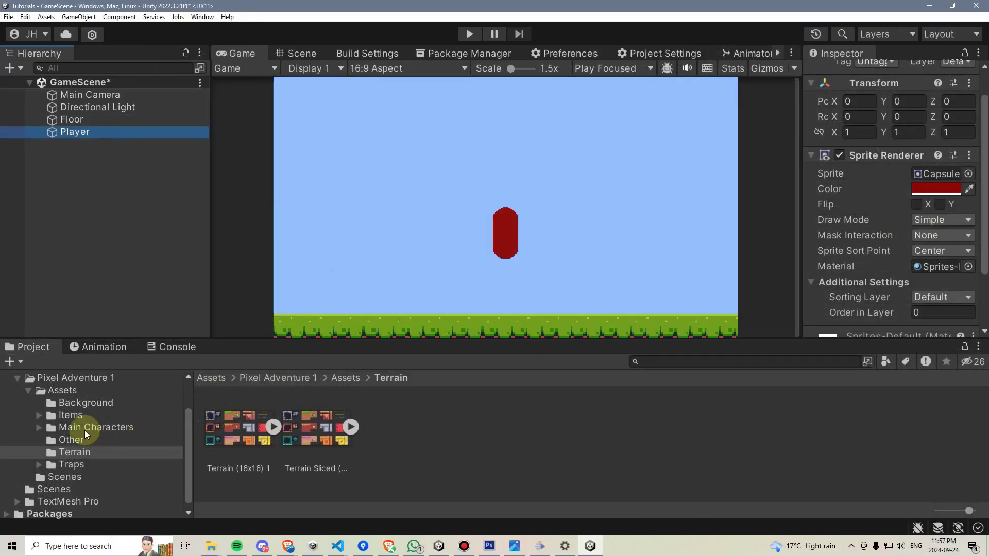
Open Main Characters > Virtual Guy and expand the Idle (32x32) sheet's frames
click(82, 428)
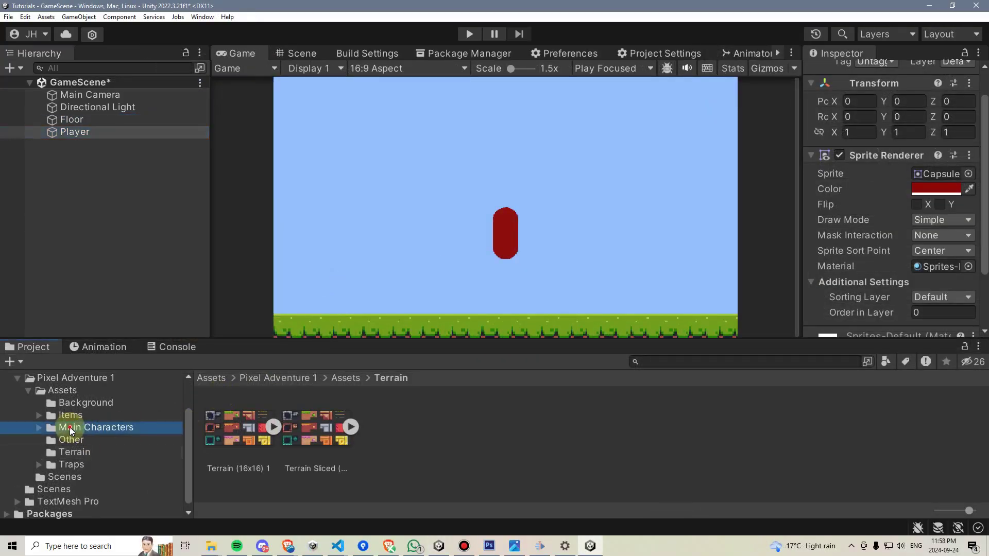
click(40, 428)
click(109, 478)
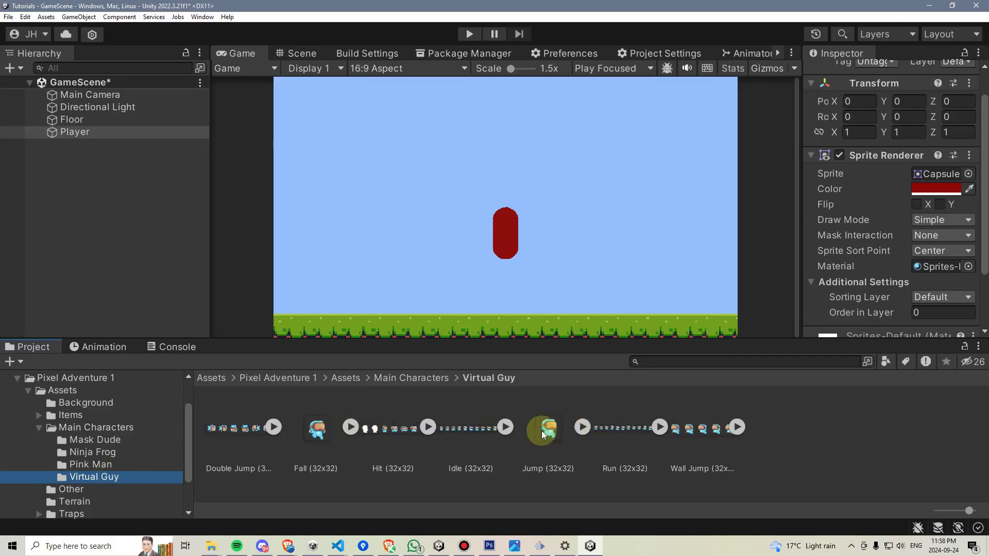
click(468, 431)
click(506, 428)
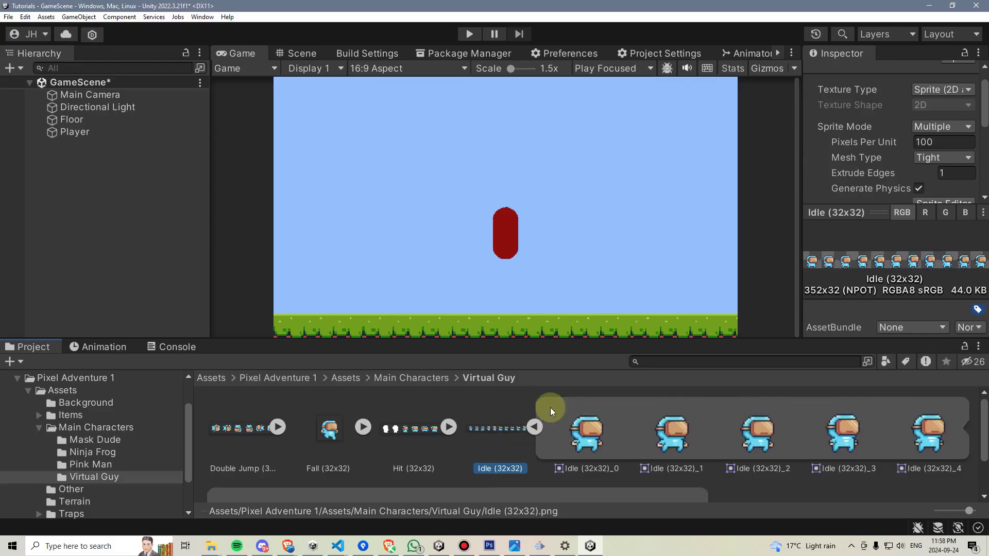
Set the Player's sprite to Idle (32x32)_0 with a white tint
click(91, 132)
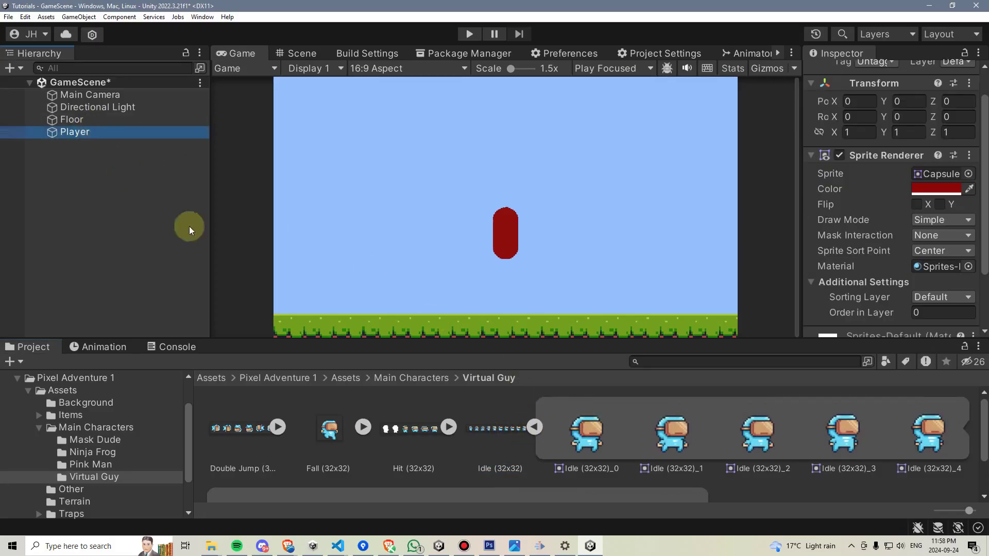
drag(582, 430, 921, 177)
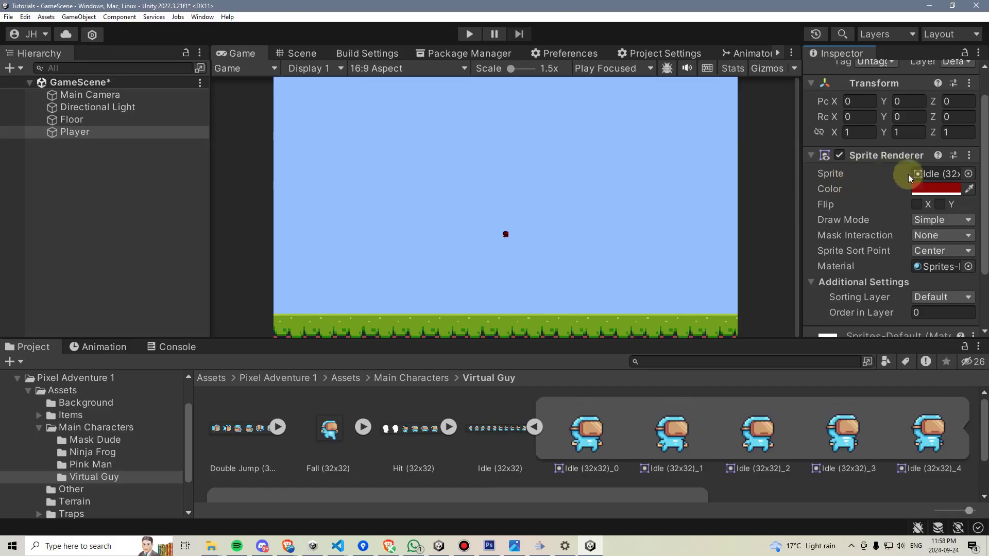
click(936, 189)
drag(896, 257, 869, 222)
click(979, 157)
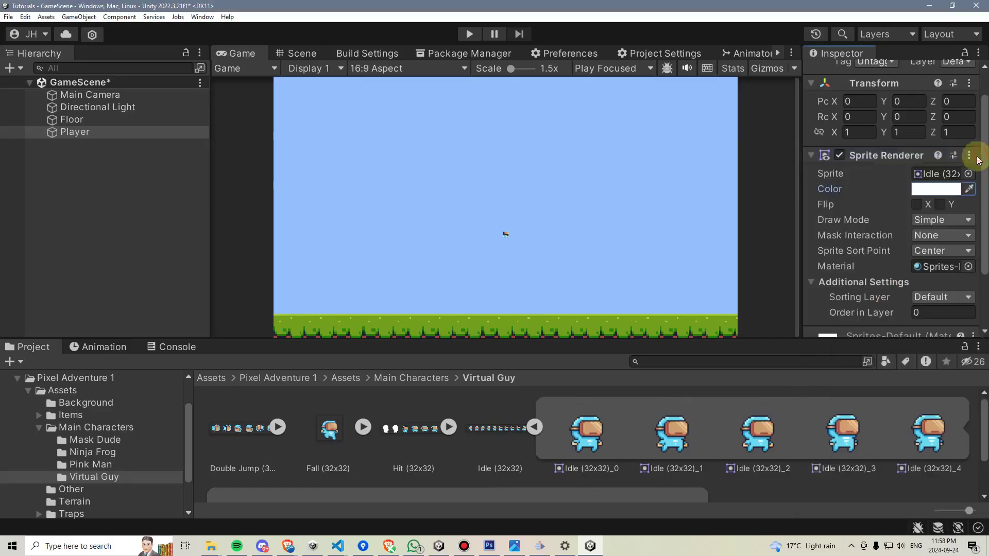
click(535, 426)
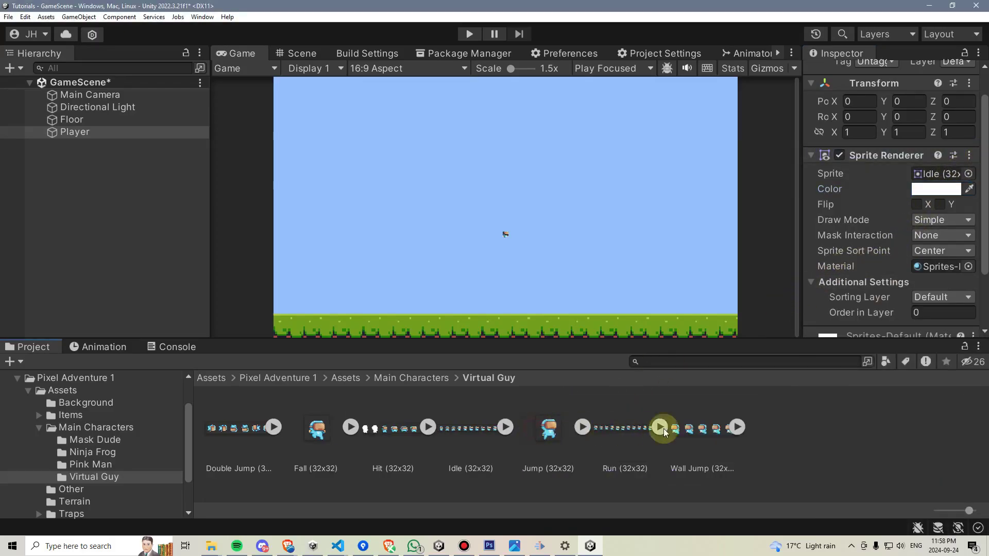
Set Pixels Per Unit to 15 on all seven Virtual Guy sprite sheets, apply, and run the game
click(688, 426)
shift+click(239, 429)
click(928, 143)
text(15)
scroll(873, 174, down, 6)
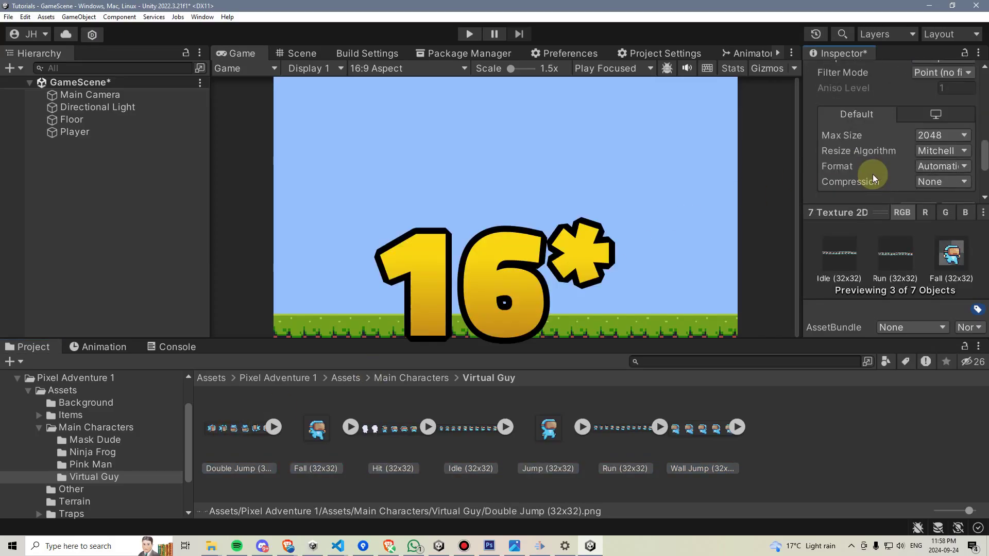
click(958, 127)
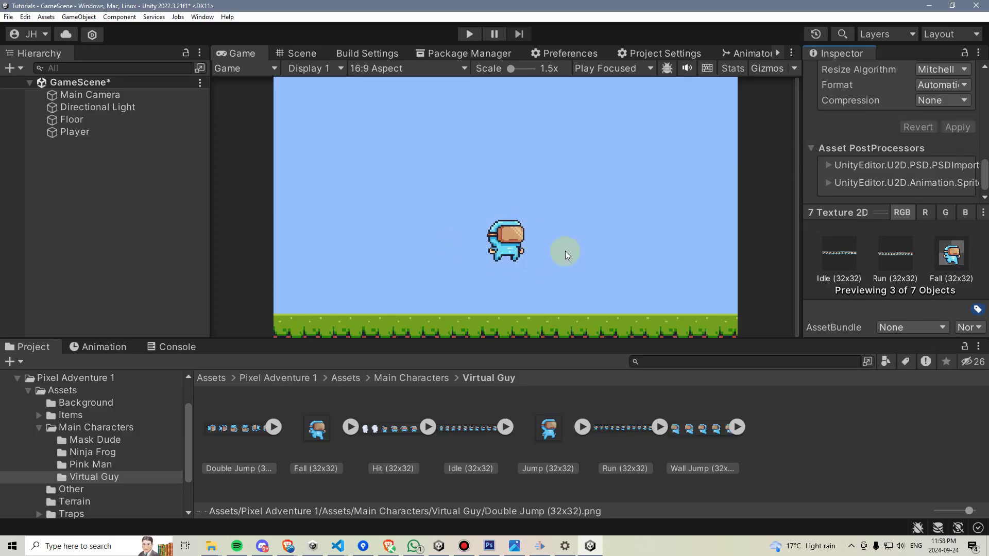
click(467, 35)
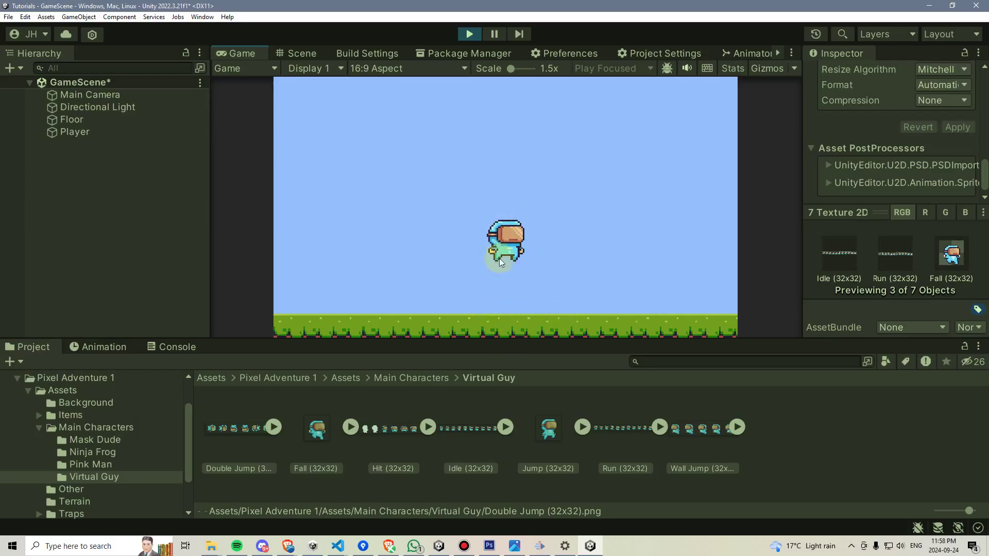
Stop play mode and add a Rigidbody 2D component to the Player
click(471, 34)
click(143, 135)
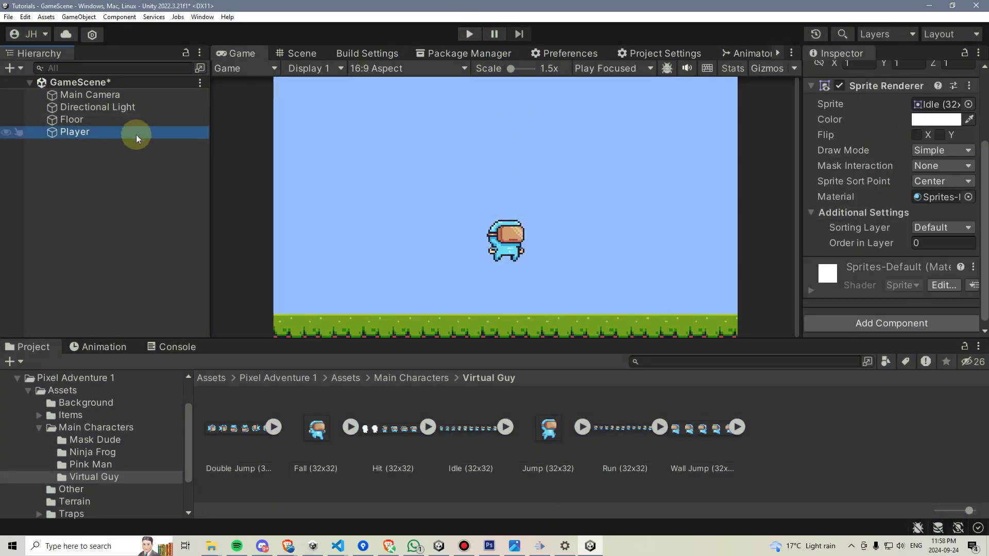
scroll(911, 304, down, 1)
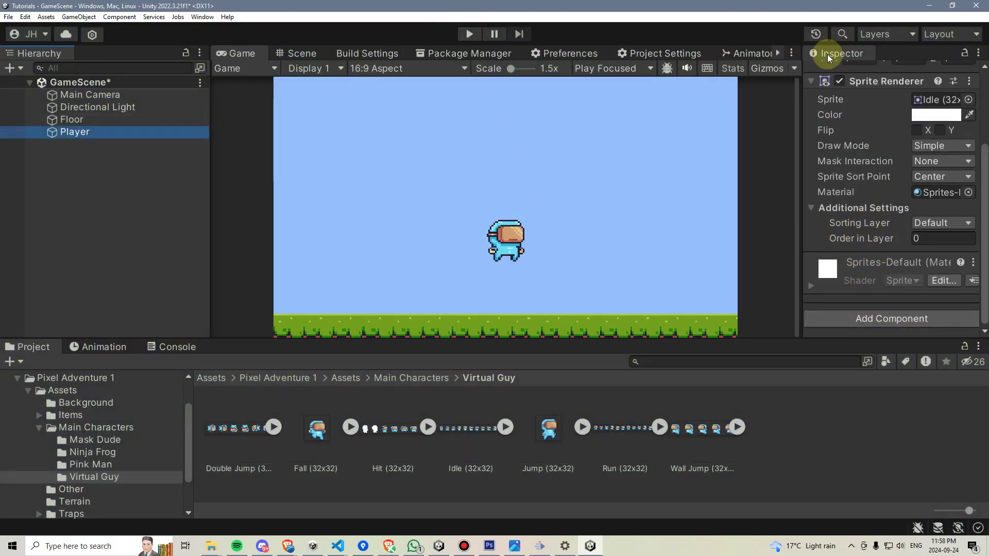
click(892, 319)
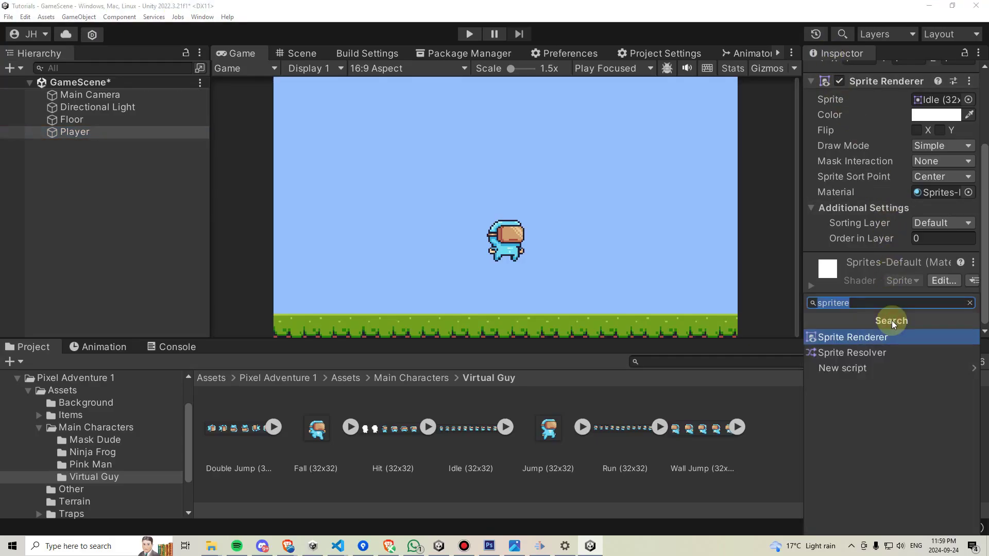
text(rigid)
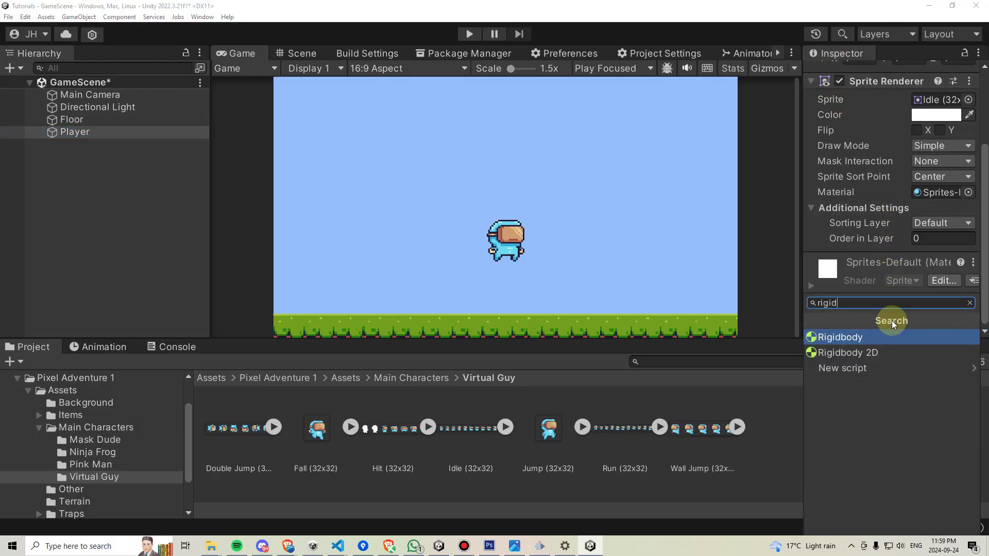
click(848, 353)
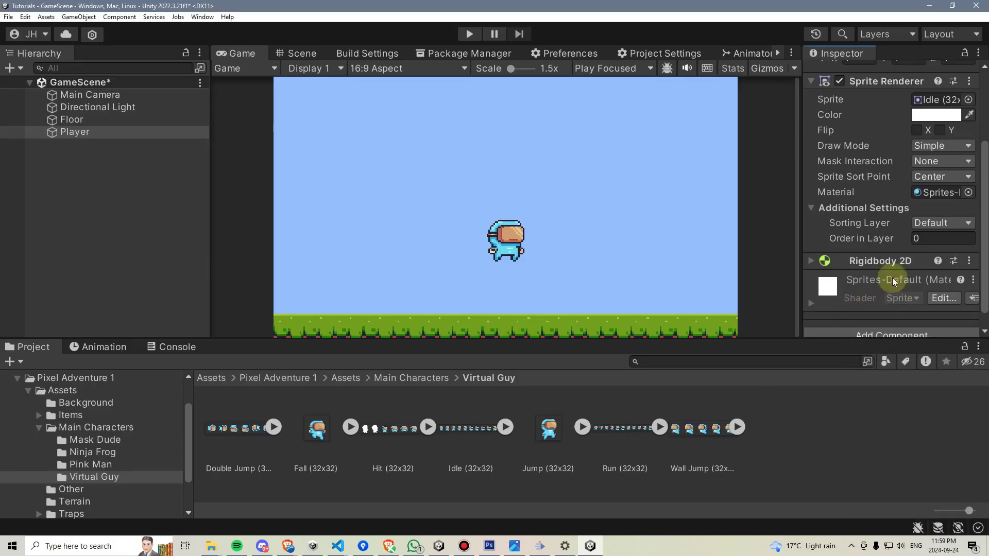
Test-run the scene, seeing the Player fall through the floor, then stop it
click(812, 260)
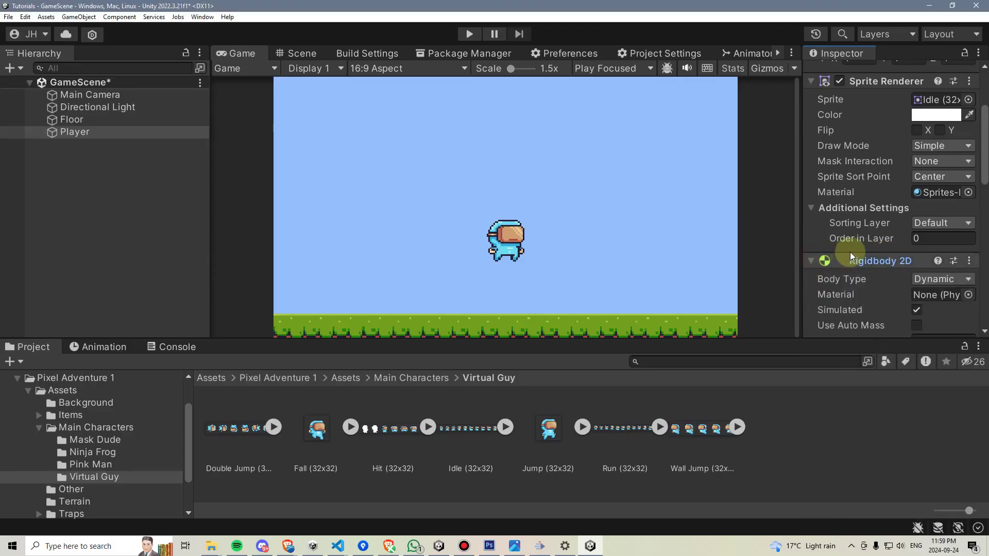
scroll(850, 252, down, 3)
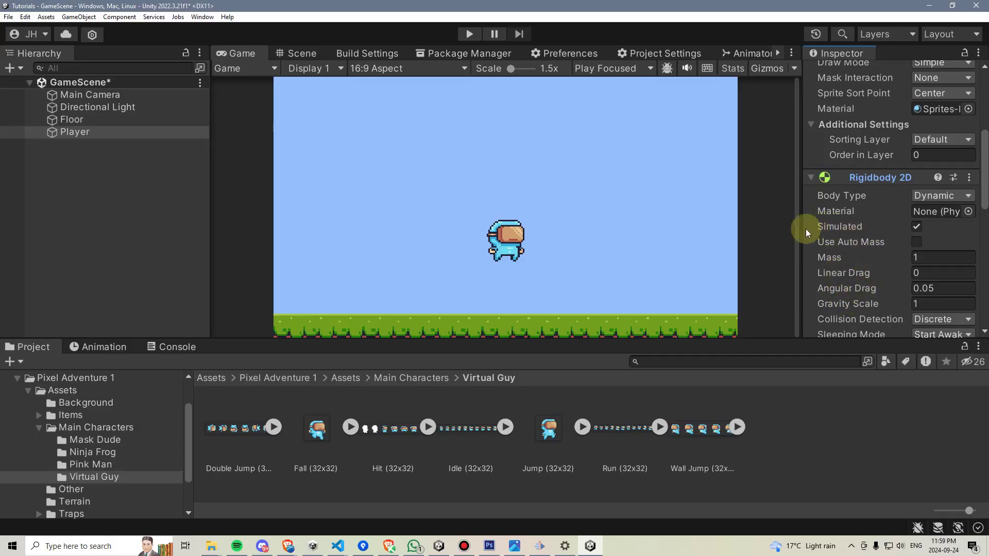
click(468, 35)
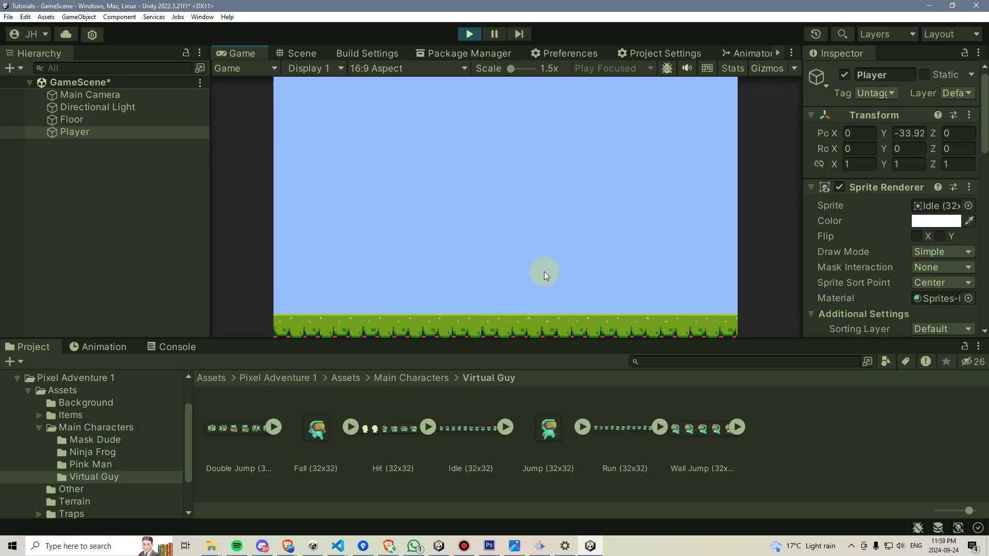
click(469, 34)
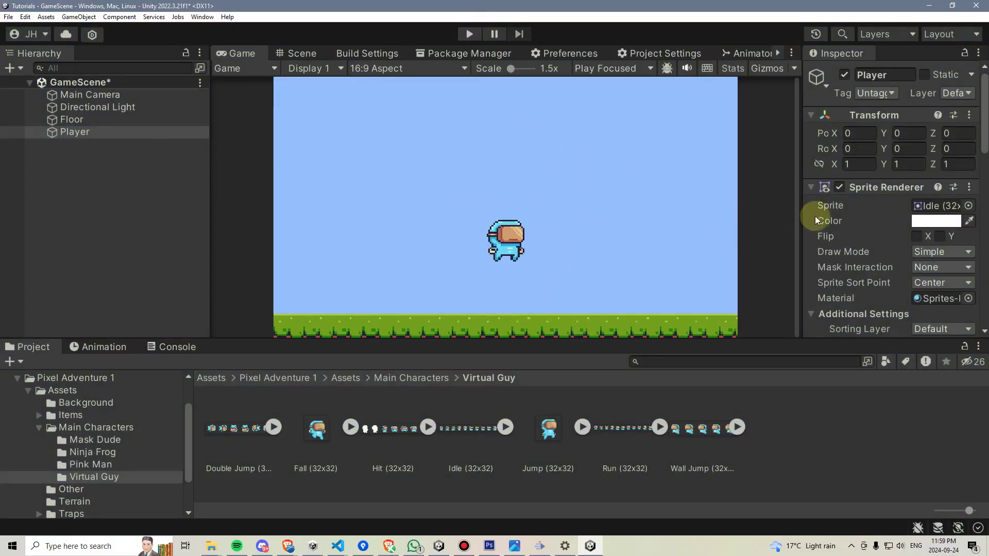
click(809, 188)
Add a Capsule Collider 2D to the Player
click(811, 204)
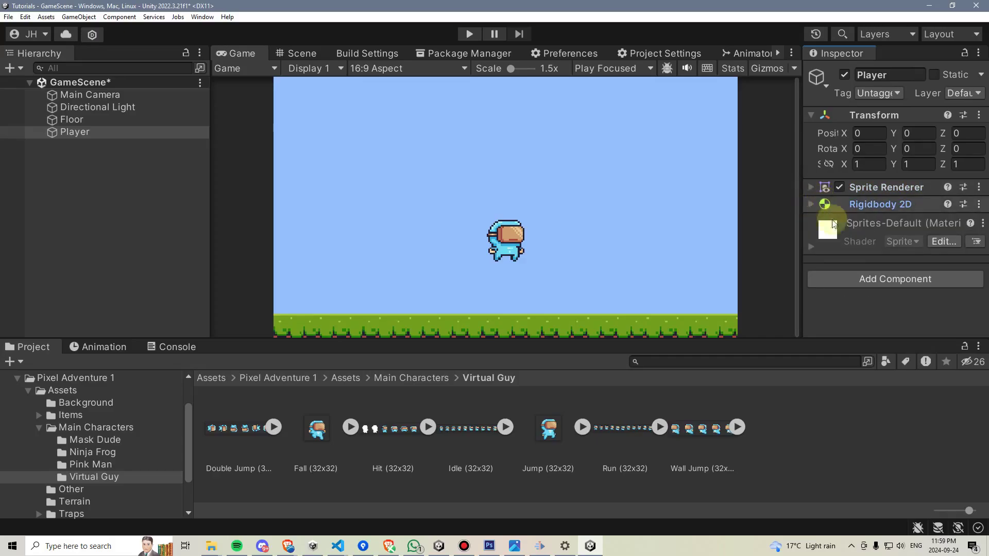
click(875, 281)
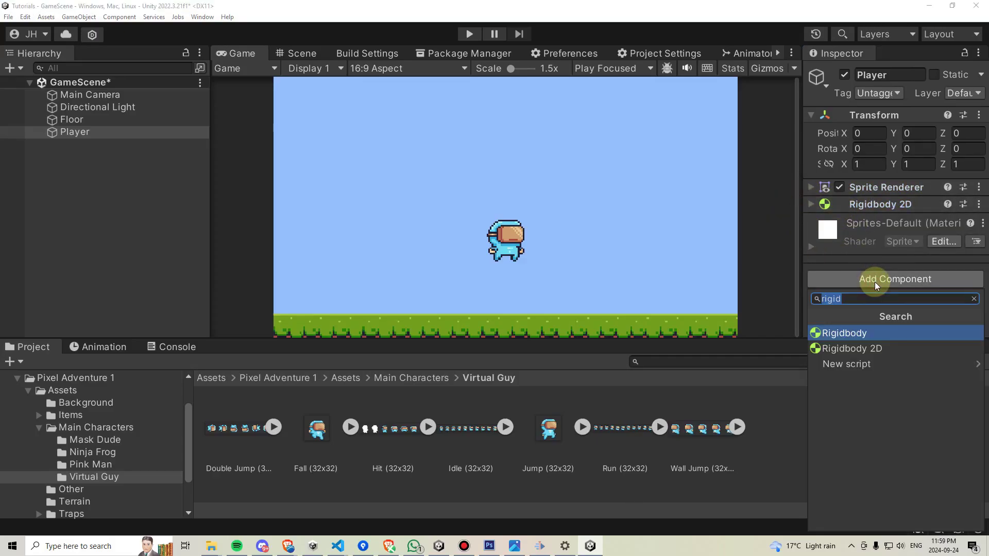
text(caps)
click(859, 349)
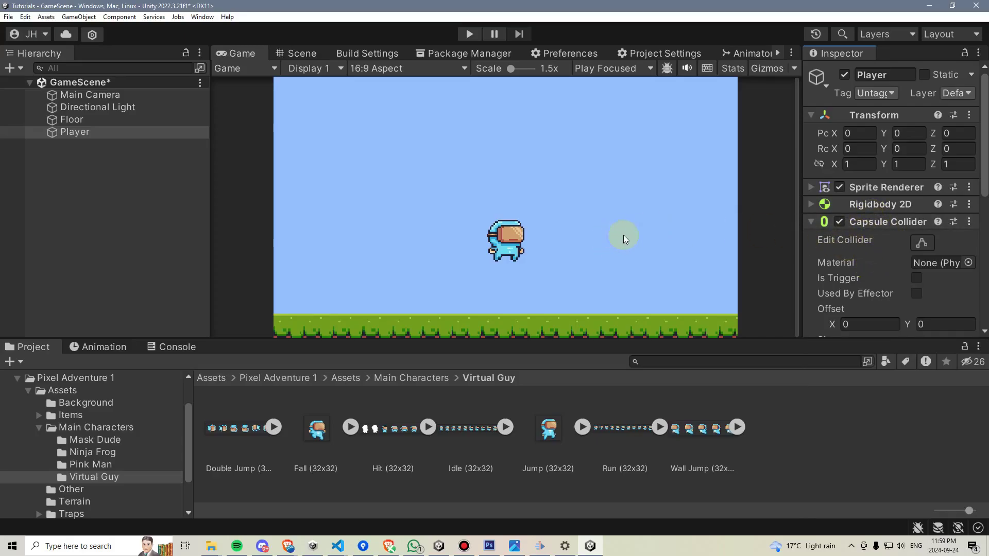
Give the Floor a Box Collider 2D and test-run so the Player lands on the grass
click(97, 123)
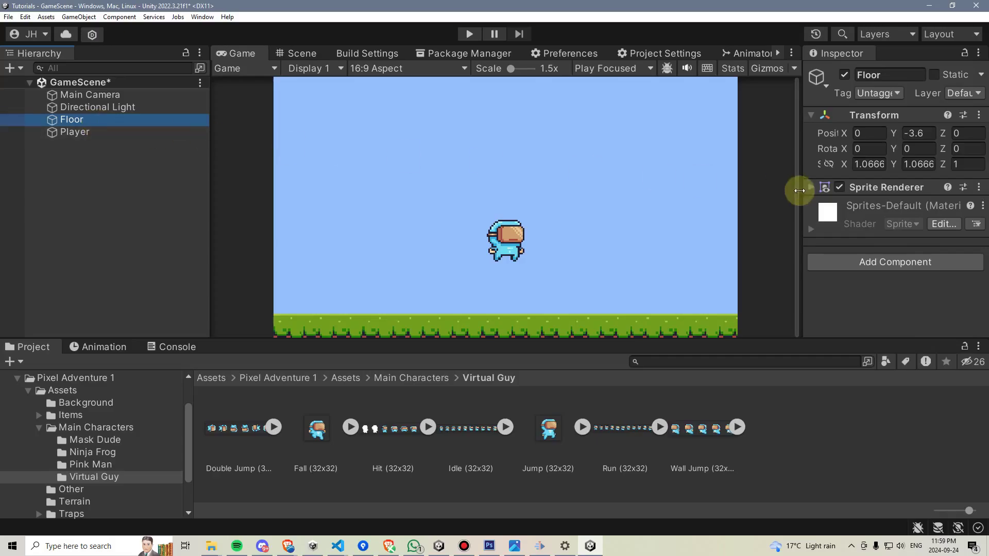
click(867, 260)
text(box)
click(872, 335)
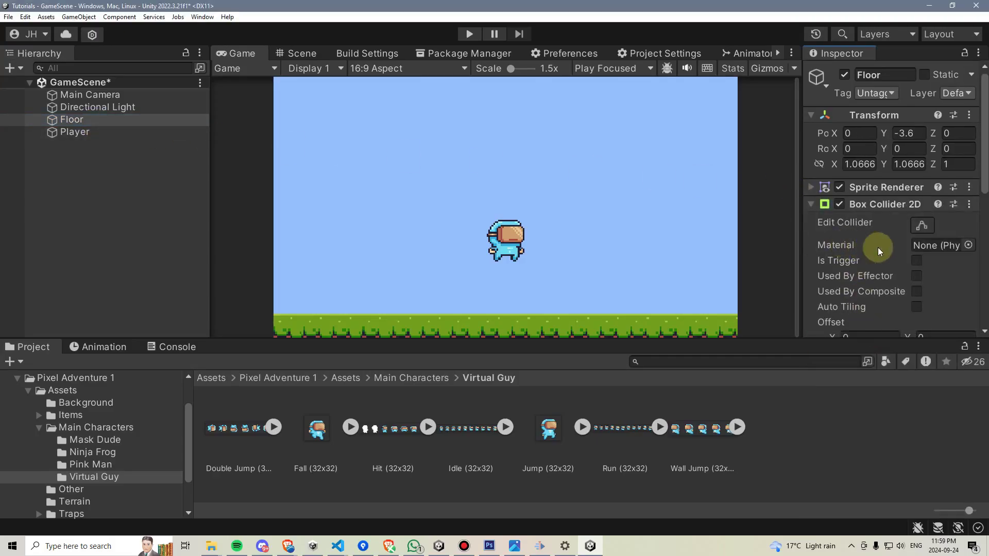
click(469, 33)
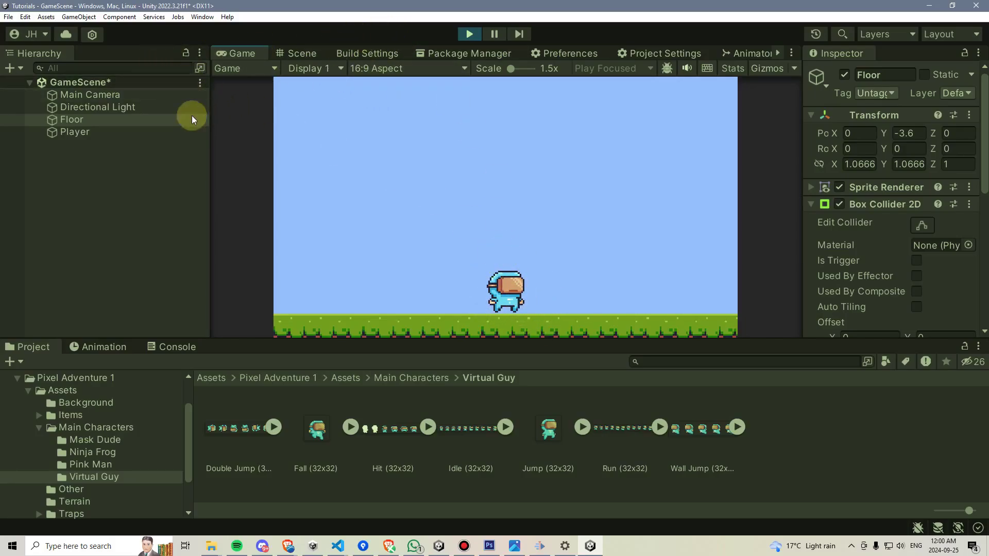
click(110, 133)
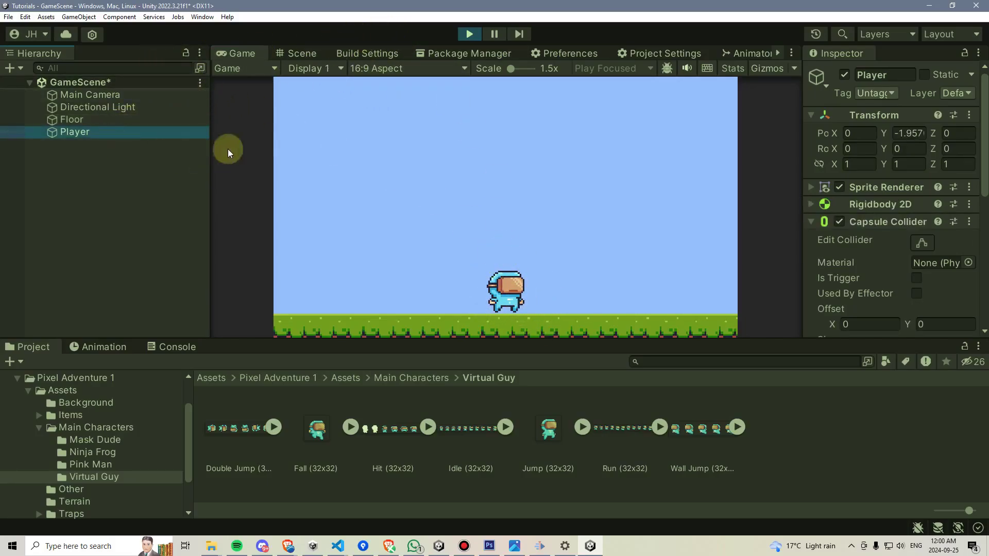
In the Scene view, pull the Player collider's bottom edge to the feet and its sides inward
click(296, 54)
click(920, 243)
scroll(559, 277, up, 8)
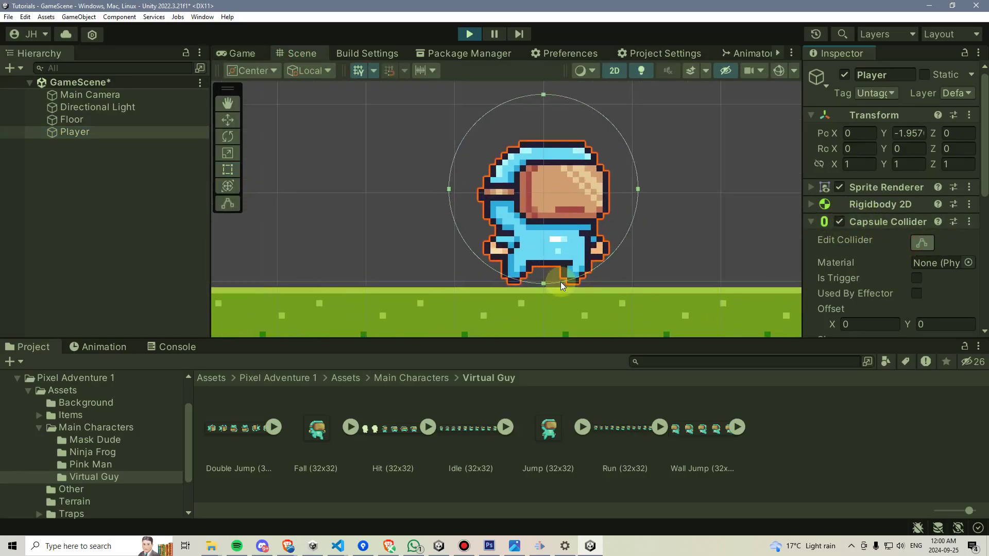
scroll(559, 282, up, 3)
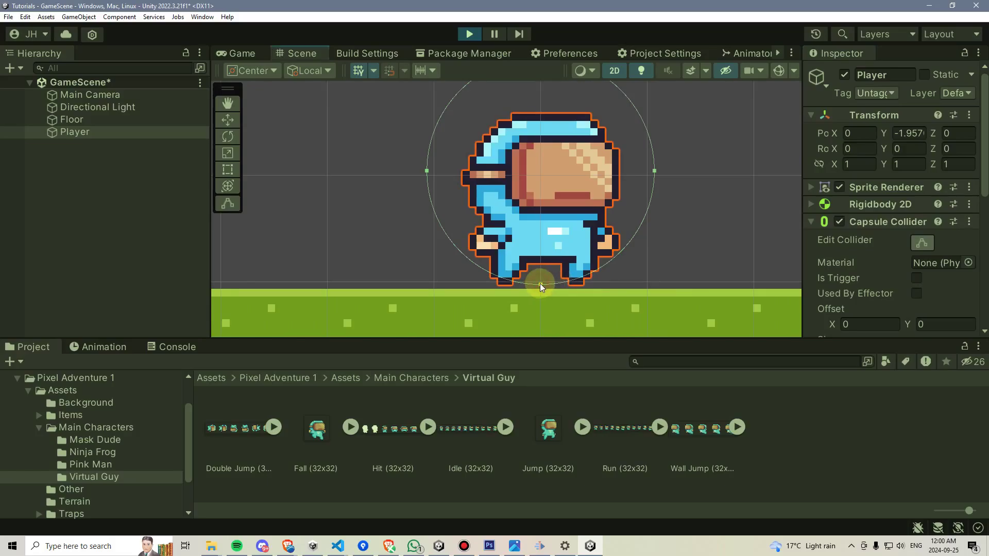
drag(540, 283, 540, 276)
drag(654, 171, 621, 171)
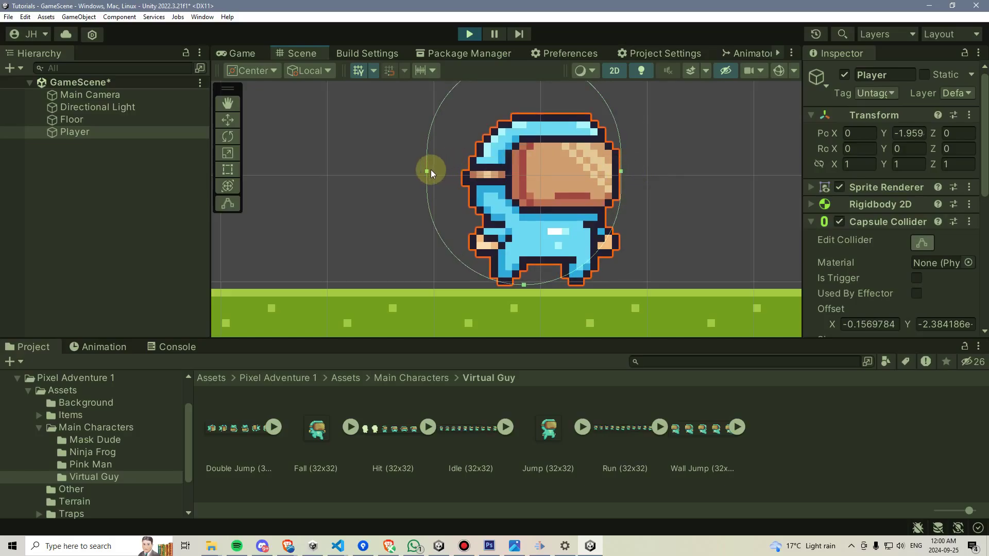
drag(428, 171, 460, 179)
Lower the collider's top edge to the helmet and recentre the view on the Player
middle_drag(542, 89, 544, 164)
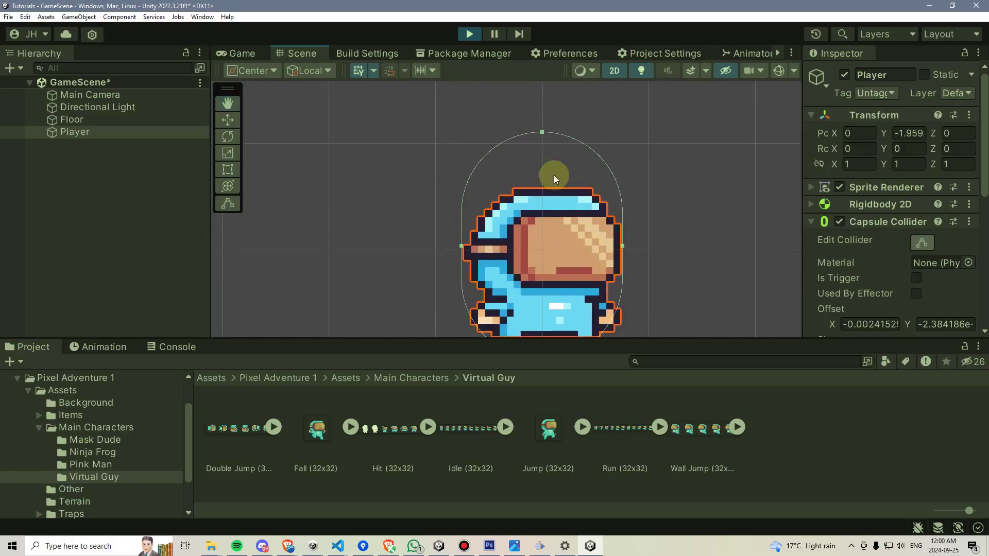
drag(542, 132, 554, 248)
middle_drag(553, 248, 524, 143)
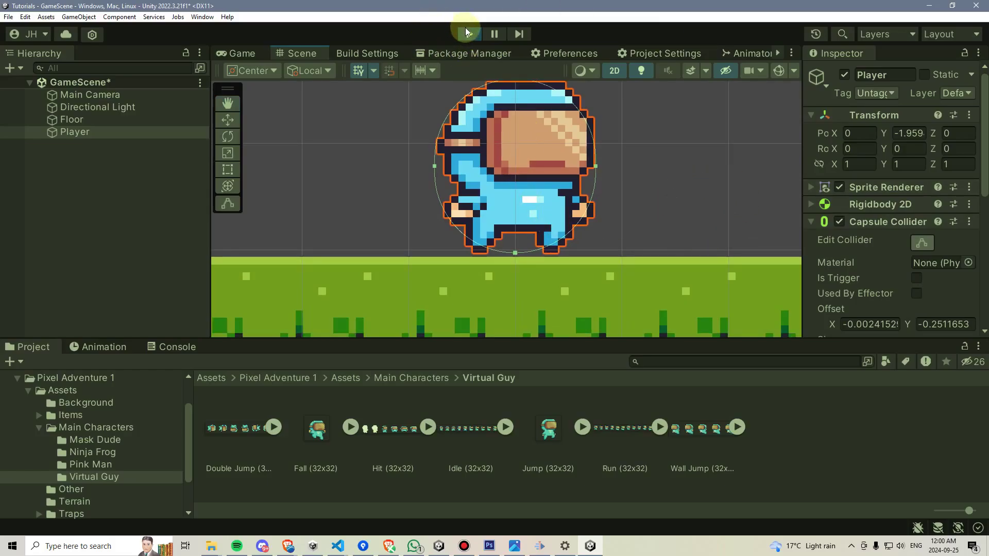
middle_drag(495, 113, 514, 150)
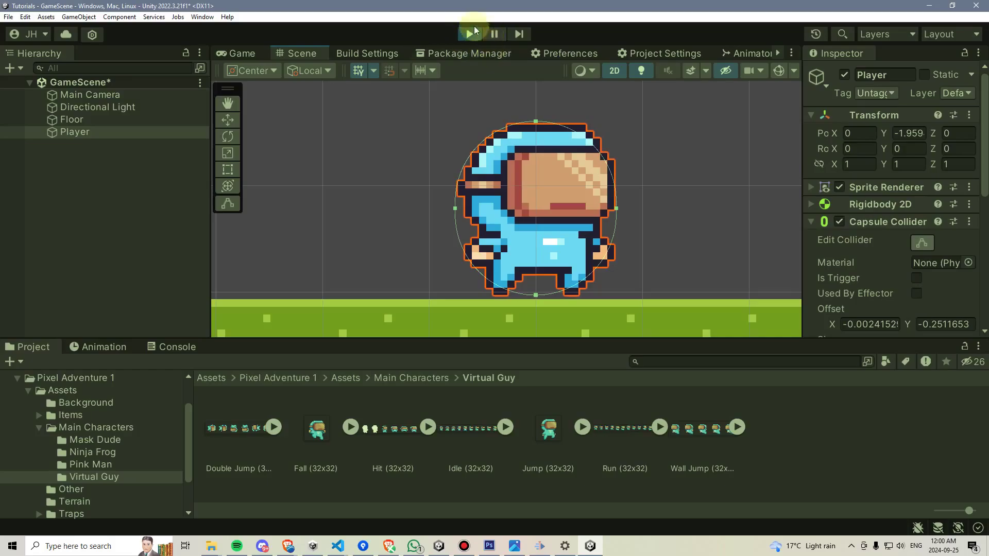
middle_drag(613, 137, 576, 142)
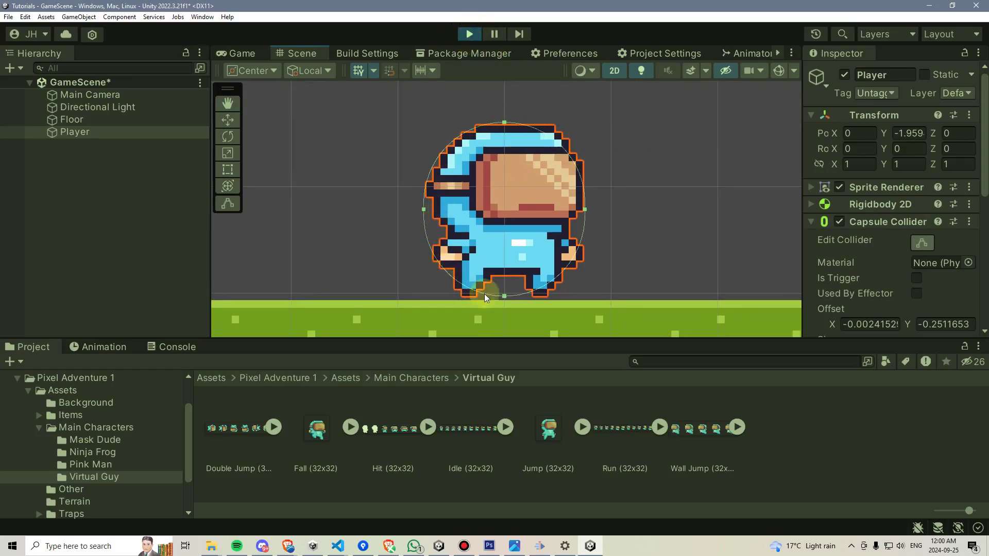
Copy the fitted Capsule Collider 2D component and stop play mode
click(969, 222)
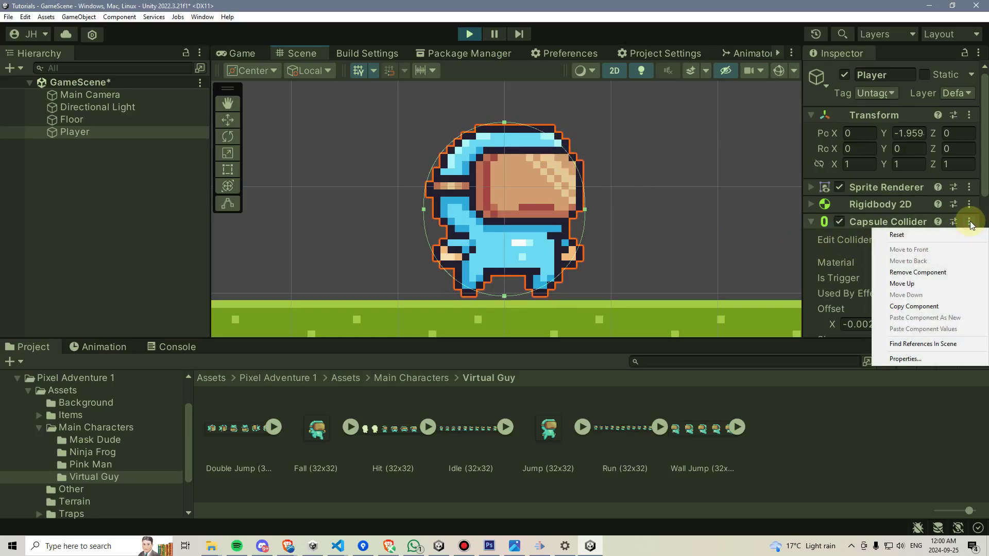
click(912, 306)
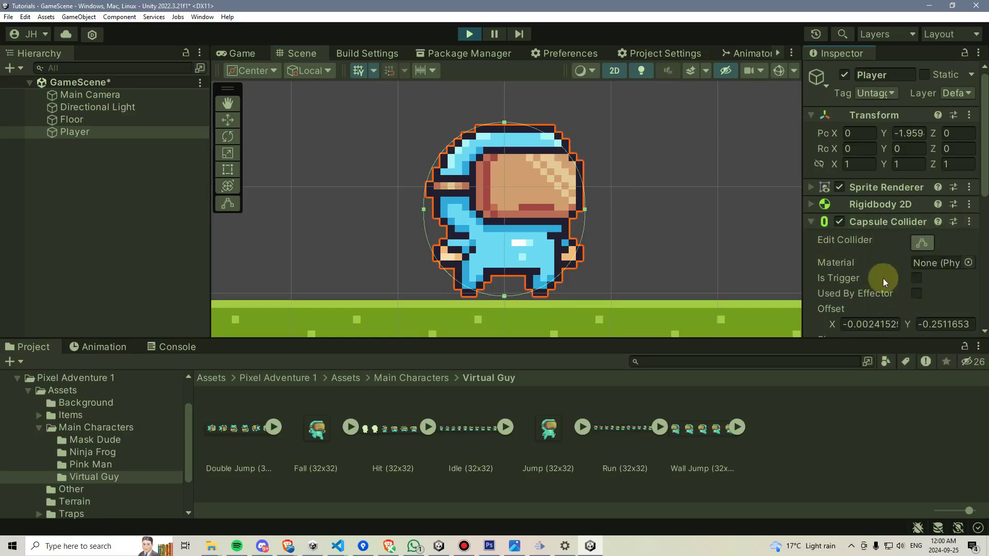
click(469, 34)
Frame the Player in the Scene view and paste the copied collider values back in
click(307, 53)
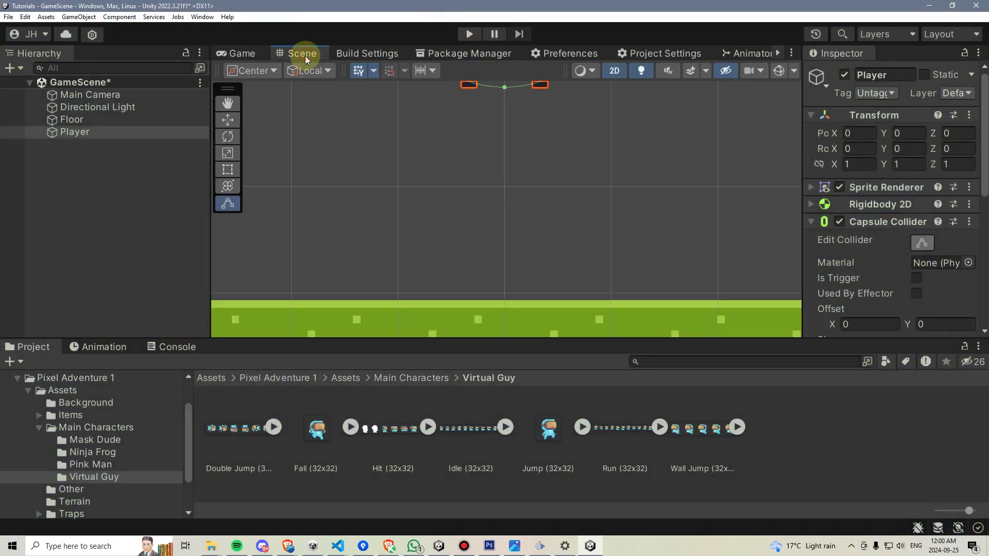
key(f)
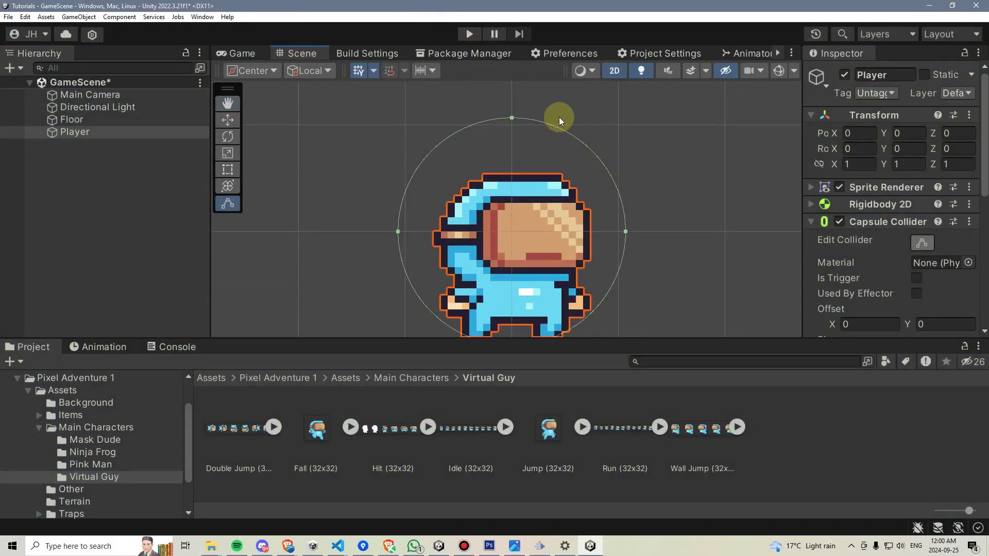
middle_drag(497, 286, 495, 253)
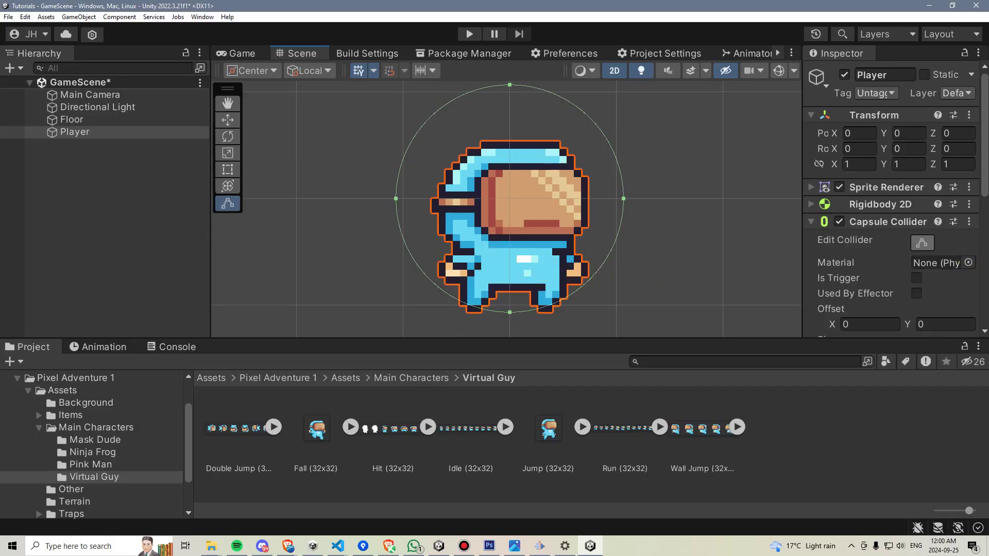
click(969, 221)
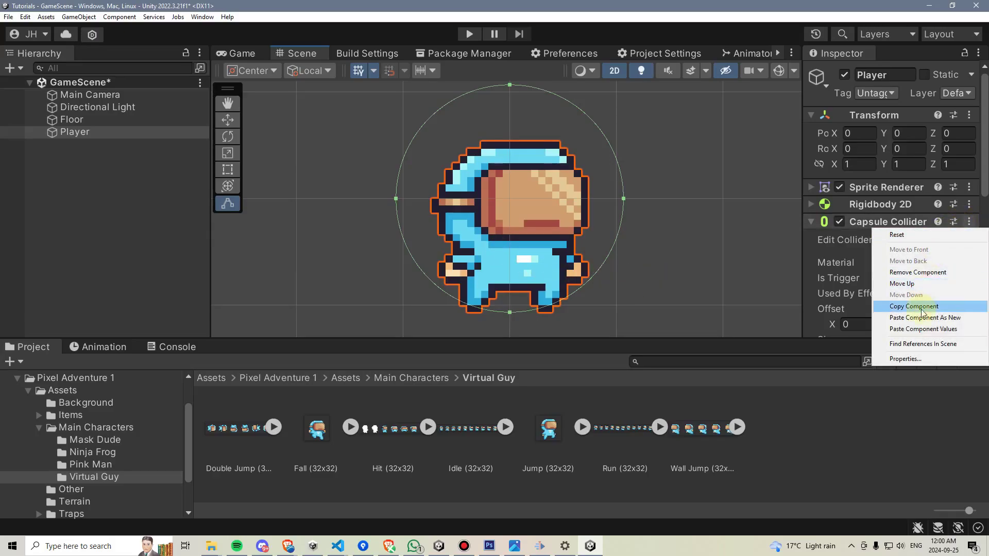
click(923, 329)
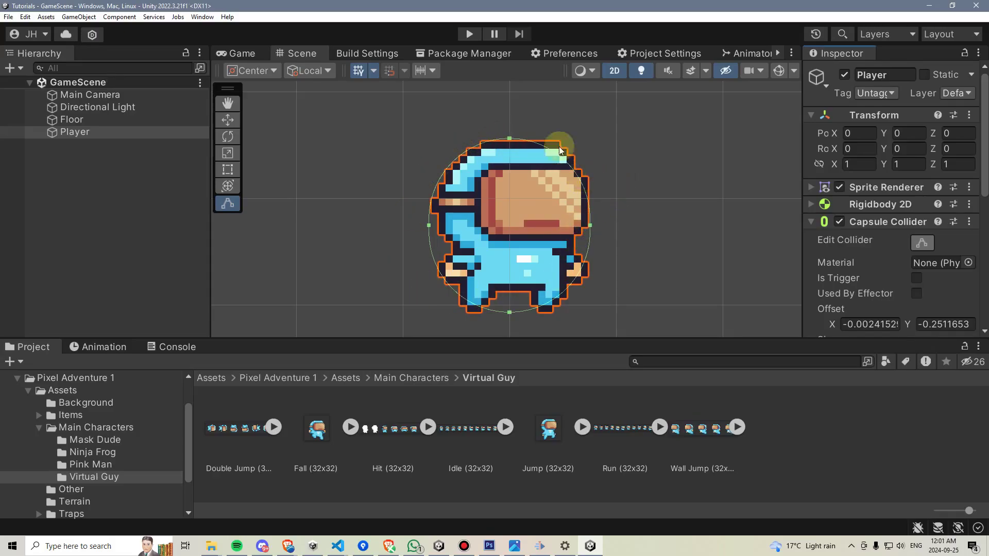
scroll(491, 196, down, 5)
Save the scene as 'GameScene' in the Assets > Scenes folder
click(245, 53)
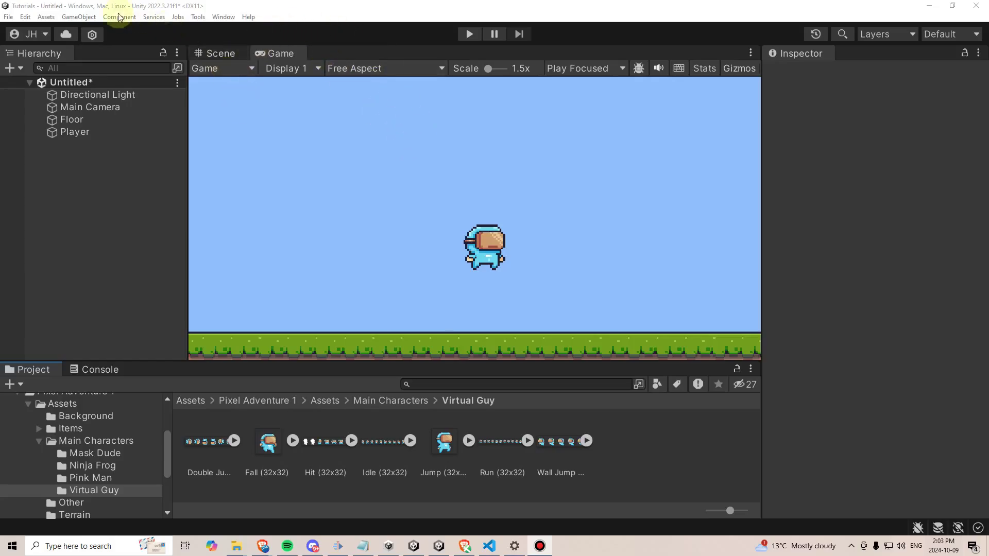
click(10, 17)
click(40, 67)
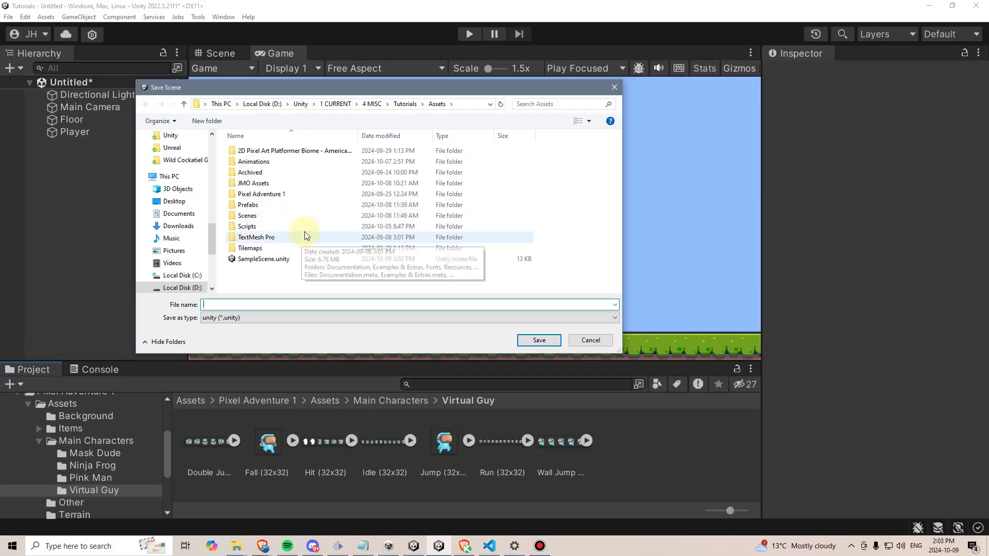
double_click(272, 217)
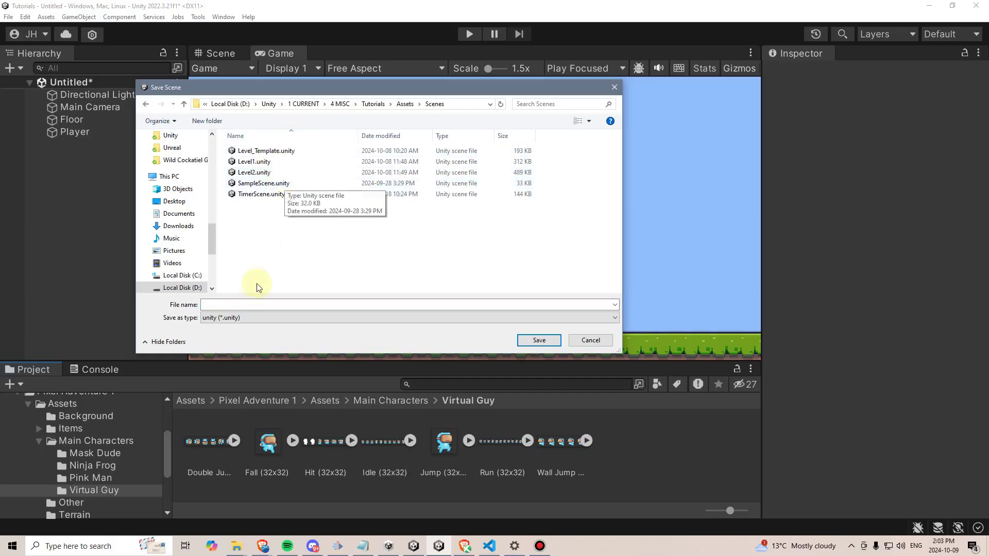
click(246, 304)
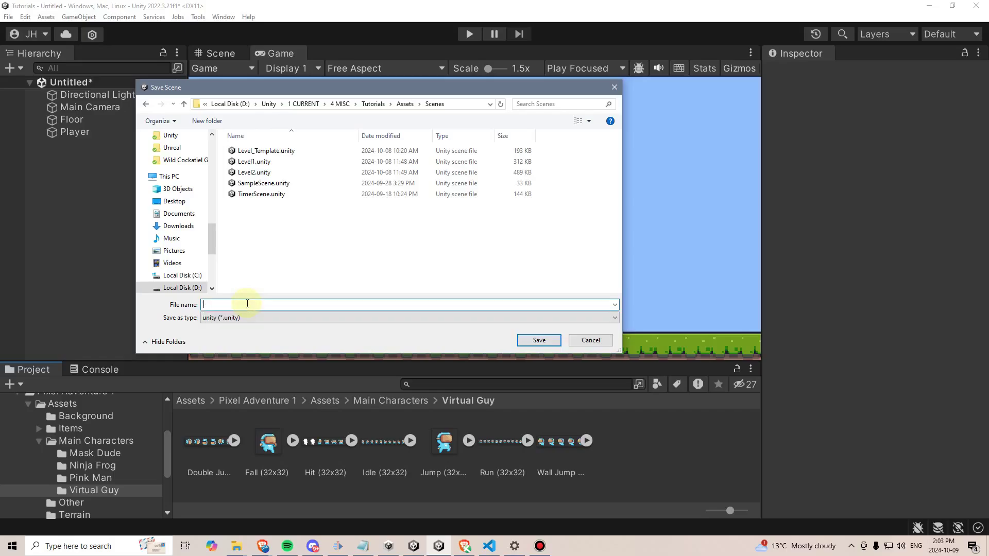
text(GameScene)
key(Return)
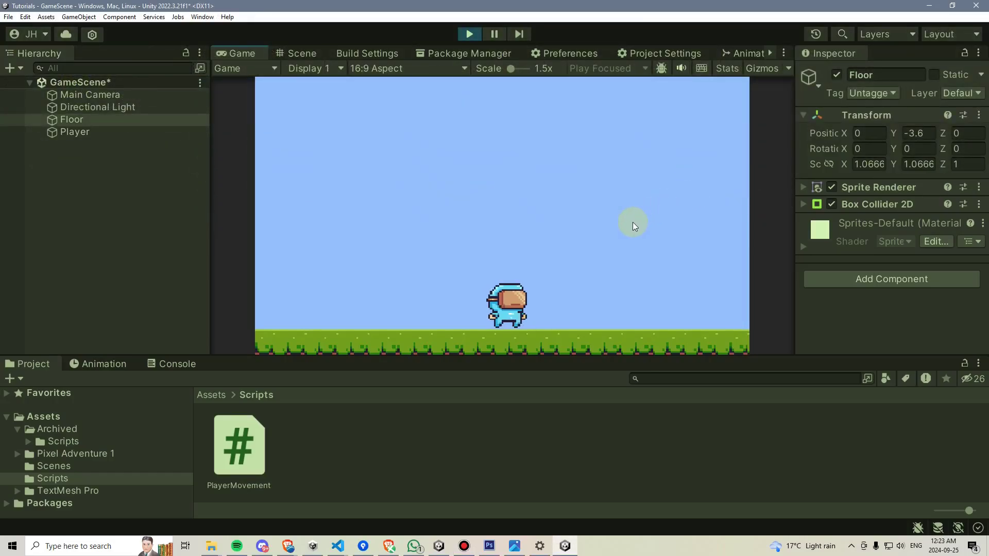
Run the Virtual Guy right and left along the grass floor with the arrow keys
key(Right)
key(Left)
key(Right)
key(Left)
key(Right)
key(Left)
key(Right)
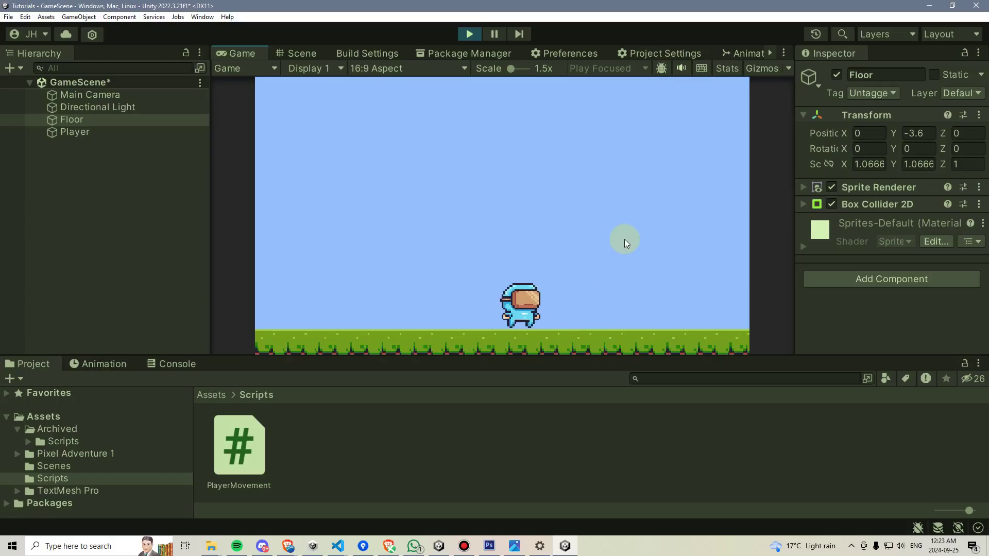